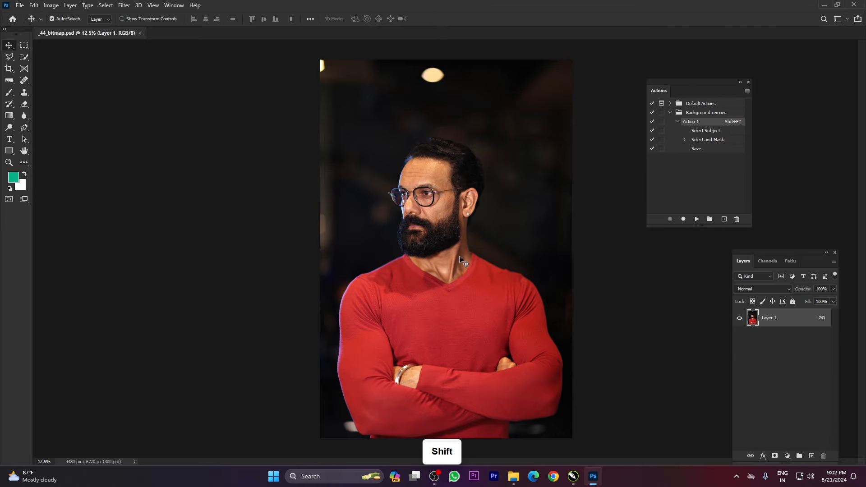
Step: Run the Background remove action on the red-sweater photo and replace the original in CorelDRAW with the cutout
key("shift+F2")
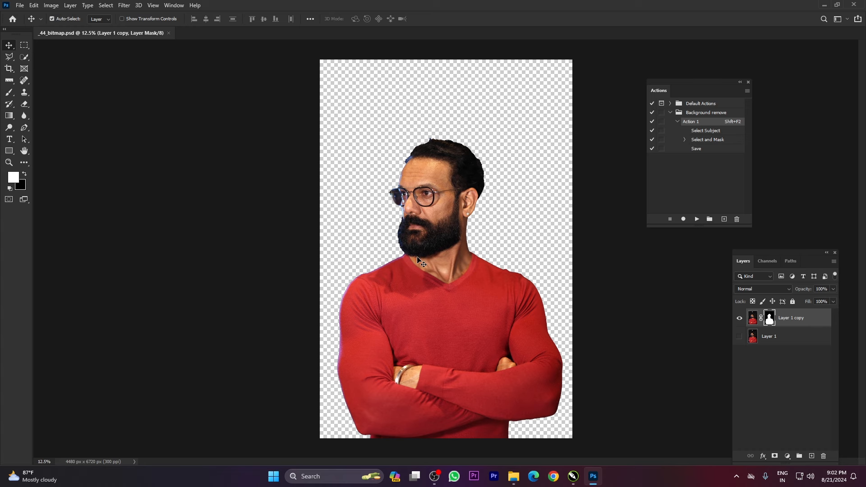
left_click(573, 476)
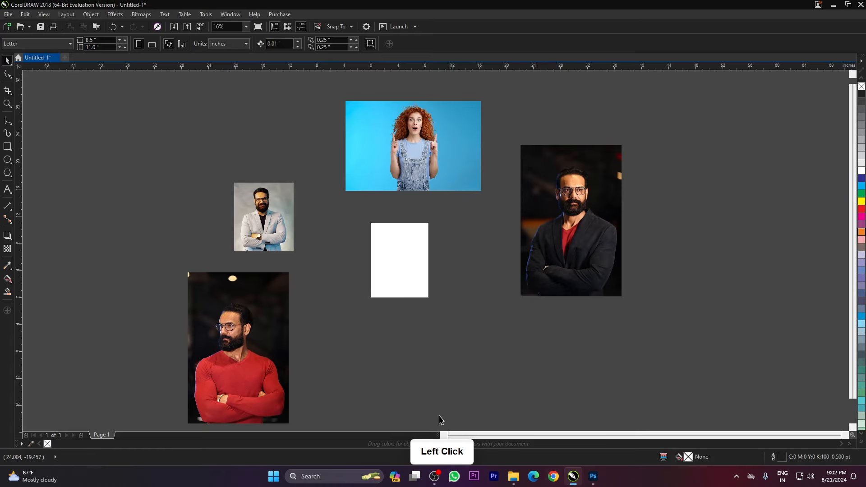
left_click(233, 359)
key("ctrl")
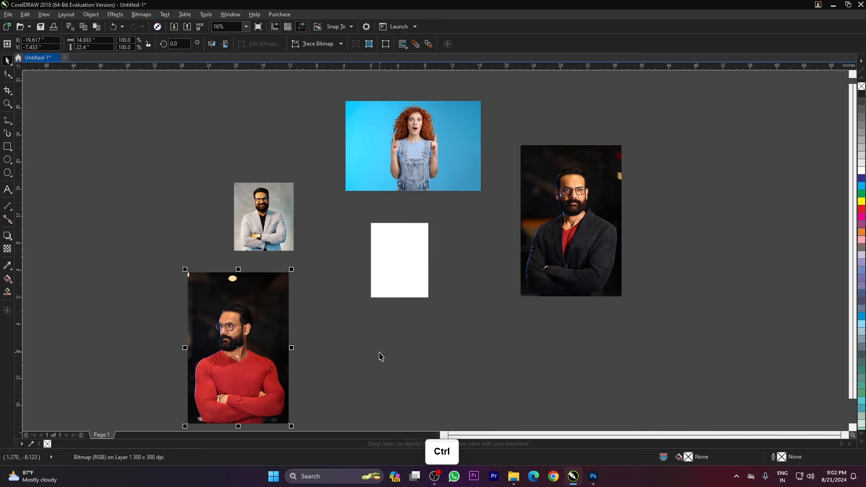
key("ctrl+2")
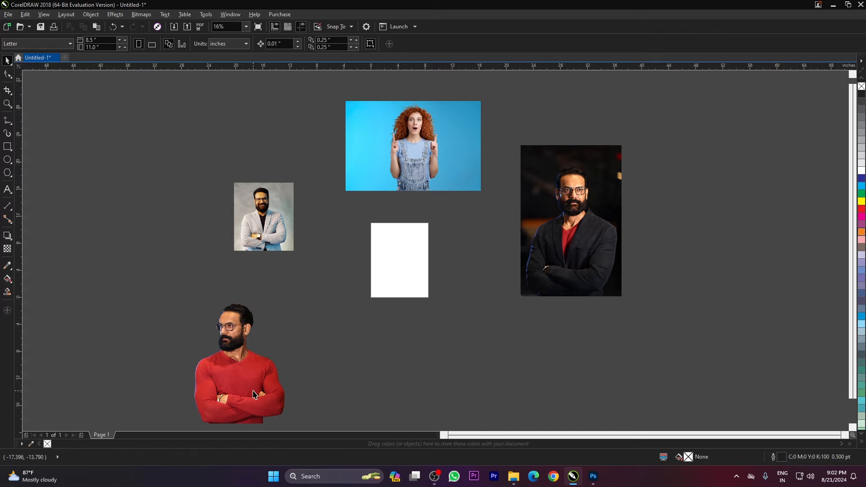
Step: Move the red-sweater cutout onto the blank page and scale it down proportionally to about 60.7 percent
scroll(255, 395, "up", 6)
scroll(285, 295, "down", 5)
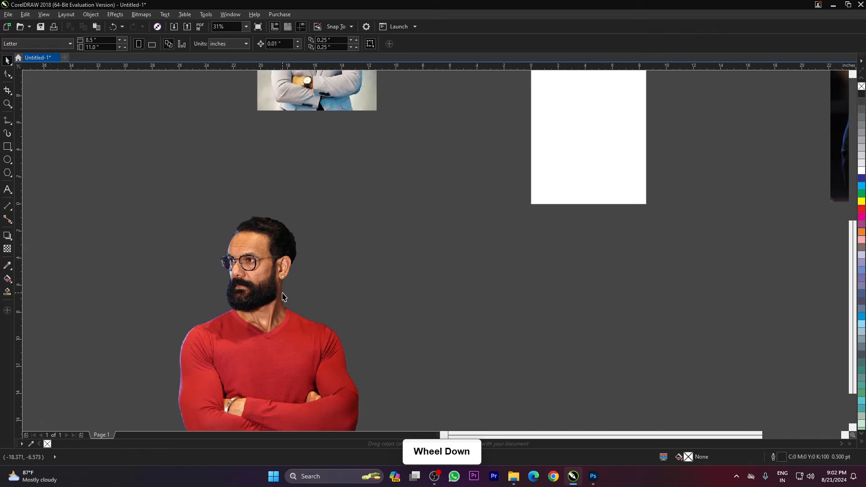
scroll(284, 298, "up", 2)
scroll(392, 234, "down", 3)
left_click(392, 234)
scroll(391, 234, "up", 3)
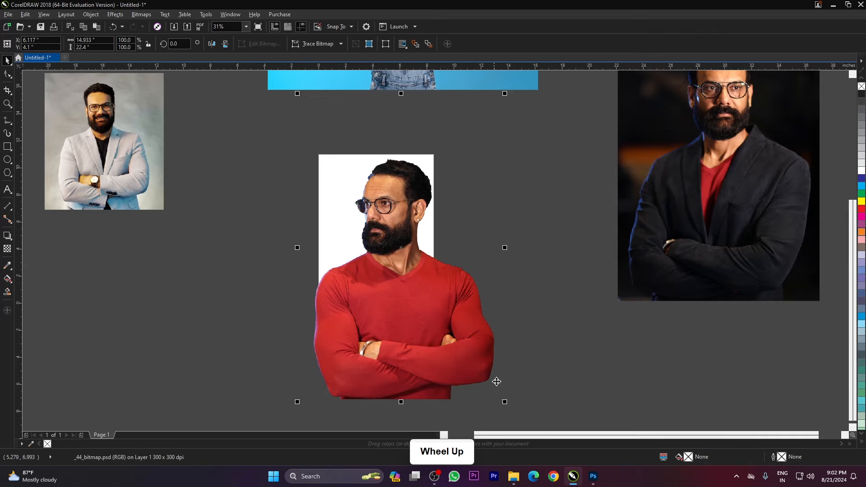
left_click_drag(505, 402, 461, 342)
Step: Move the cutout beside the page and add a page-sized rectangle filled with cyan
scroll(388, 232, "up", 6)
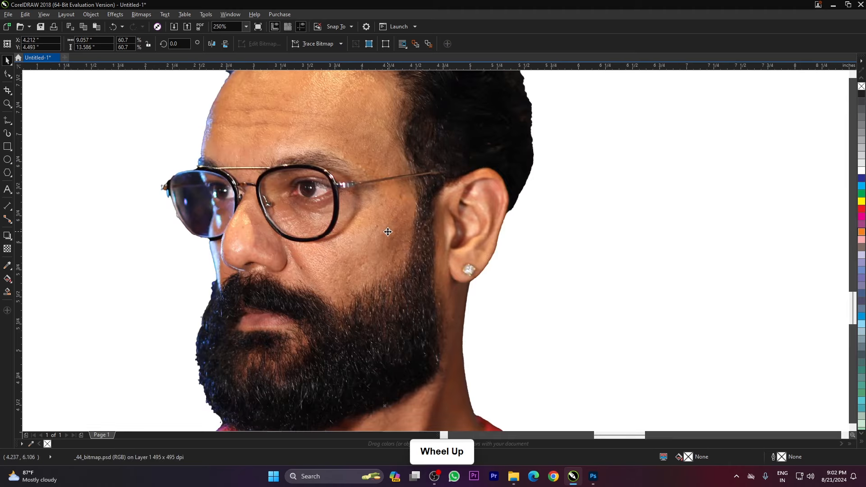
scroll(388, 232, "down", 4)
left_click_drag(372, 209, 667, 261)
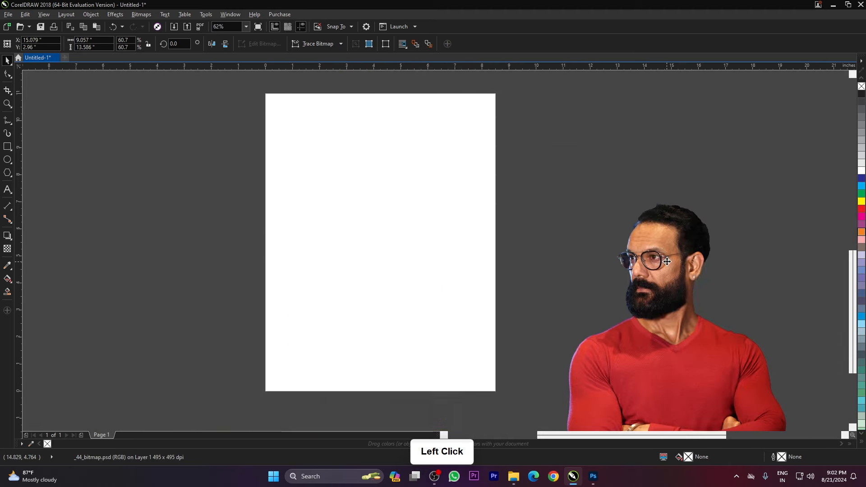
left_click(340, 227)
double_click(8, 148)
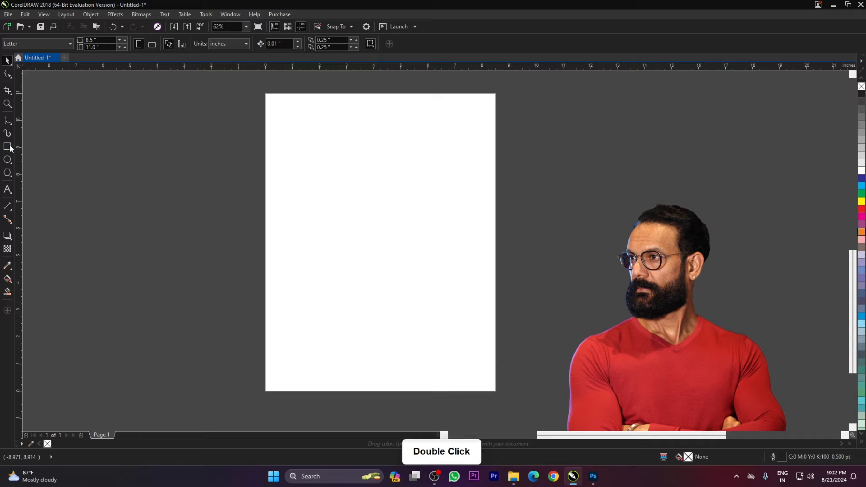
left_click(7, 60)
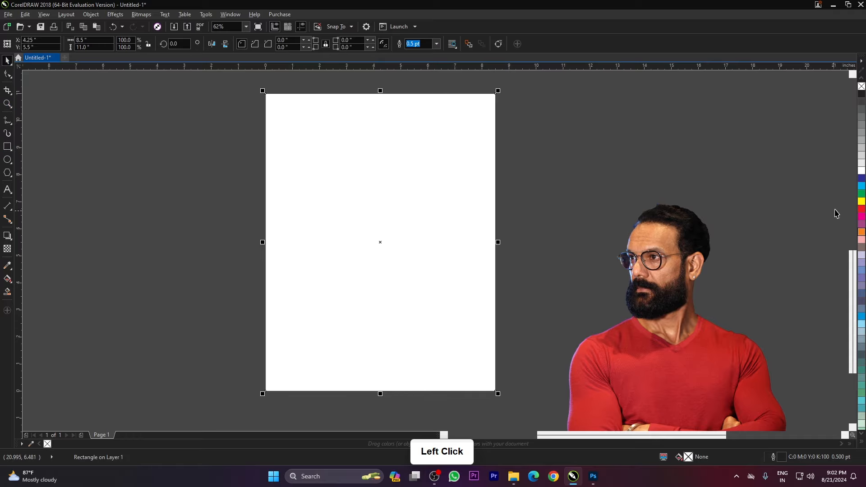
left_click(862, 186)
Step: Move the red-sweater cutout over the cyan rectangle to check its transparent background
double_click(676, 292)
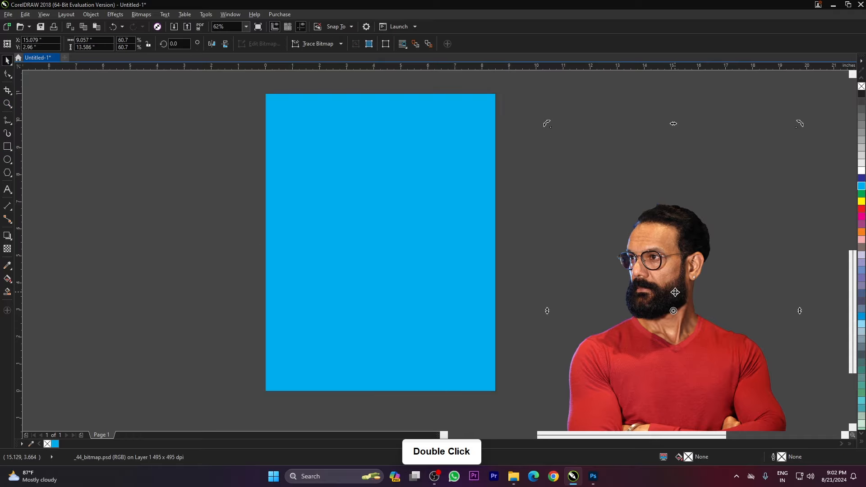
left_click_drag(676, 292, 392, 236)
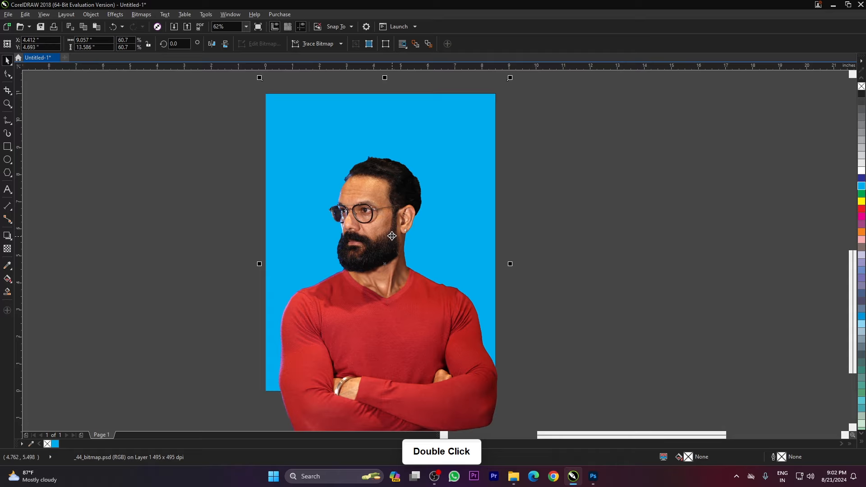
scroll(392, 236, "up", 3)
scroll(427, 195, "down", 3)
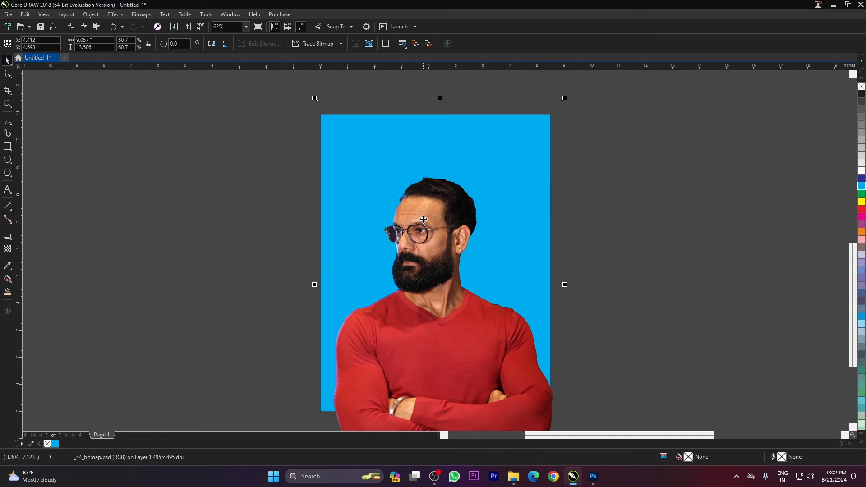
left_click(141, 14)
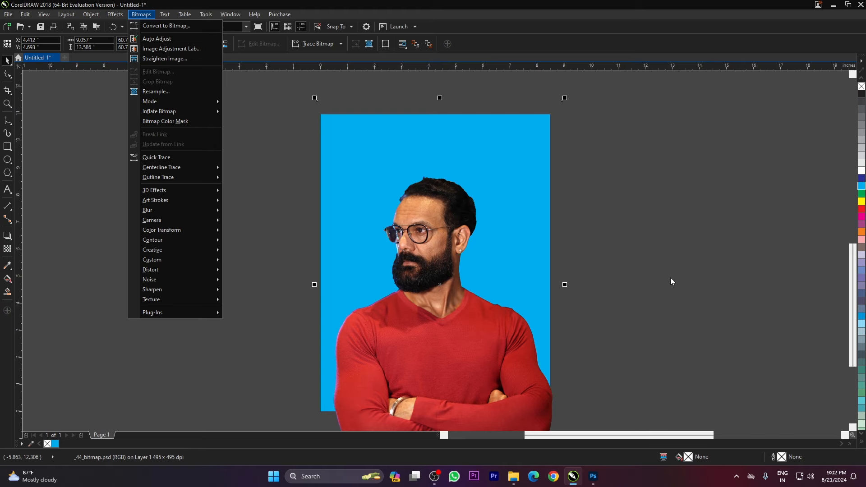
left_click(482, 287)
scroll(456, 290, "up", 2)
scroll(349, 302, "down", 1)
left_click(396, 314)
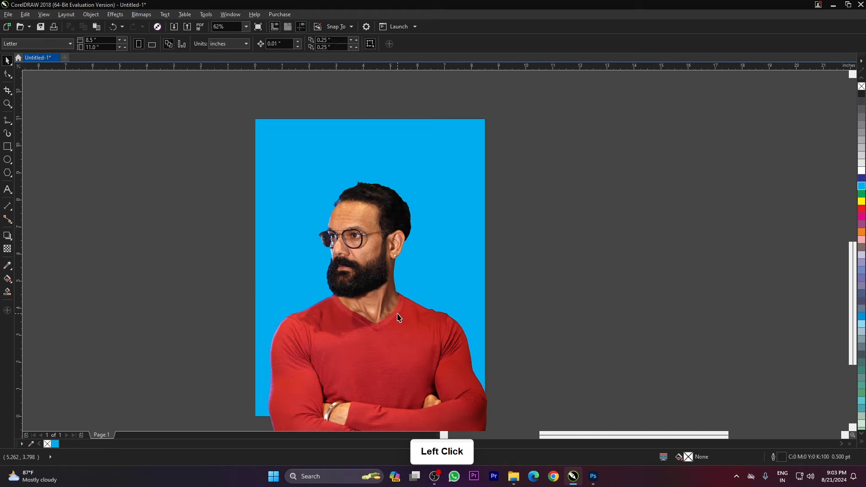
left_click(565, 357)
left_click(419, 344)
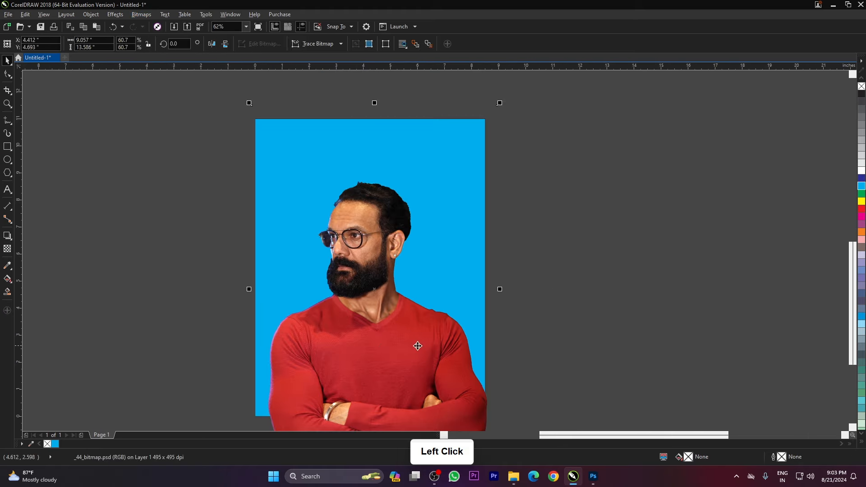
left_click(573, 327)
left_click(443, 350)
left_click(598, 323)
scroll(396, 270, "down", 2)
double_click(416, 301)
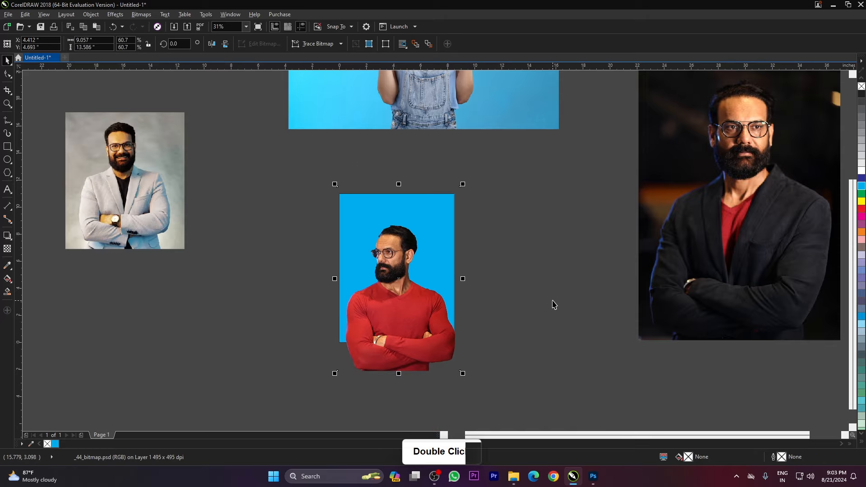
Step: Undo the cyan rectangle, the cutout's move and scaling, and the replacement of the original red-sweater photo
key("ctrl+z")
key("ctrl+z")
key("ctrl+z")
key("ctrl+z")
key("ctrl+z")
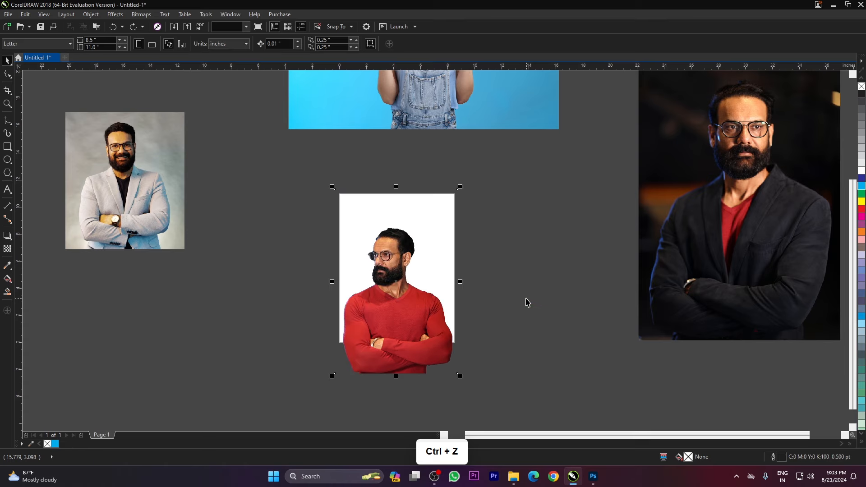
scroll(413, 248, "down", 4)
scroll(302, 304, "up", 2)
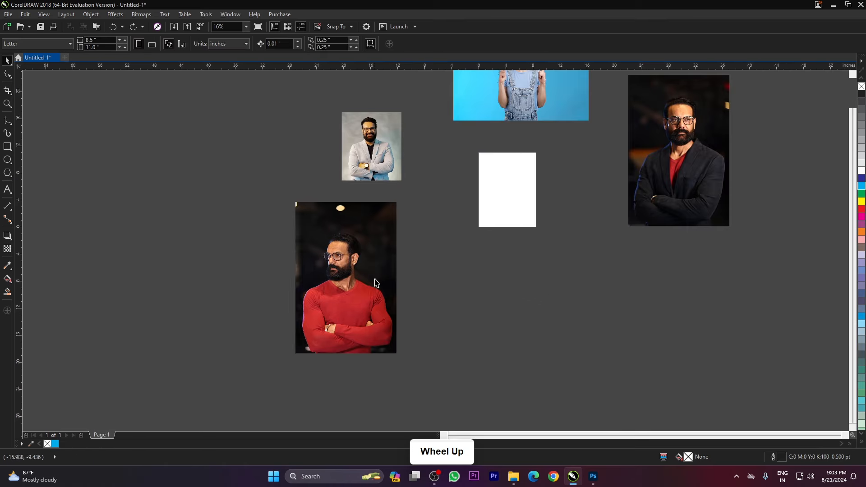
Step: Send the red-sweater photo to Photoshop again, update the open file from disk, and run the Background remove action
left_click(376, 255)
scroll(378, 251, "up", 2)
key("ctrl+e")
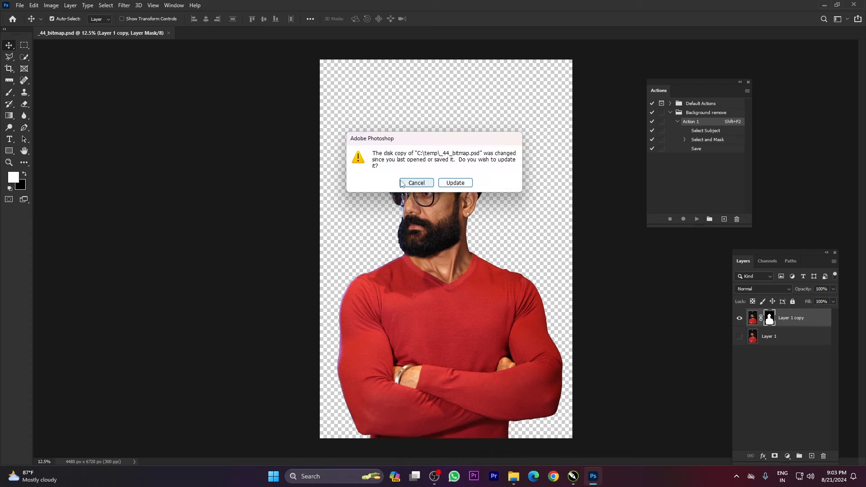
left_click(456, 183)
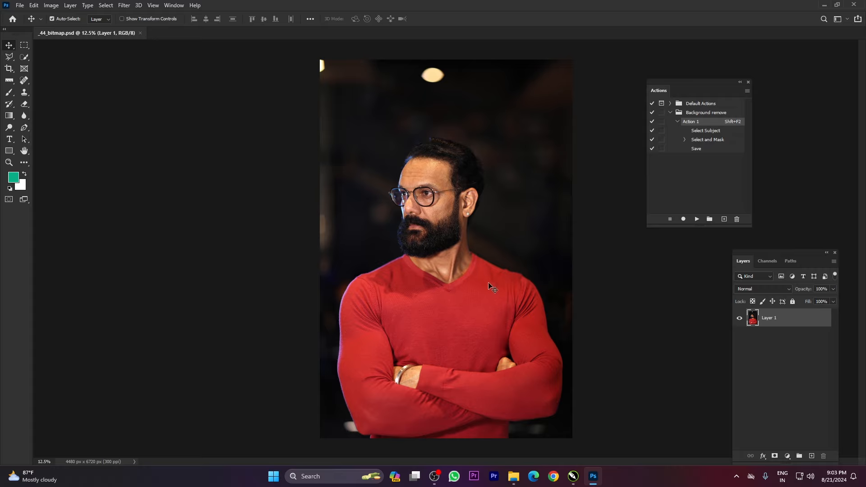
key("shift+F2")
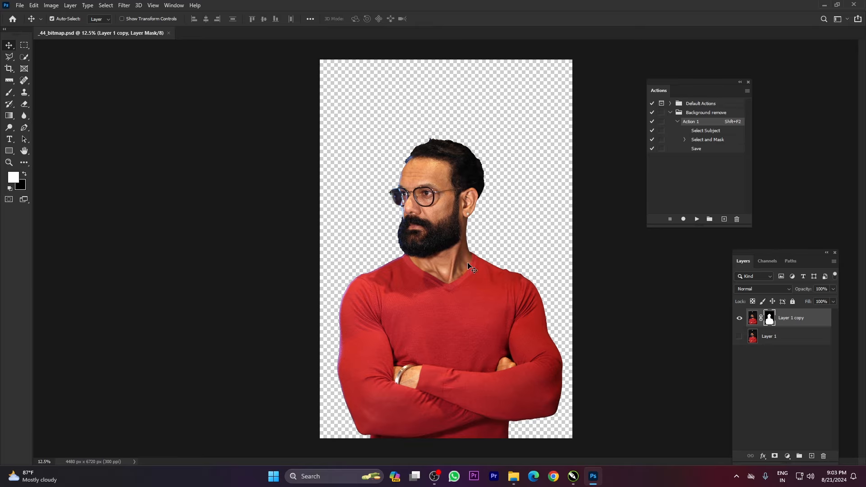
Step: Switch to CorelDRAW and replace the red-sweater photo with its background-free version
left_click(573, 477)
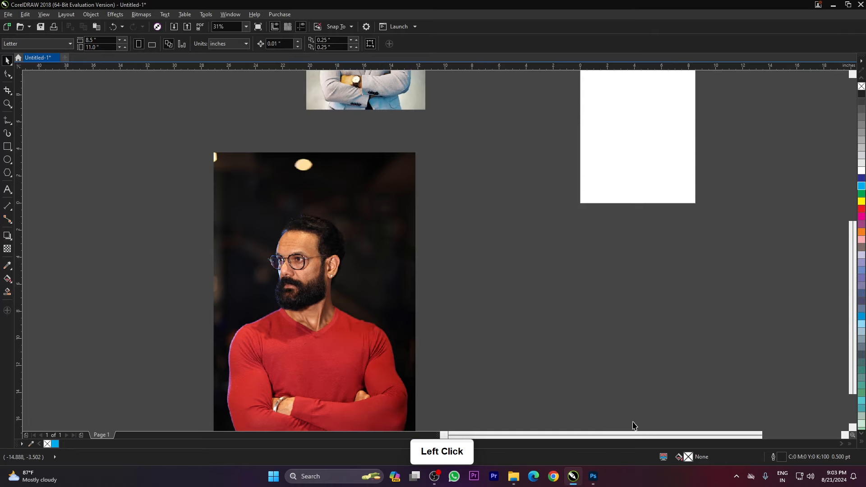
left_click(361, 296)
scroll(300, 294, "down", 2)
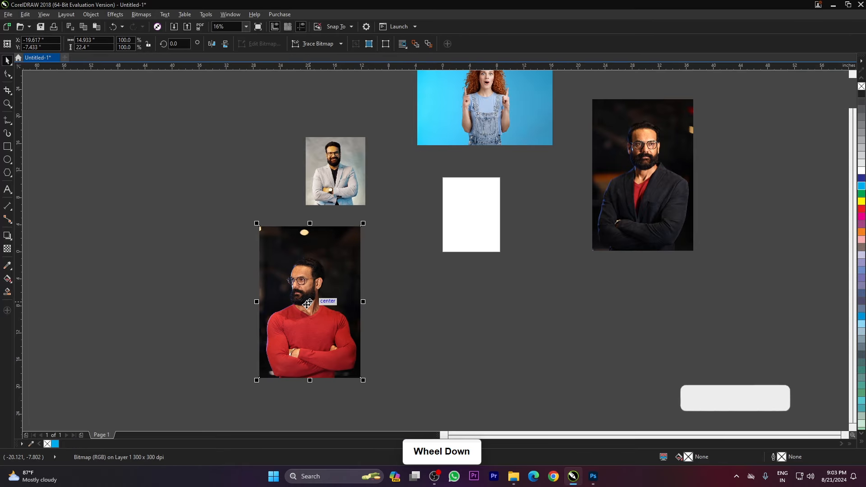
key("ctrl+z")
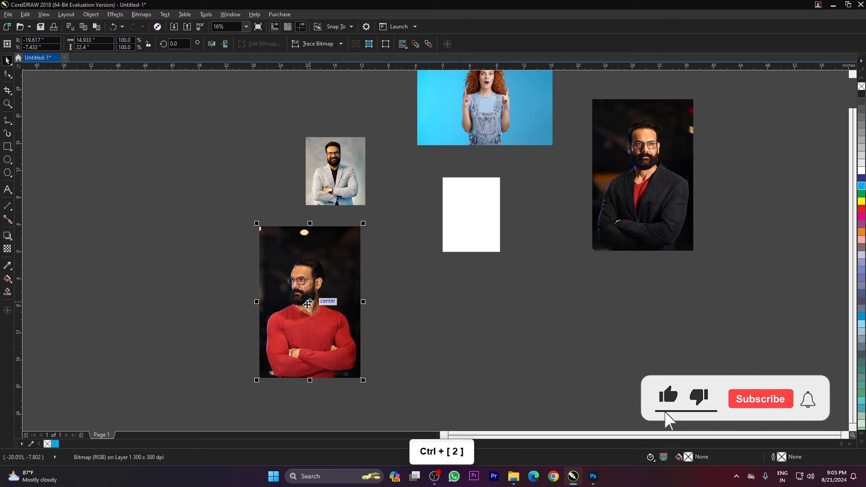
scroll(339, 224, "up", 4)
scroll(339, 224, "down", 3)
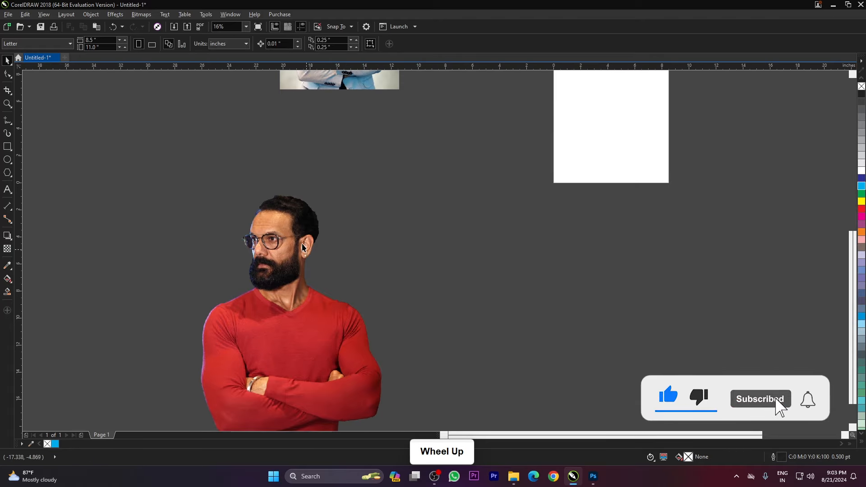
scroll(368, 220, "down", 3)
scroll(368, 221, "up", 2)
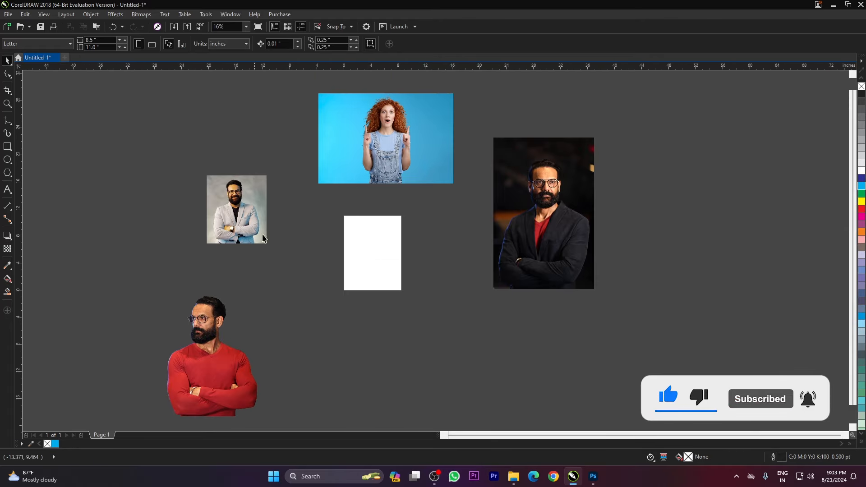
Step: Move the dark-jacket photo closer to the page and open it in Photoshop for editing
left_click(561, 240)
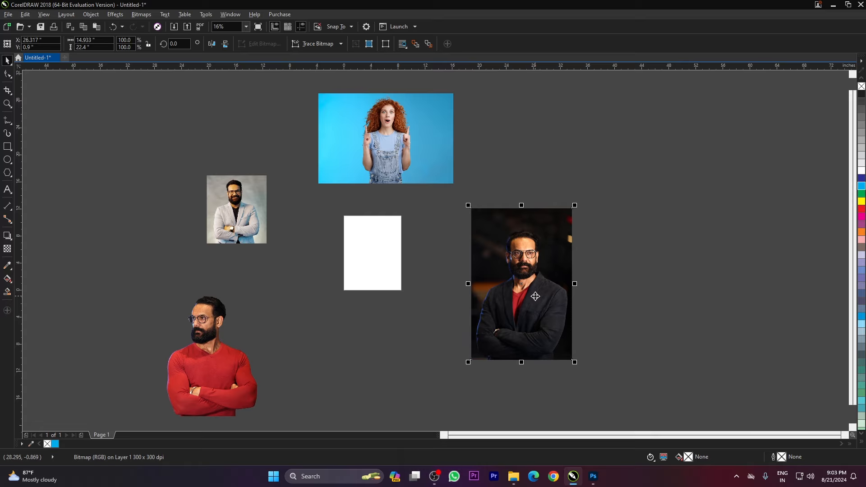
scroll(495, 268, "up", 2)
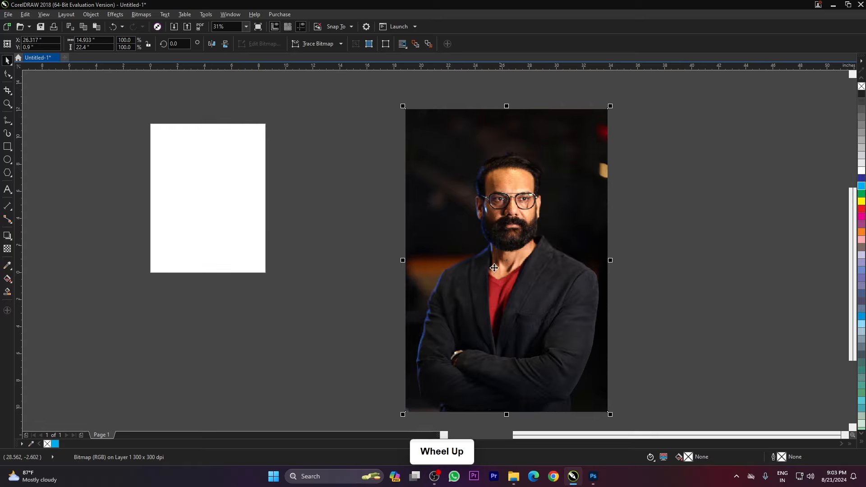
left_click(488, 238, "ctrl")
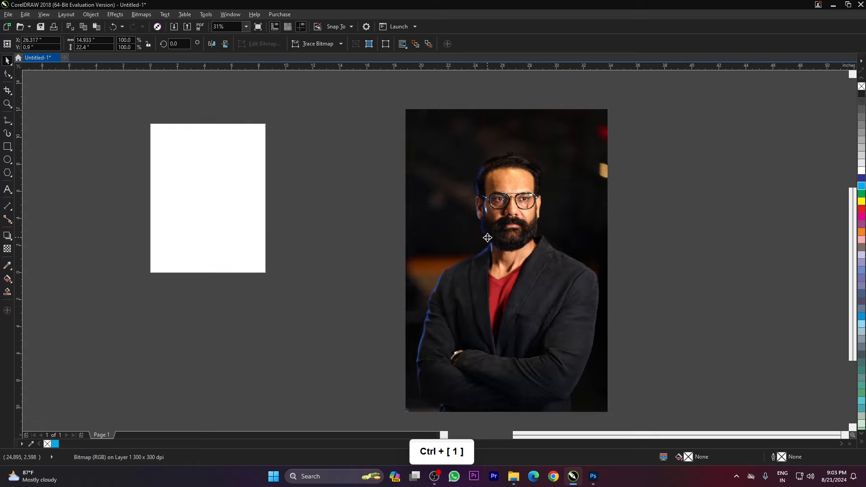
left_click(594, 476)
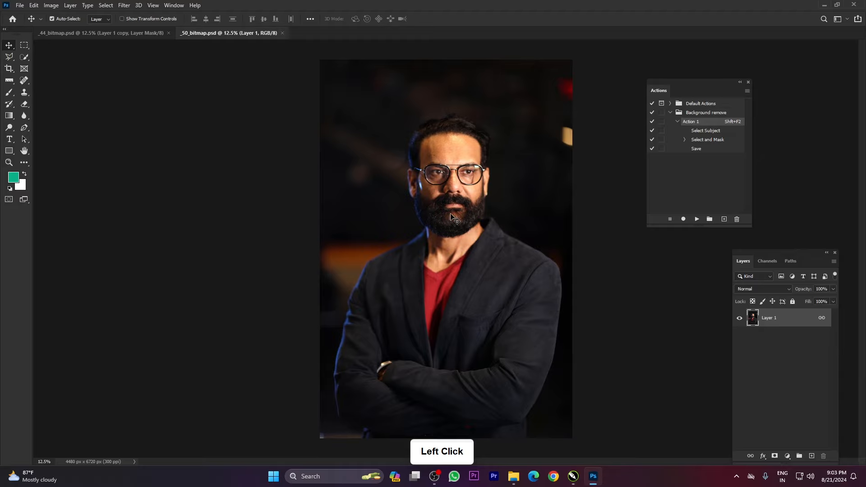
Step: Run the Background remove action on the dark-jacket photo and switch back to CorelDRAW
key("shift")
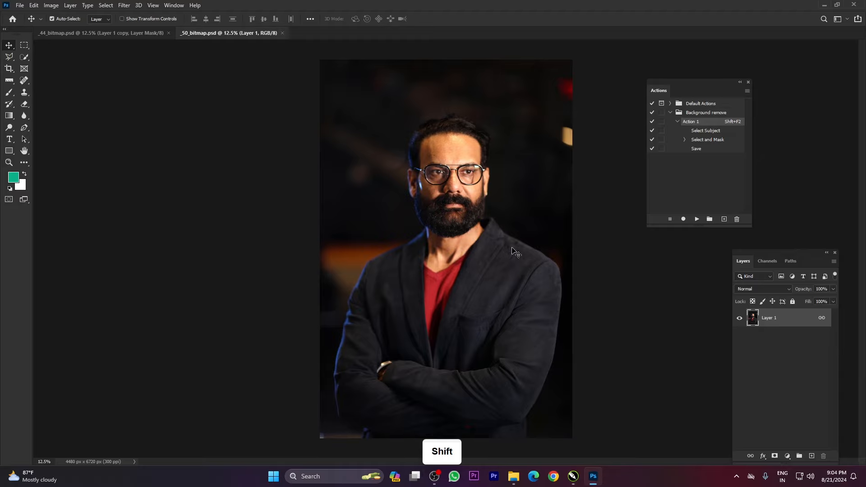
key("shift+F2")
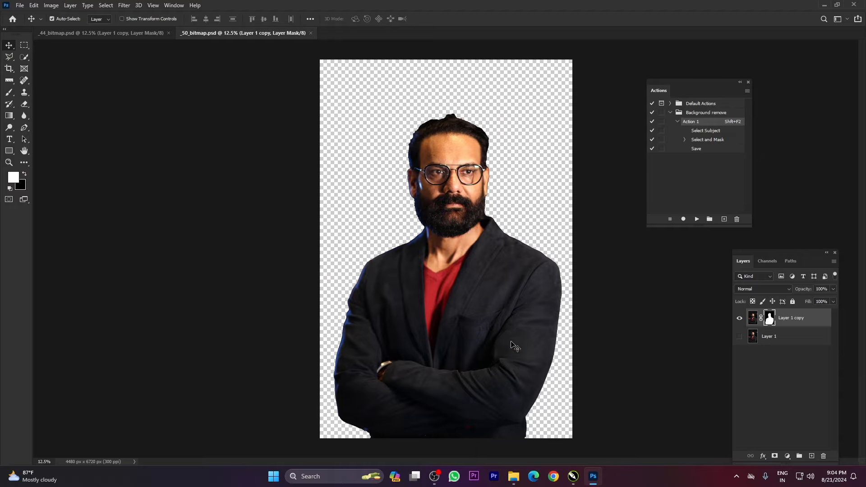
left_click(573, 478)
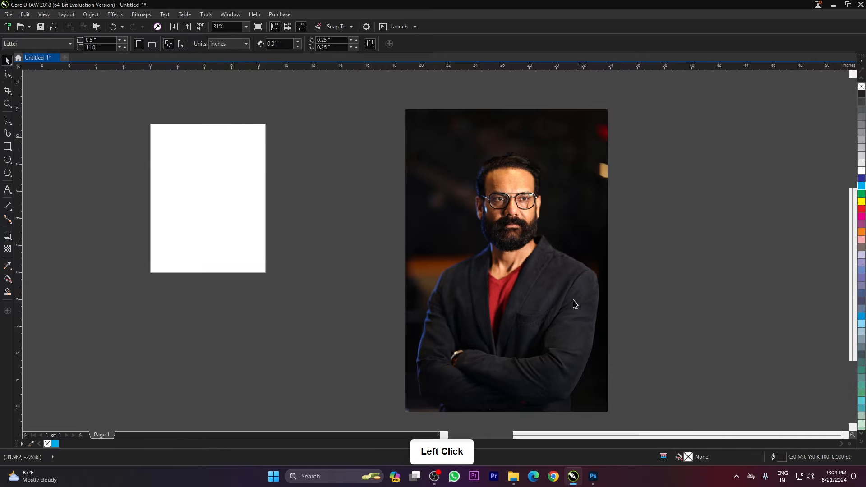
scroll(481, 291, "down", 2)
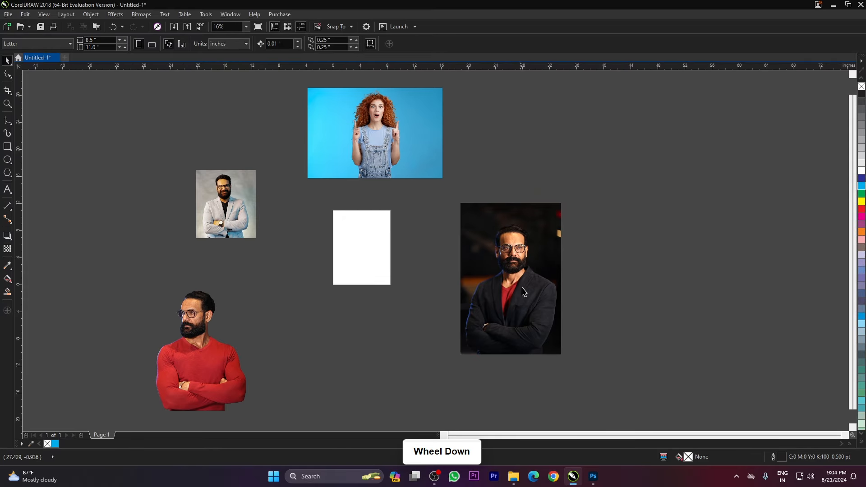
Step: Replace the dark-jacket photo with its background-free version from Photoshop
left_click(522, 289)
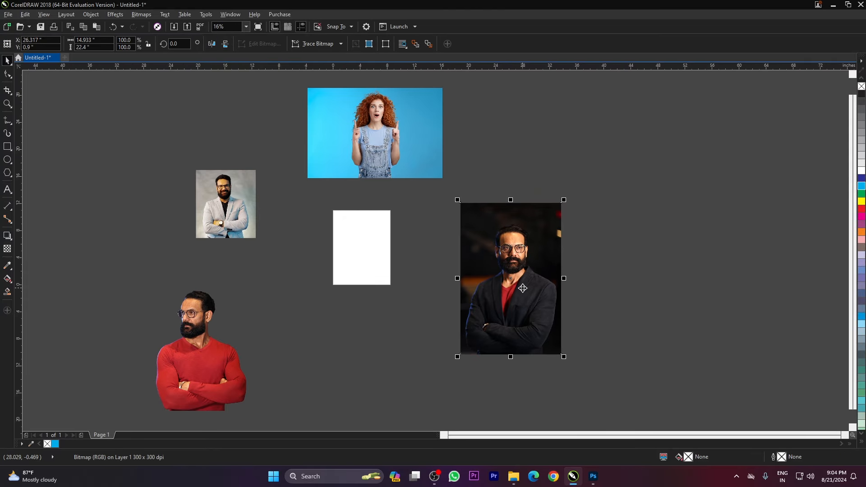
key("ctrl+2")
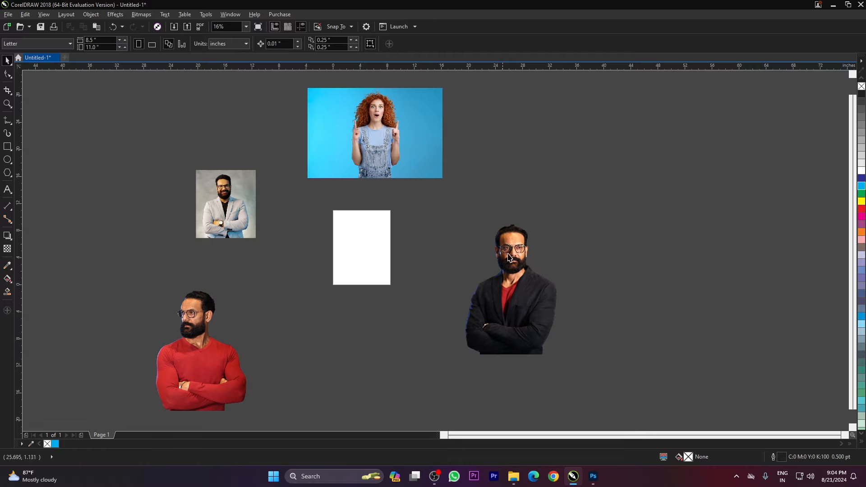
scroll(519, 271, "up", 4)
scroll(516, 204, "down", 2)
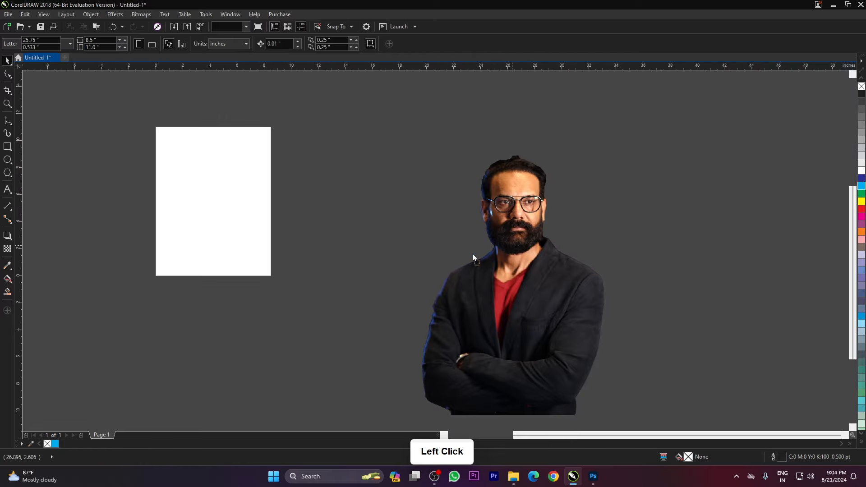
Step: Move the dark-jacket cutout onto the page and scale it proportionally about its centre to about 73.8%
left_click_drag(473, 254, 177, 234)
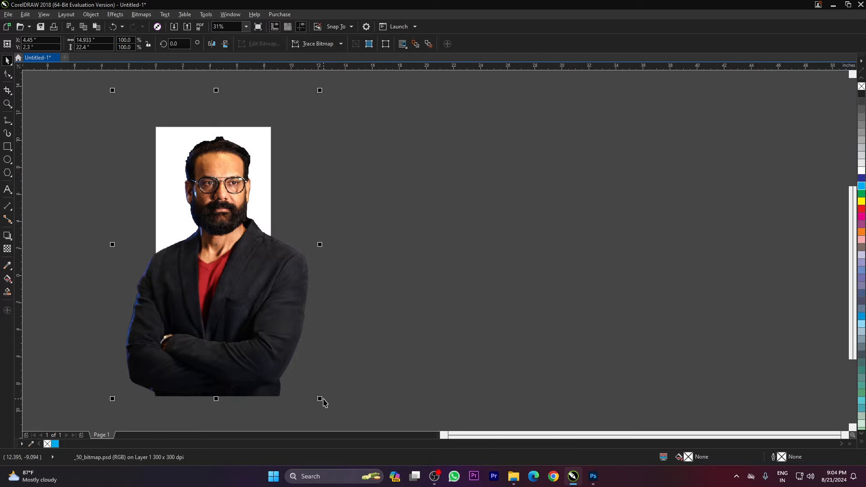
left_click_drag(320, 400, 293, 359)
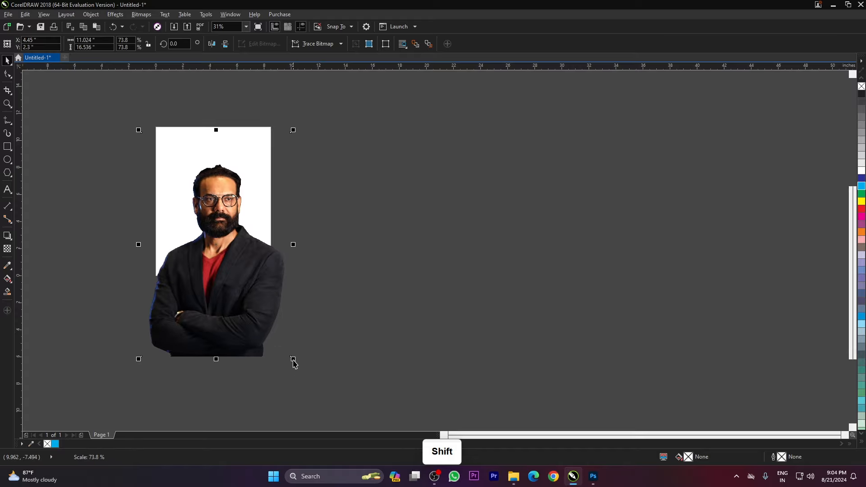
scroll(224, 212, "up", 1)
scroll(315, 240, "up", 1)
scroll(293, 253, "down", 2)
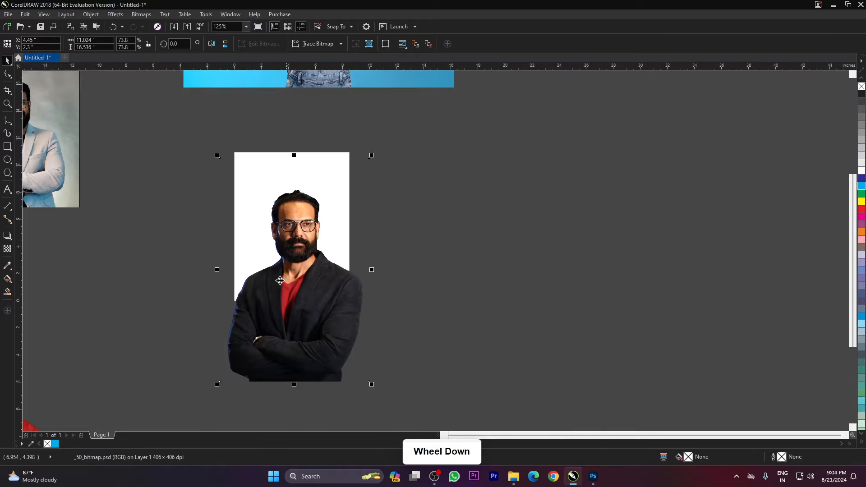
Step: Shift the dark-jacket cutout slightly higher on the page, to about X 4.35 and Y 3.583 inches, and deselect it
scroll(277, 284, "up", 2)
scroll(323, 286, "down", 2)
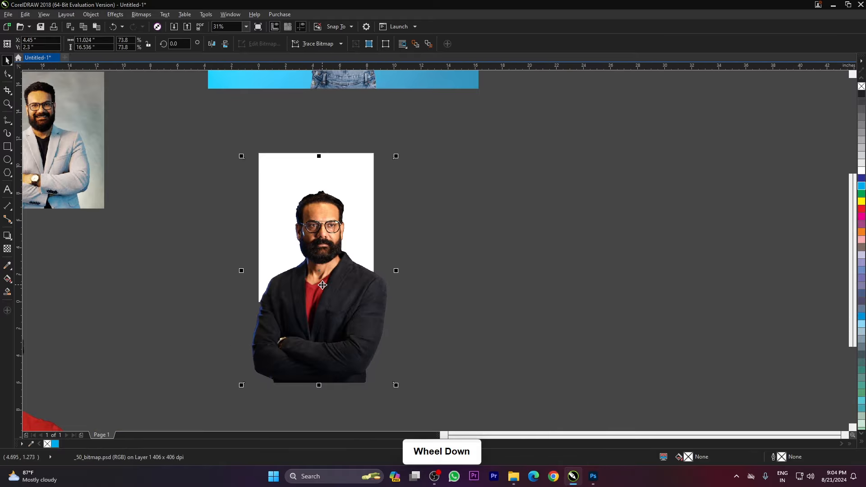
scroll(346, 226, "up", 2)
mouse_move(341, 198)
left_mouse_down()
mouse_move(341, 235)
mouse_move(333, 201)
left_mouse_up()
scroll(336, 235, "down", 2)
left_click_drag(339, 164, 338, 181)
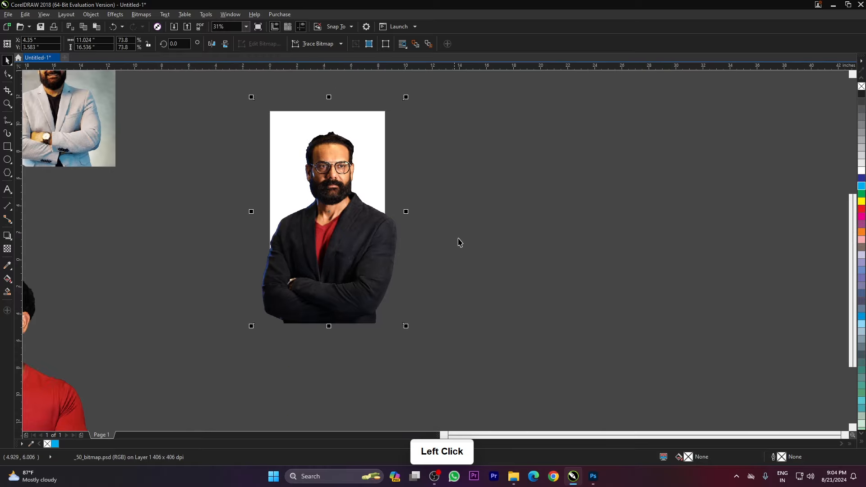
scroll(432, 188, "down", 2)
scroll(432, 189, "up", 2)
left_click(478, 267)
scroll(529, 301, "down", 2)
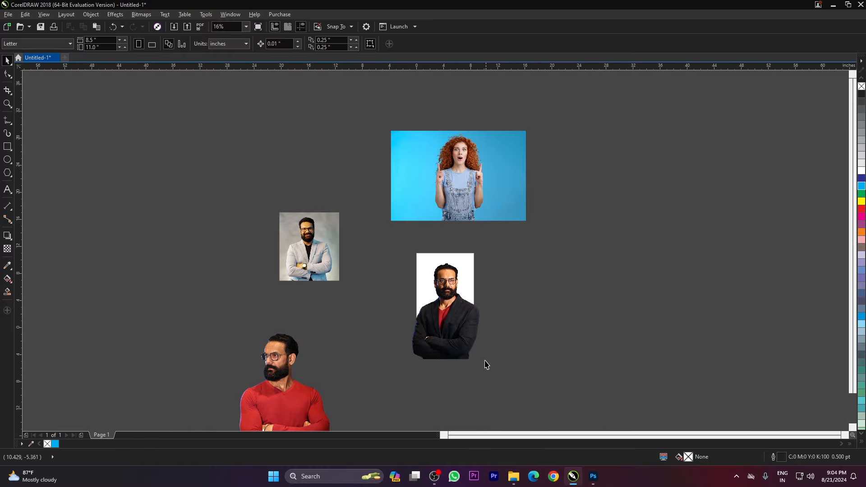
Step: Move the dark-jacket cutout off the page into the empty area to its right and deselect it
scroll(486, 365, "up", 2)
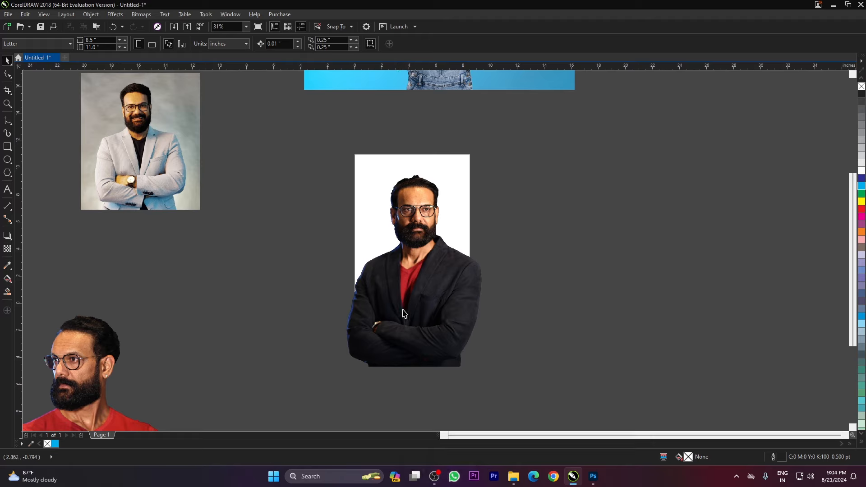
scroll(428, 301, "down", 2)
scroll(428, 300, "up", 2)
left_click(464, 285)
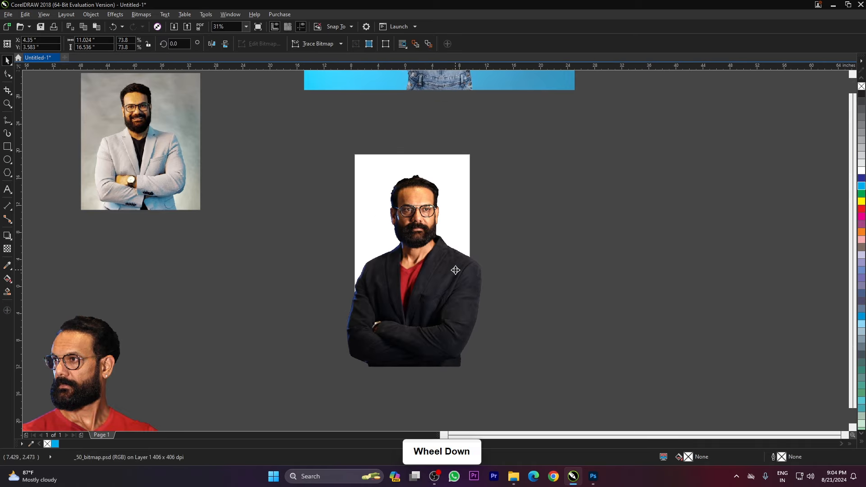
scroll(456, 271, "down", 1)
scroll(462, 250, "up", 1)
left_click(554, 261)
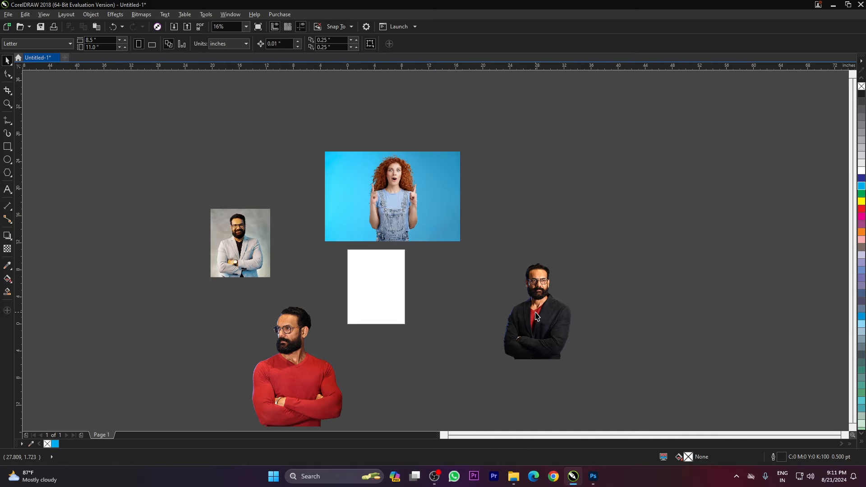
Step: Examine the two finished cutouts, looking closely at the hair and beard edges of the red-sweater one
left_click(536, 315)
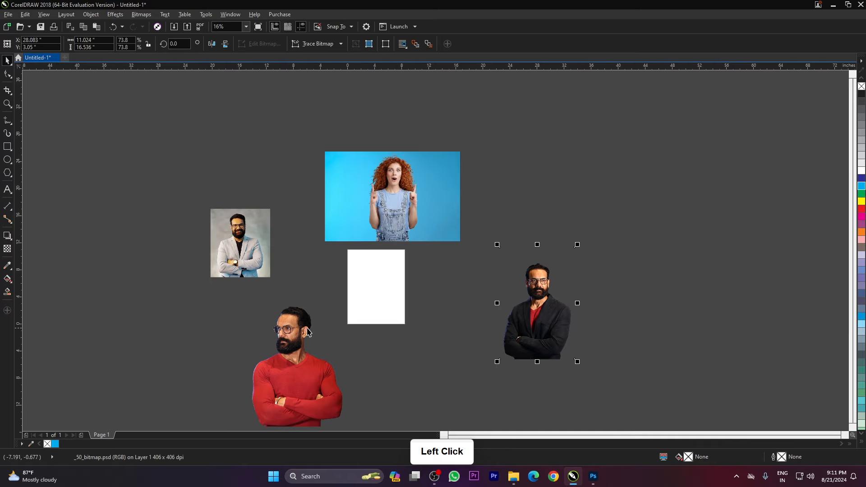
left_click(290, 370)
scroll(295, 349, "up", 3)
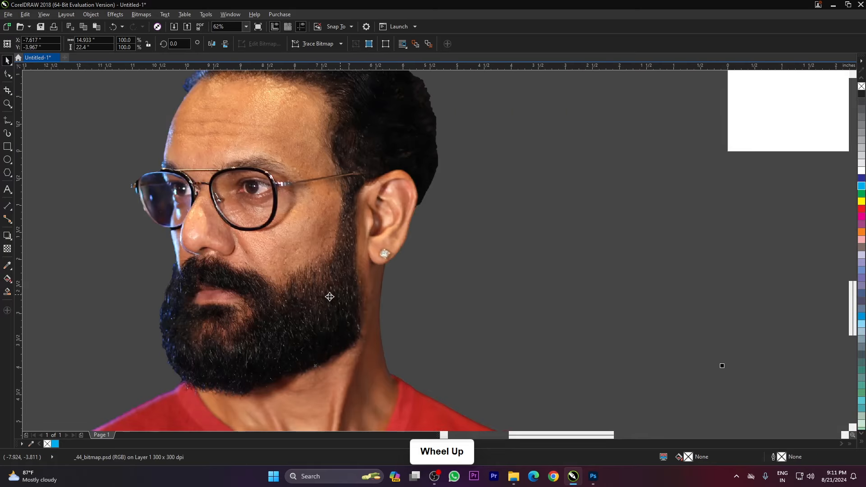
scroll(330, 297, "down", 3)
scroll(300, 265, "up", 3)
scroll(302, 250, "down", 3)
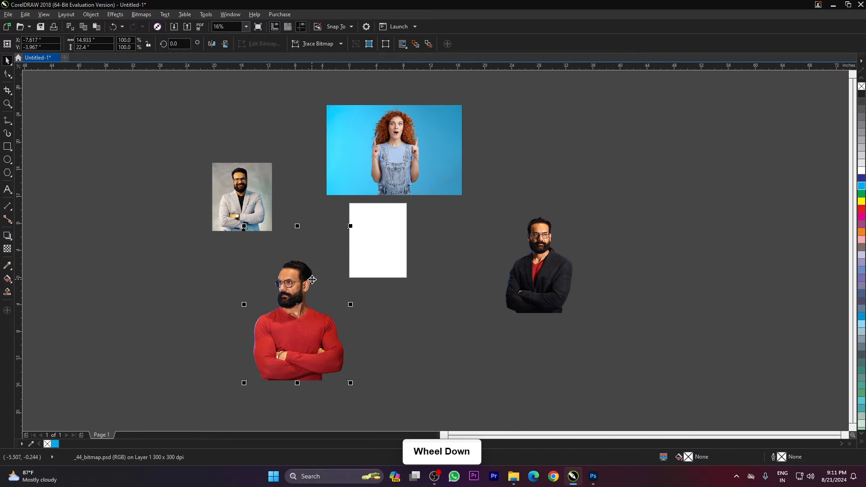
scroll(312, 279, "down", 2)
scroll(338, 248, "up", 3)
scroll(338, 251, "down", 3)
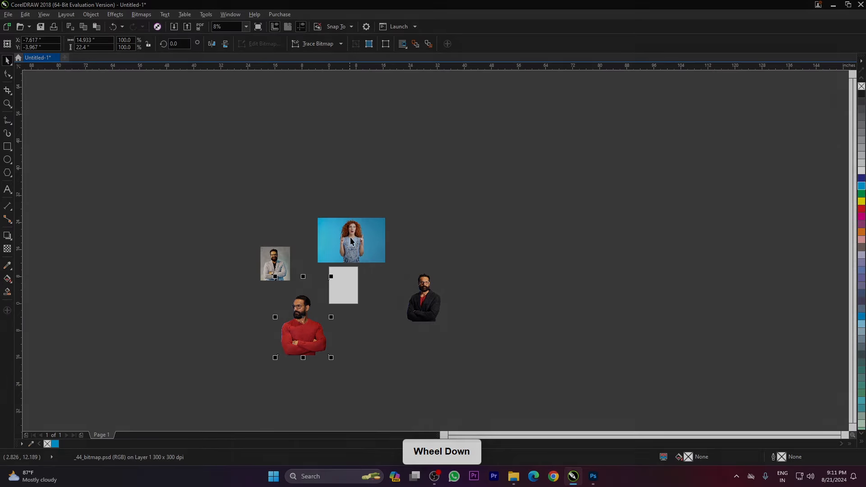
Step: Examine the fine curly hair edges of the red-haired woman against the blue background
scroll(352, 235, "up", 2)
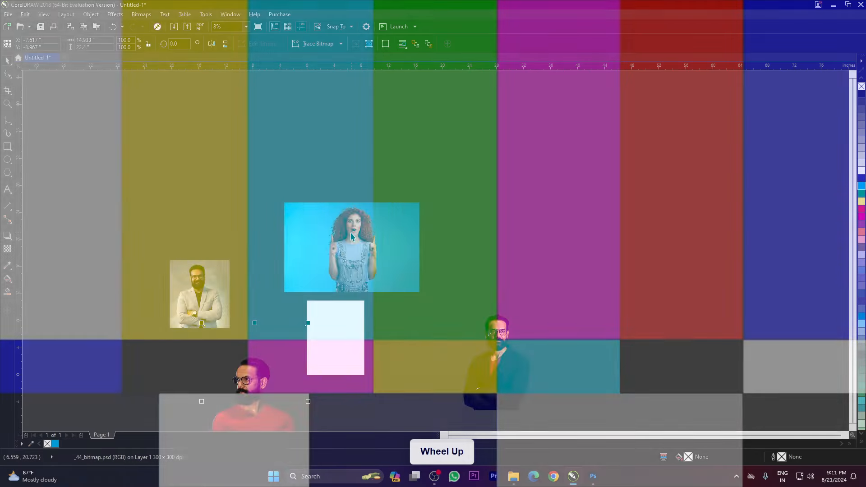
scroll(353, 236, "up", 4)
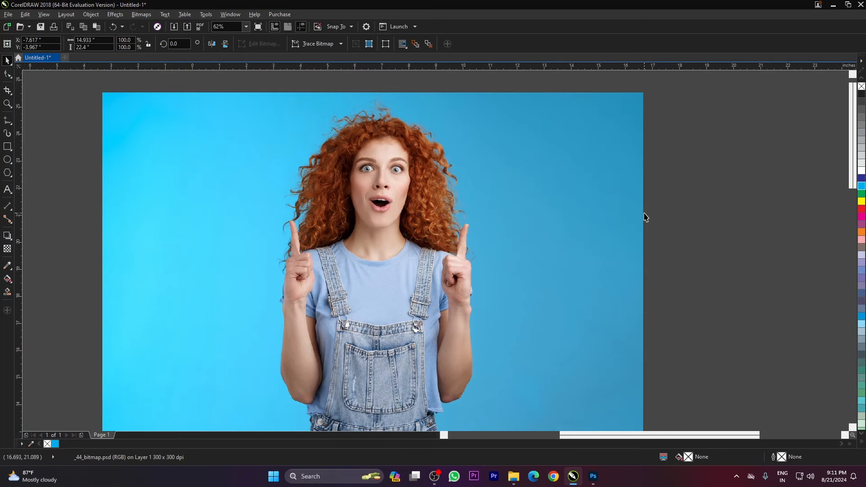
left_click(669, 217)
scroll(416, 162, "up", 4)
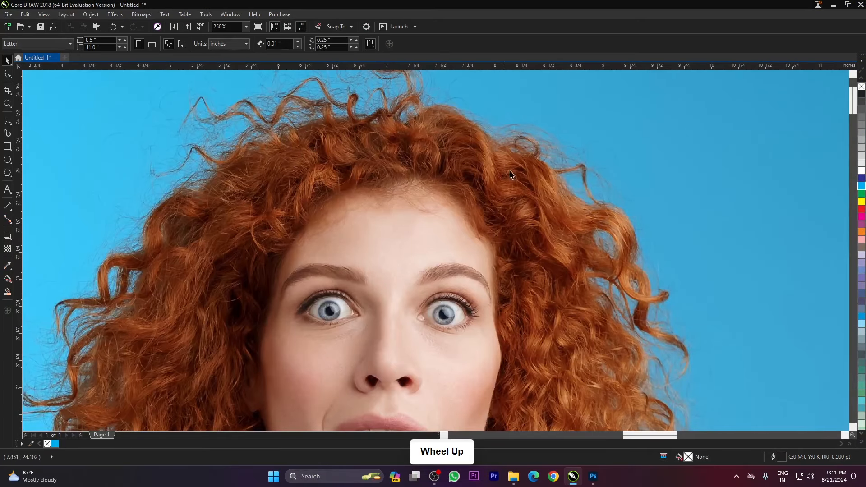
scroll(512, 175, "down", 5)
scroll(451, 203, "up", 1)
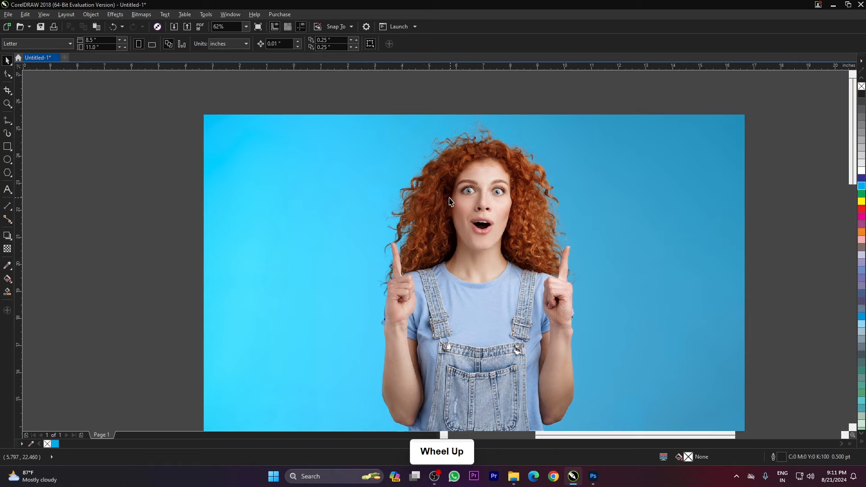
scroll(389, 228, "up", 1)
scroll(414, 269, "up", 1)
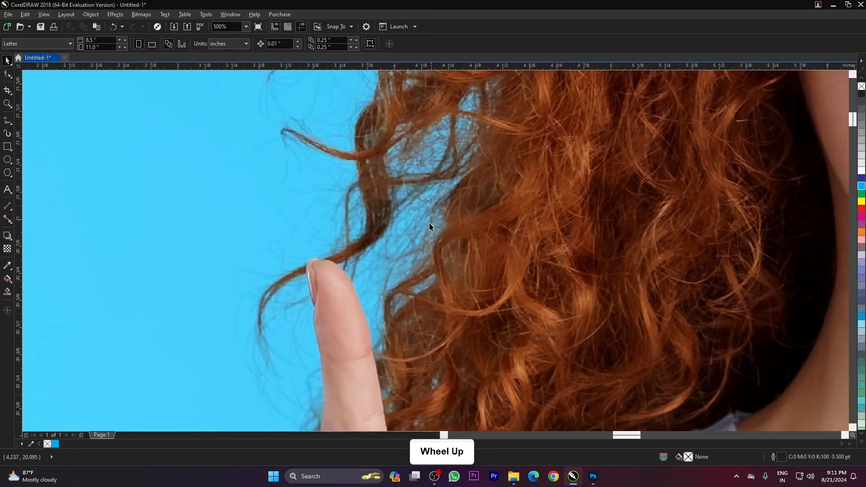
scroll(399, 200, "down", 1)
scroll(399, 200, "up", 2)
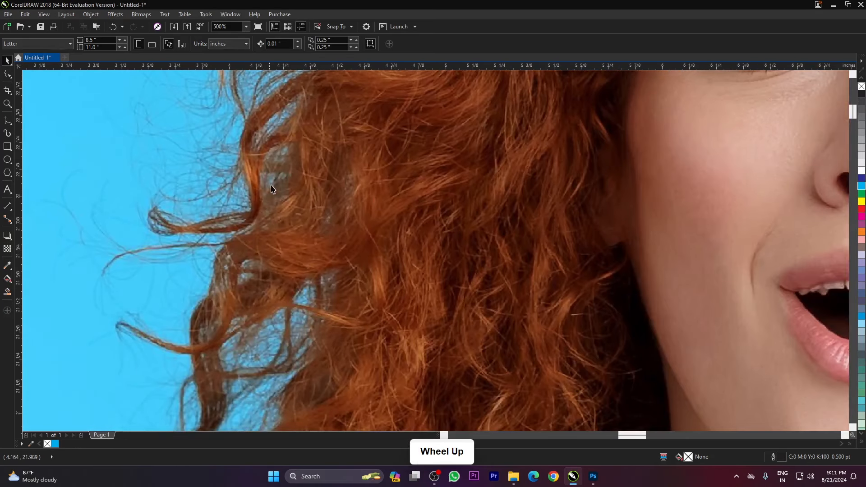
scroll(287, 200, "down", 2)
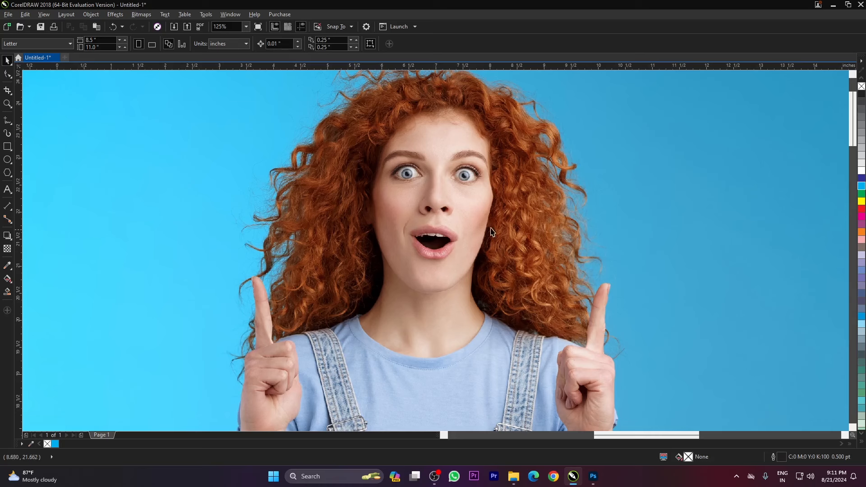
scroll(492, 231, "down", 2)
scroll(461, 236, "up", 1)
scroll(424, 232, "down", 1)
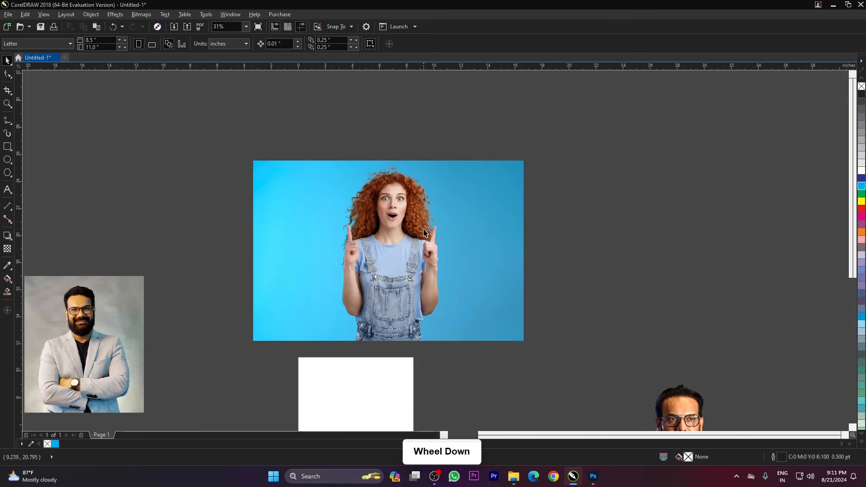
scroll(424, 234, "up", 1)
left_click(443, 226)
scroll(443, 228, "down", 1)
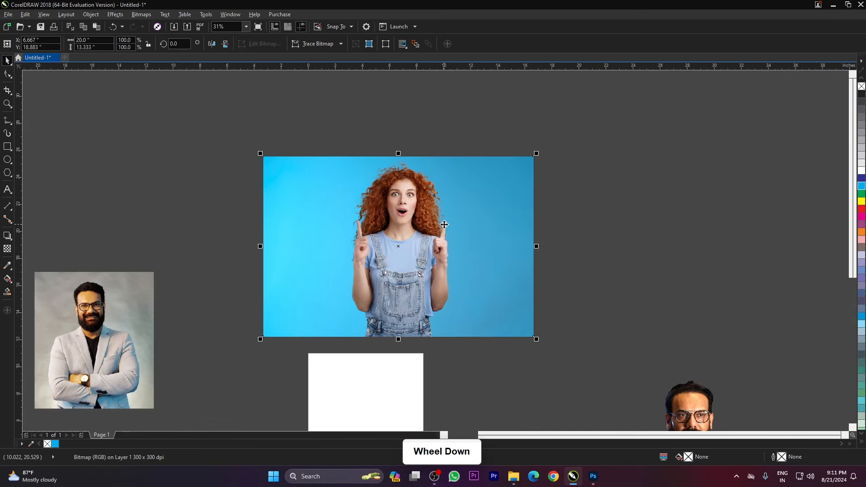
scroll(442, 239, "up", 1)
scroll(433, 226, "down", 1)
scroll(410, 196, "up", 1)
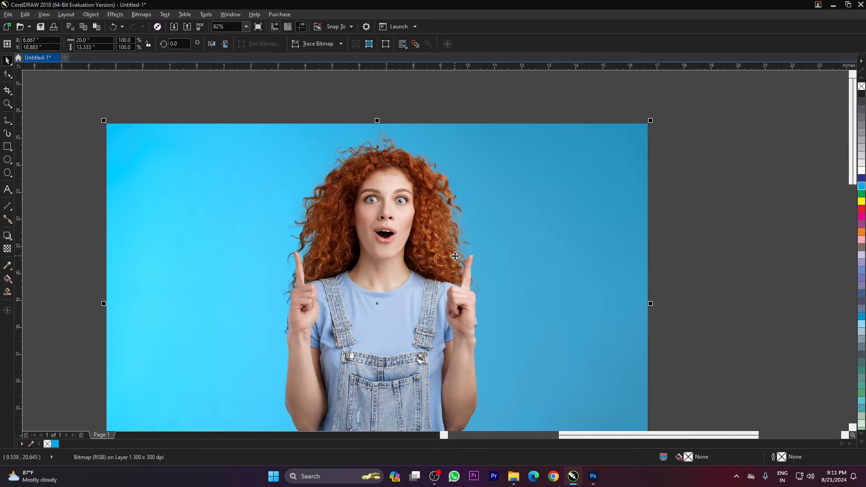
left_click(539, 248)
scroll(459, 221, "up", 2)
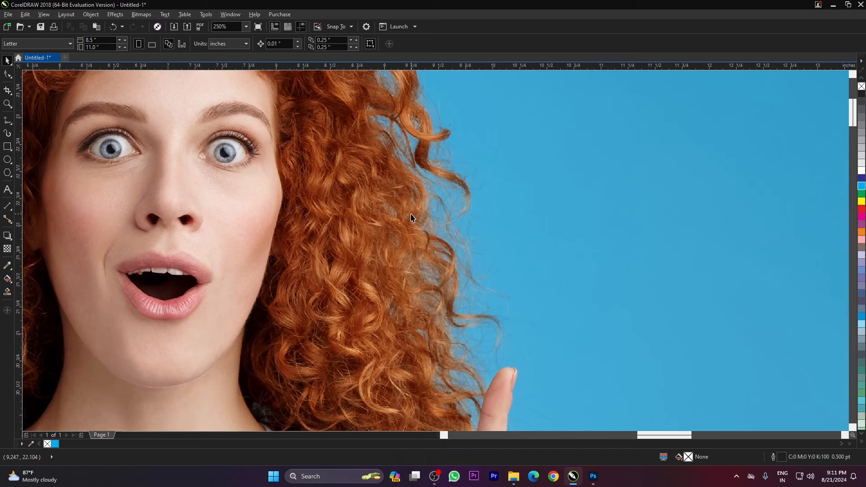
scroll(412, 218, "down", 2)
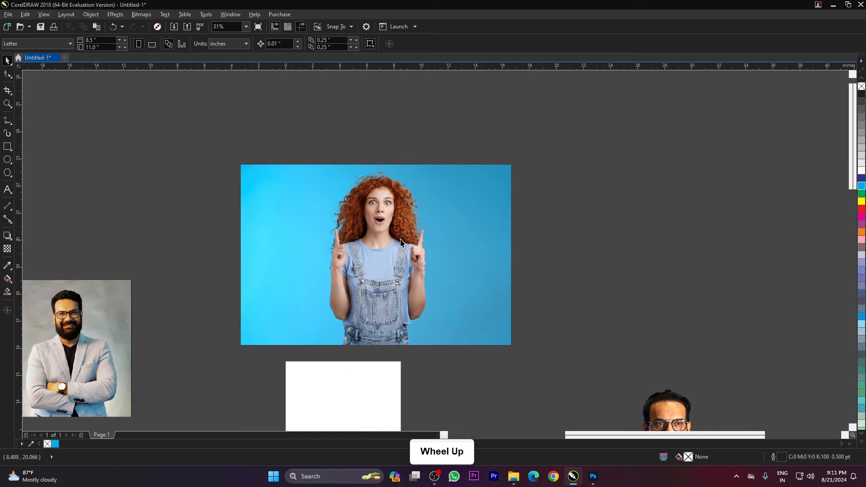
Step: Send the red-haired woman's photo to Photoshop for editing and switch to Photoshop
left_click(412, 242)
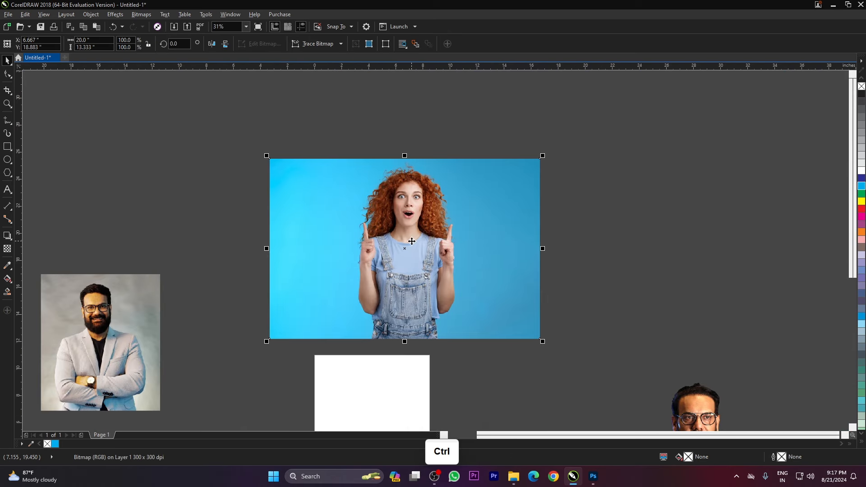
key("ctrl+c")
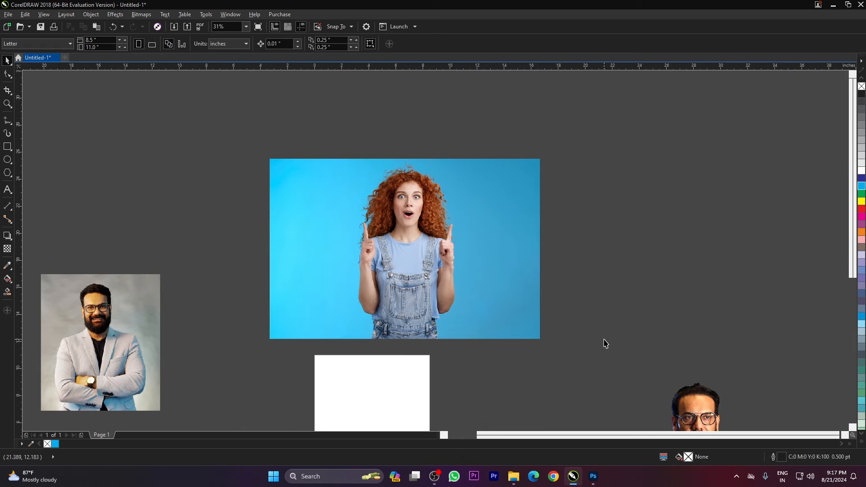
left_click(594, 477)
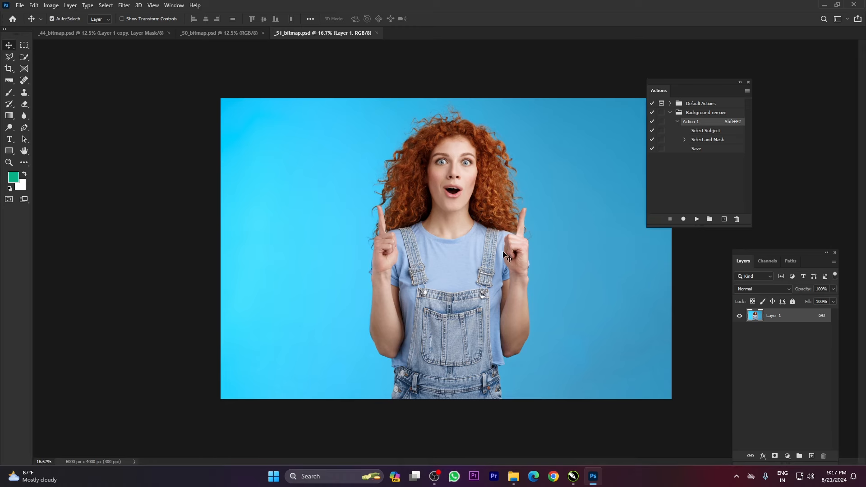
scroll(464, 219, "up", 1)
scroll(310, 232, "down", 1)
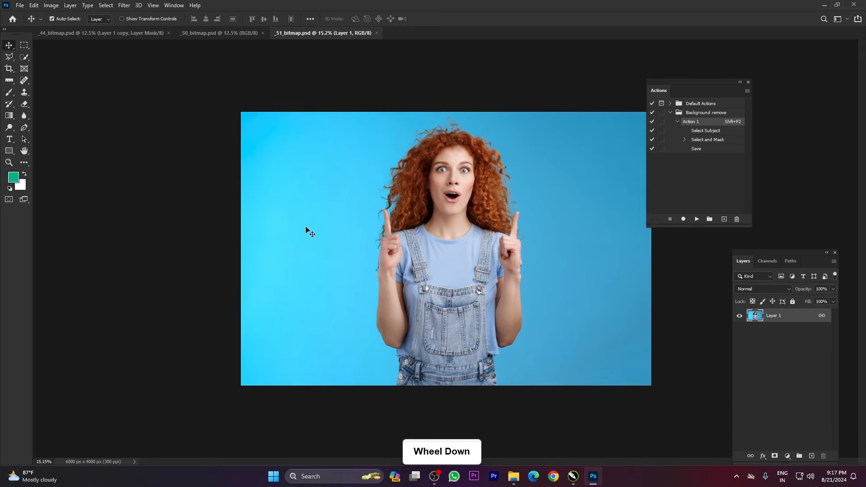
Step: Open the red-haired woman's photo in the Select and Mask workspace
scroll(367, 204, "up", 1)
scroll(263, 236, "down", 1)
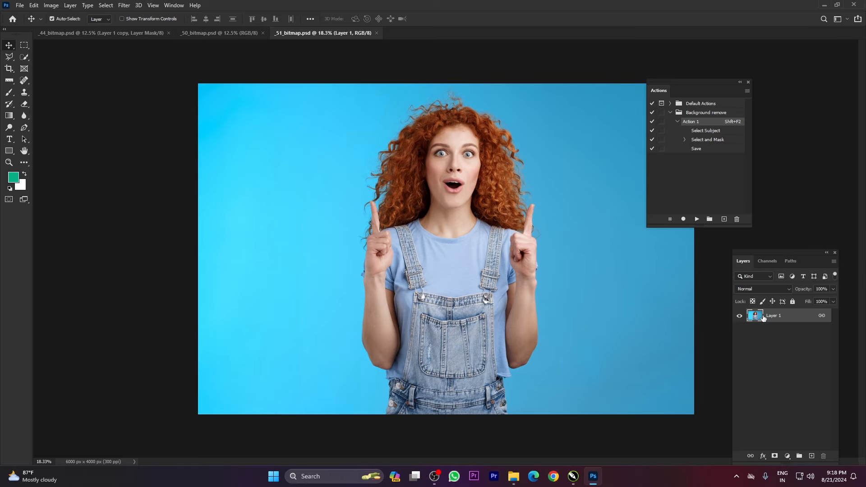
left_click(106, 5)
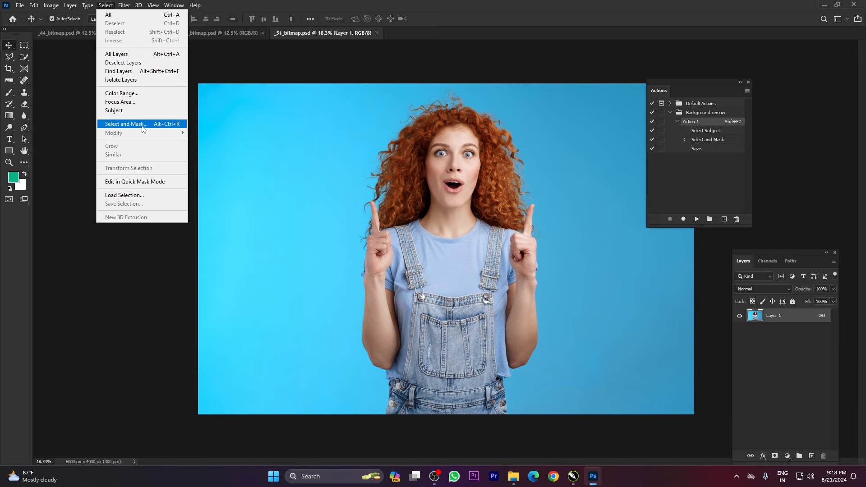
left_click(114, 123)
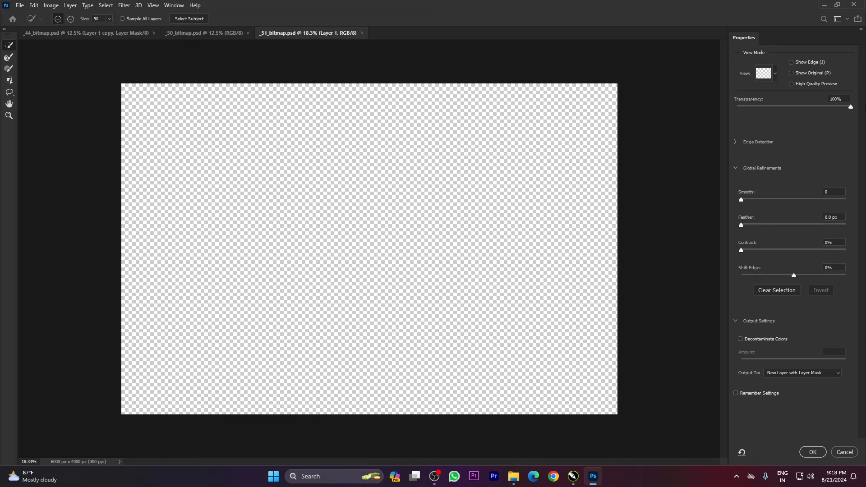
Step: Compare the Marching Ants view with Onion Skin, keep Onion Skin, and select the woman automatically with Select Subject
mouse_move(849, 107)
left_mouse_down()
mouse_move(743, 109)
mouse_move(856, 117)
left_mouse_up()
left_click(774, 73)
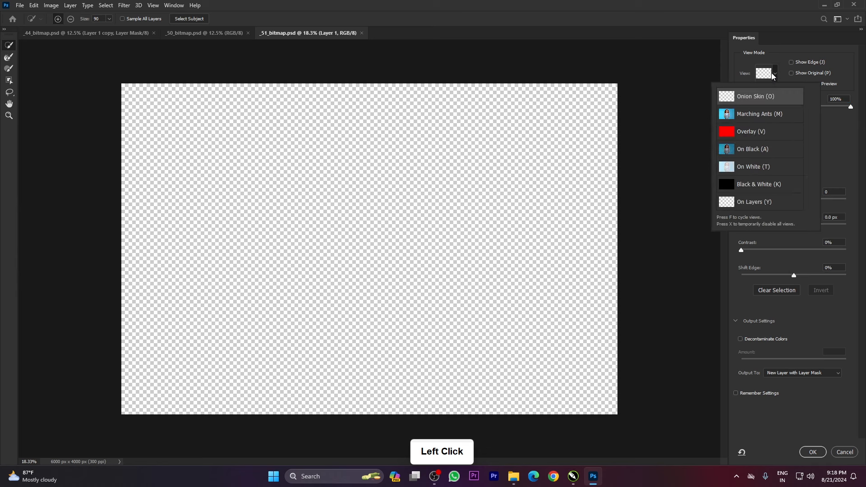
left_click(768, 118)
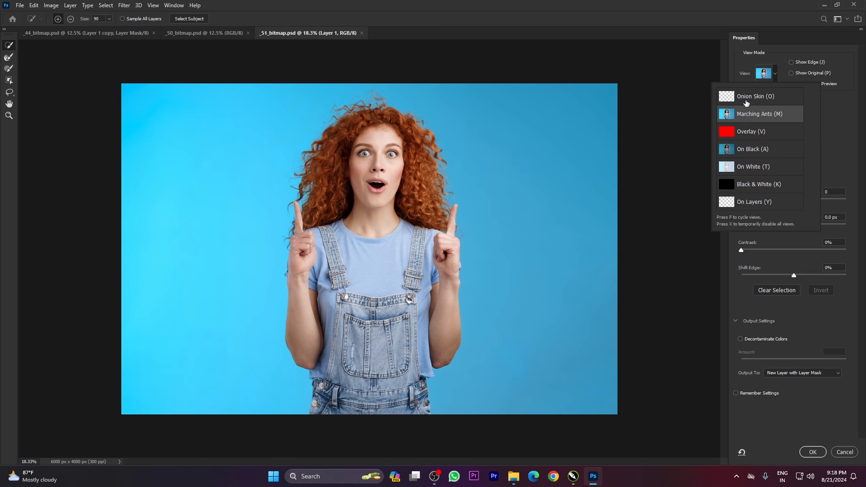
left_click(778, 102)
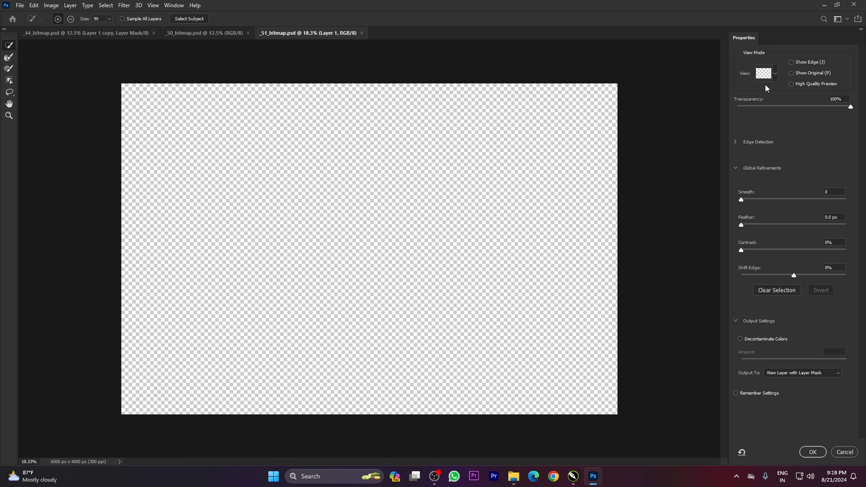
left_click(186, 19)
Step: Examine the woman's curly hair edges and the gaps beside her raised fingers against the transparent background
scroll(391, 145, "up", 8)
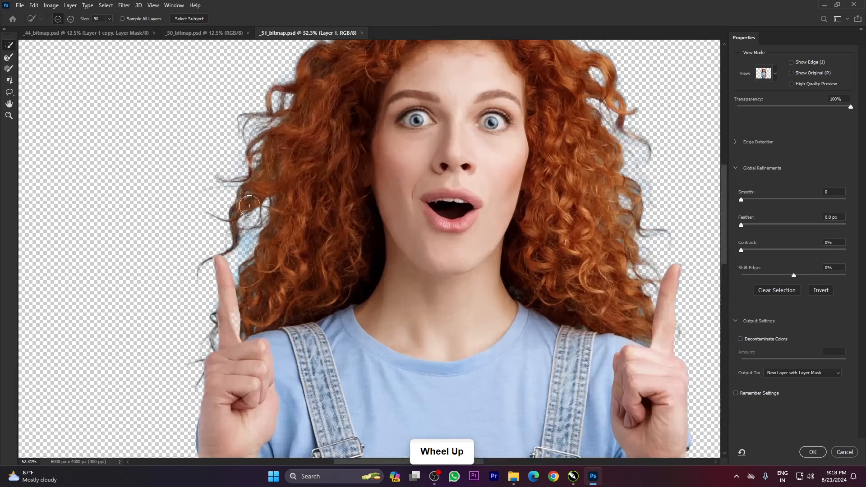
scroll(456, 209, "down", 5)
scroll(456, 209, "up", 6)
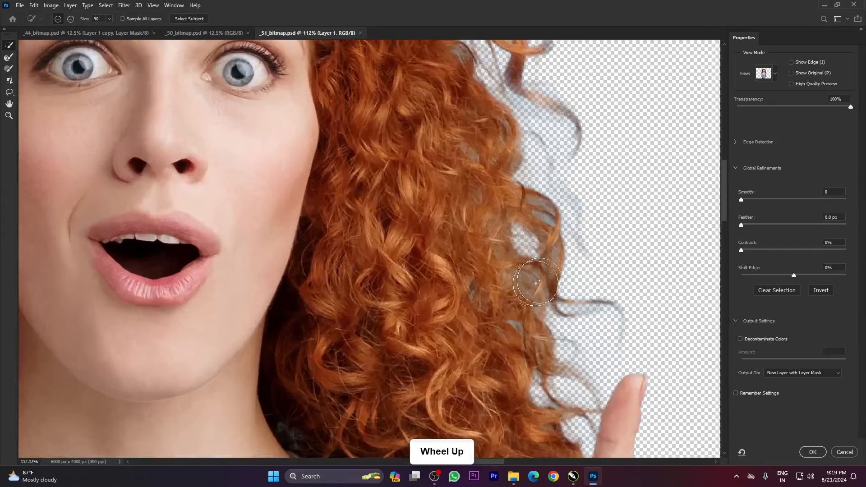
scroll(538, 234, "down", 6)
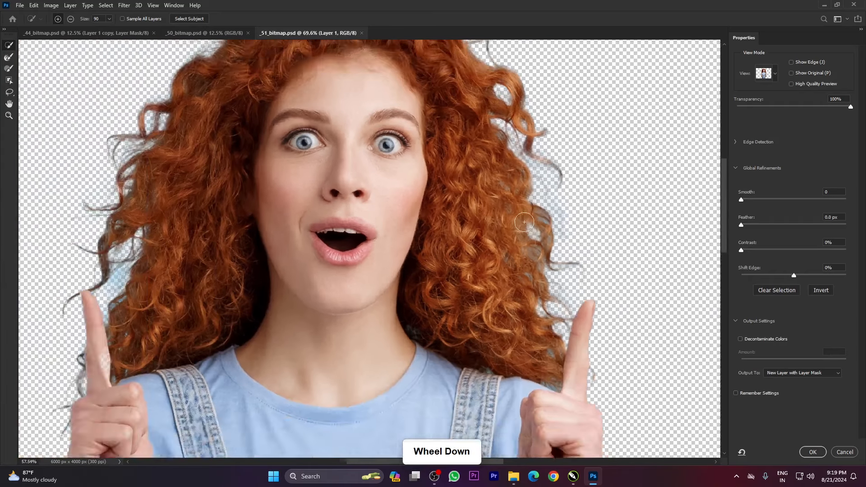
scroll(208, 284, "up", 4)
scroll(209, 284, "up", 2)
scroll(376, 233, "down", 6)
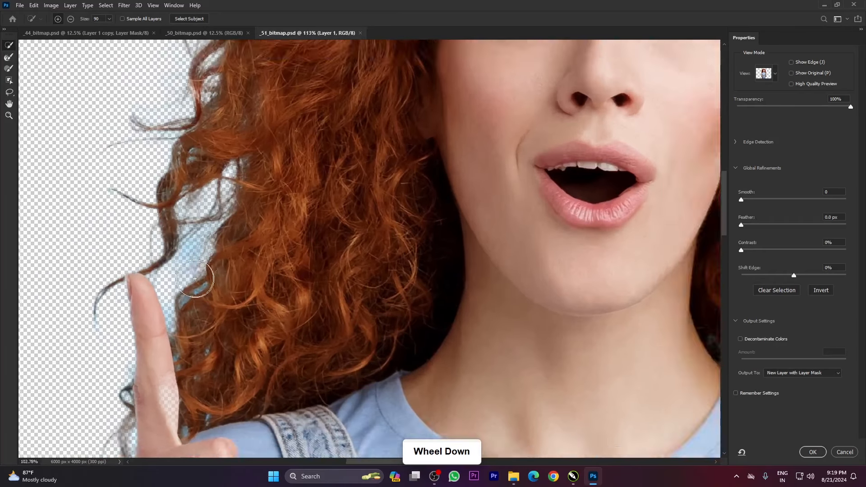
scroll(376, 233, "up", 2)
scroll(376, 233, "down", 5)
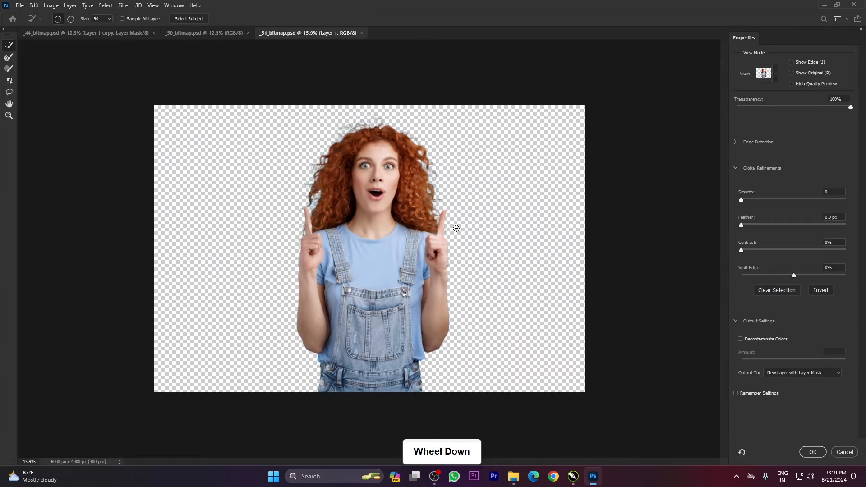
scroll(477, 197, "up", 5)
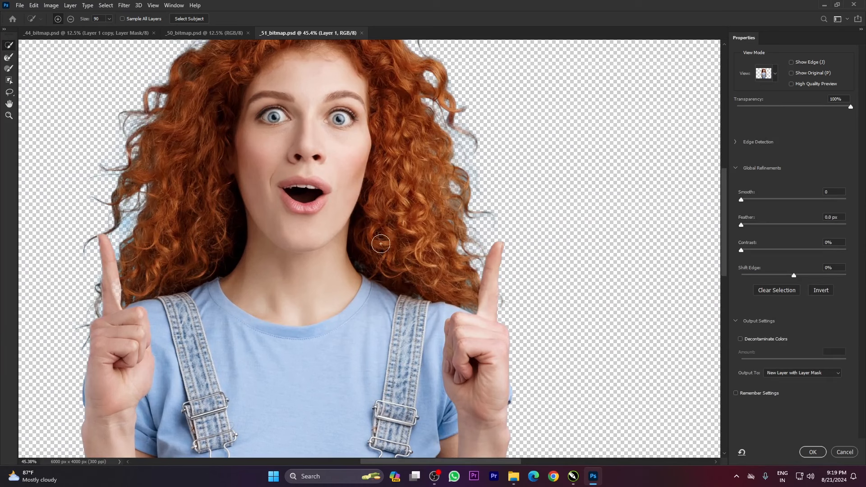
scroll(486, 219, "down", 2)
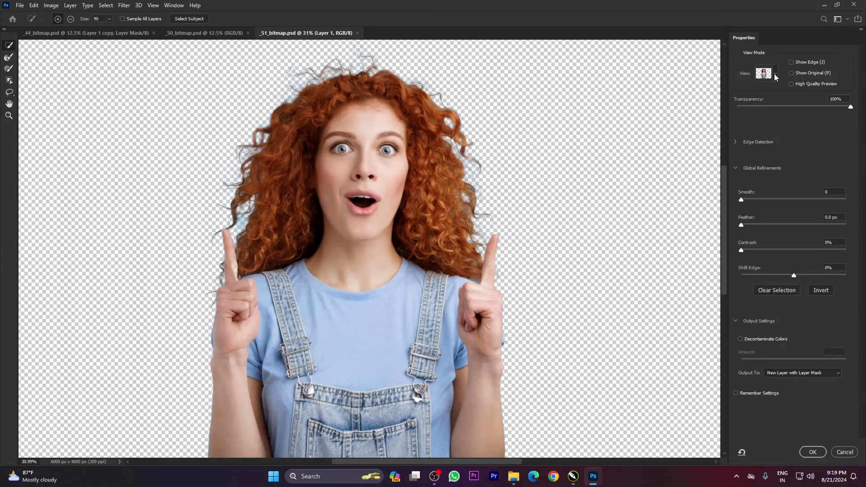
Step: Change the preview to the Overlay view so the masked areas show in red
left_click(776, 77)
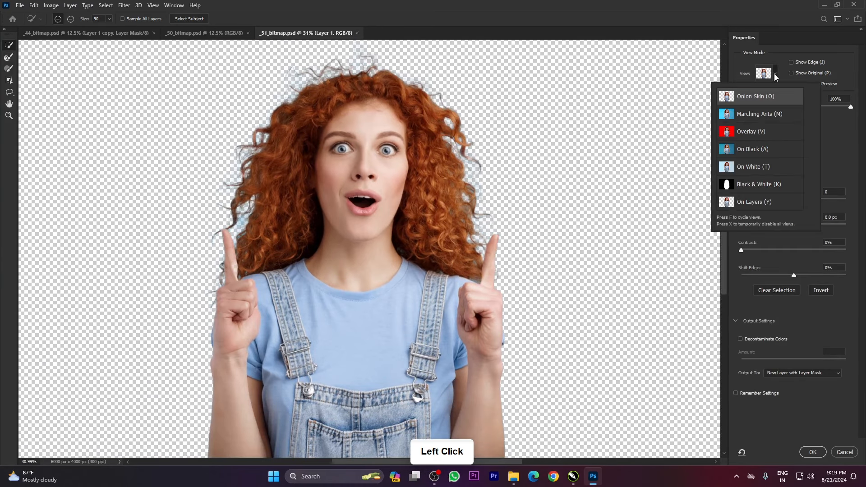
left_click(751, 131)
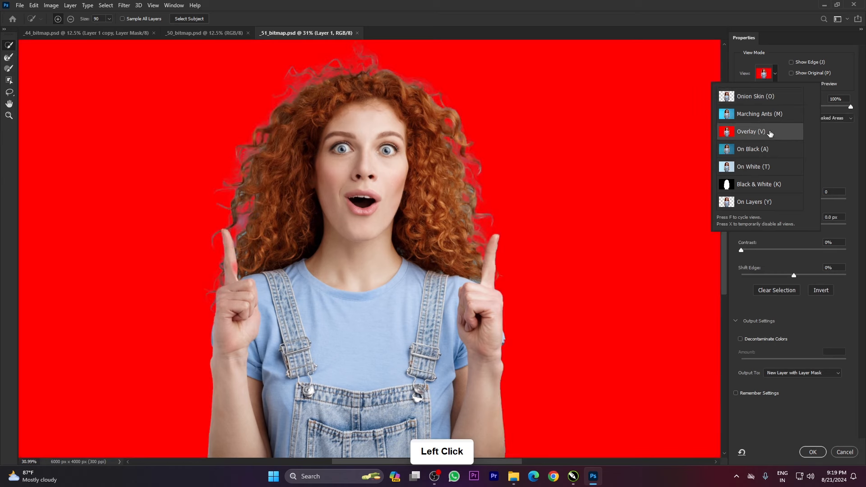
left_click(833, 154)
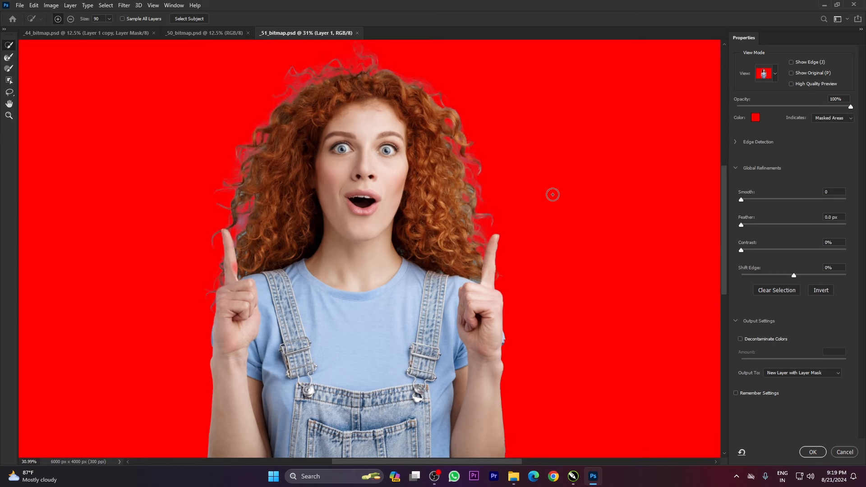
Step: Inspect the curls and raised fingers on both sides against the red overlay for leftover background color
scroll(458, 179, "up", 1)
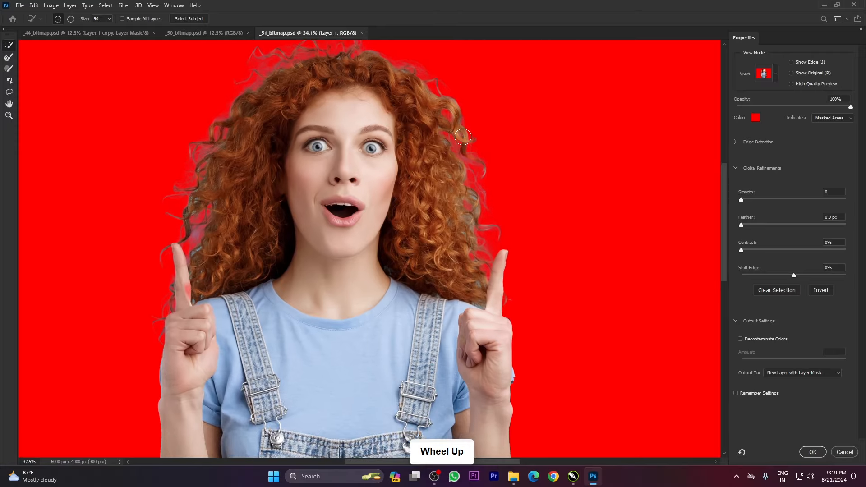
scroll(499, 267, "up", 1)
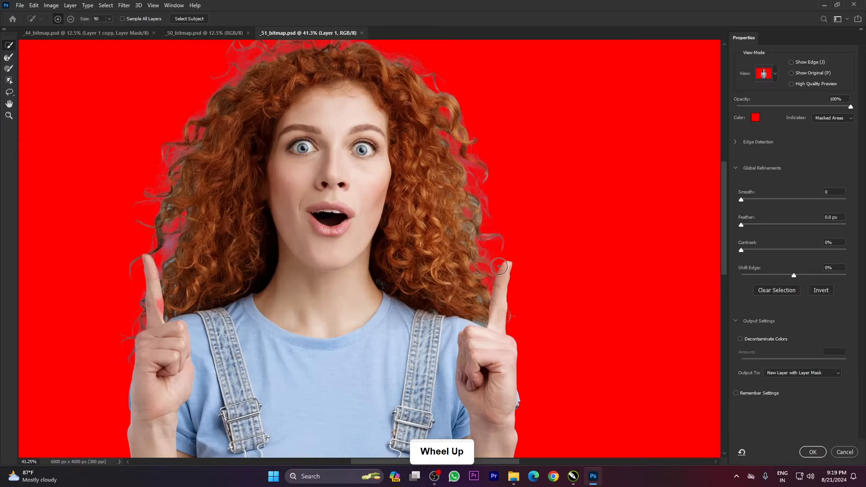
scroll(521, 341, "down", 1)
scroll(277, 262, "up", 1)
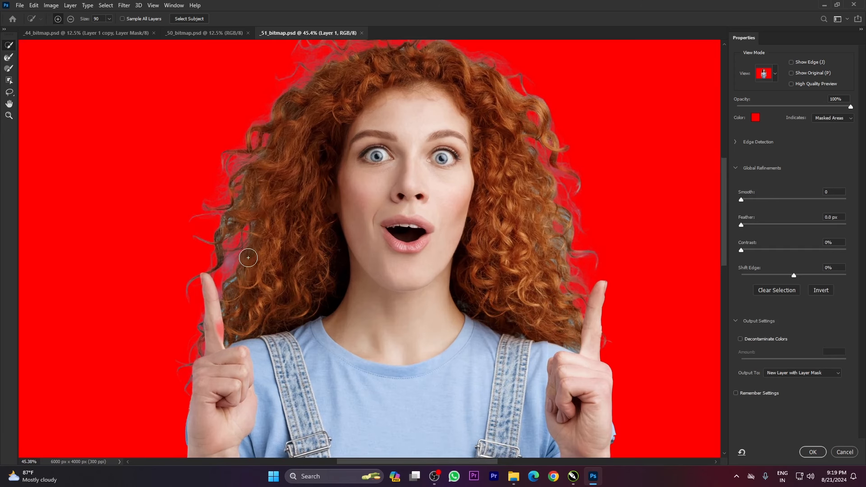
scroll(248, 260, "down", 2)
scroll(420, 226, "up", 1)
scroll(189, 246, "up", 3)
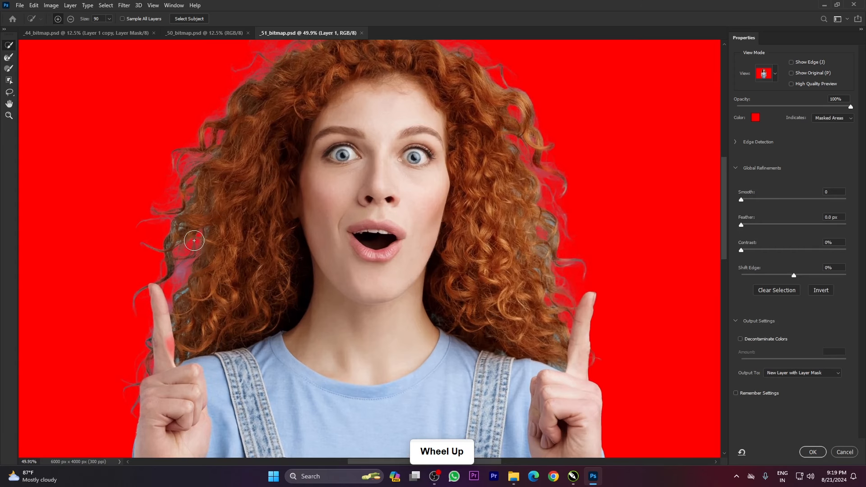
scroll(240, 178, "down", 5)
scroll(404, 212, "up", 6)
scroll(403, 212, "down", 3)
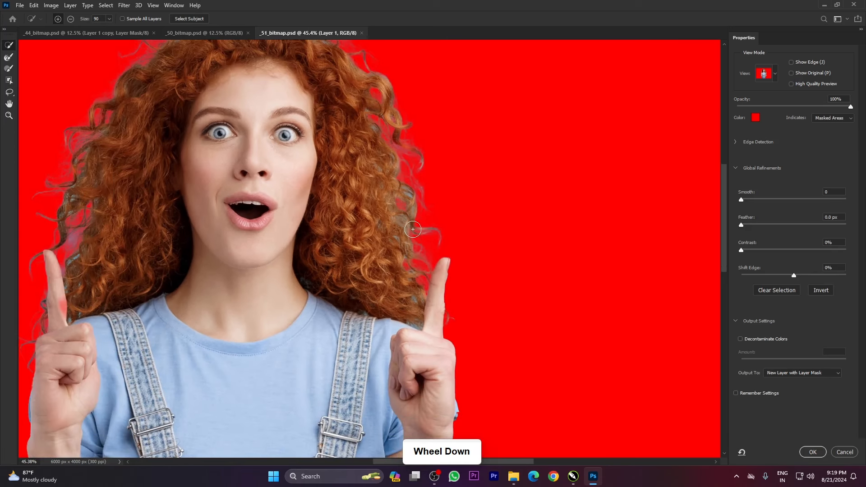
scroll(412, 228, "down", 2)
scroll(207, 248, "up", 2)
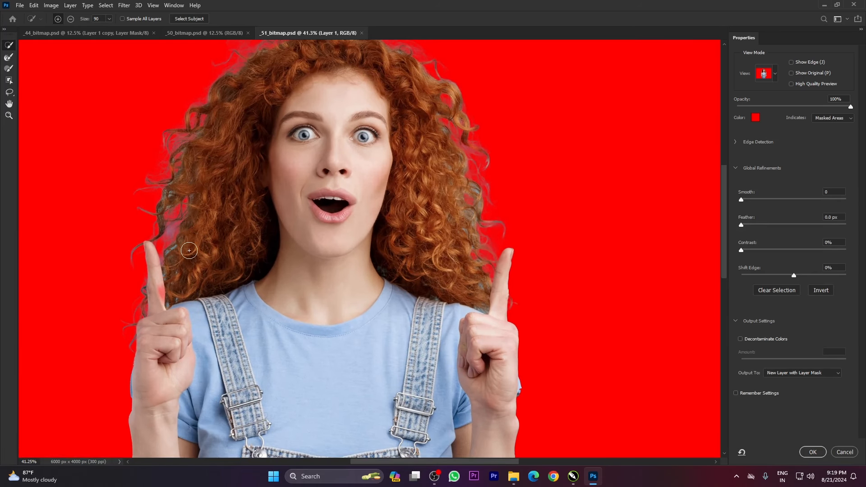
scroll(175, 268, "up", 1)
scroll(255, 333, "down", 1)
Step: Enable Decontaminate Colors at 100% and paint over leftover background in the curls near the raised finger with the Refine Edge Brush
left_click(740, 339)
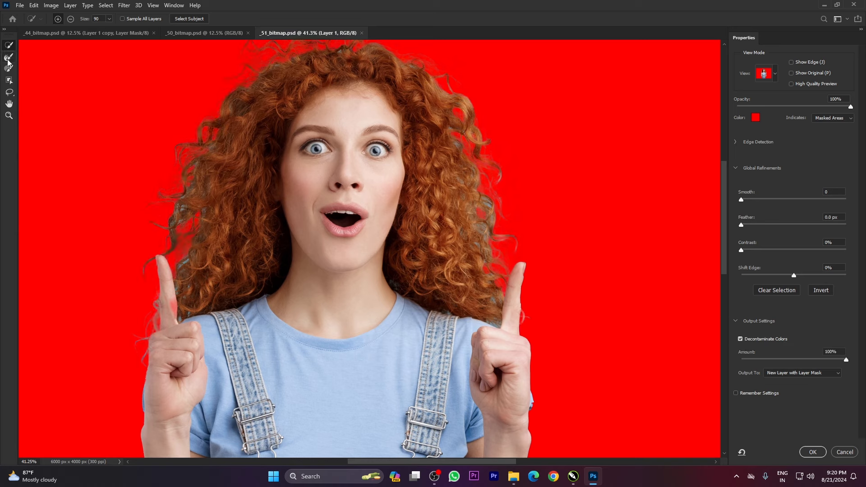
left_click(9, 57)
scroll(486, 232, "down", 1)
scroll(486, 233, "up", 5)
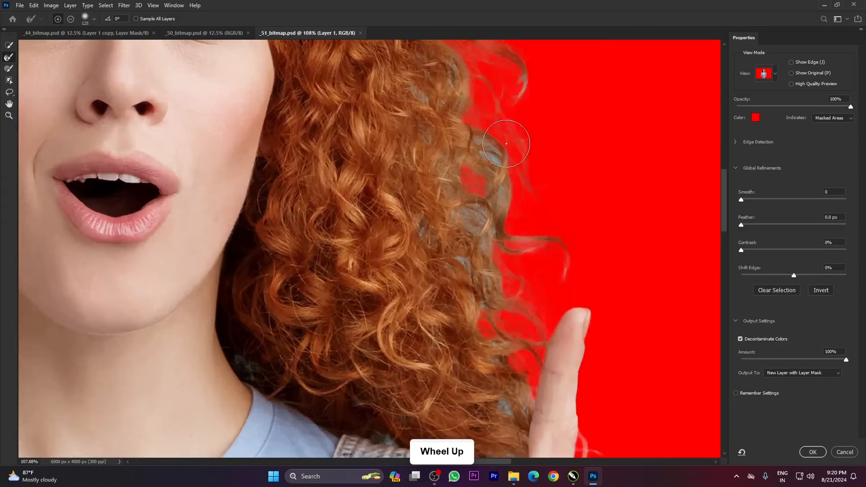
scroll(488, 169, "down", 3)
scroll(528, 172, "up", 4)
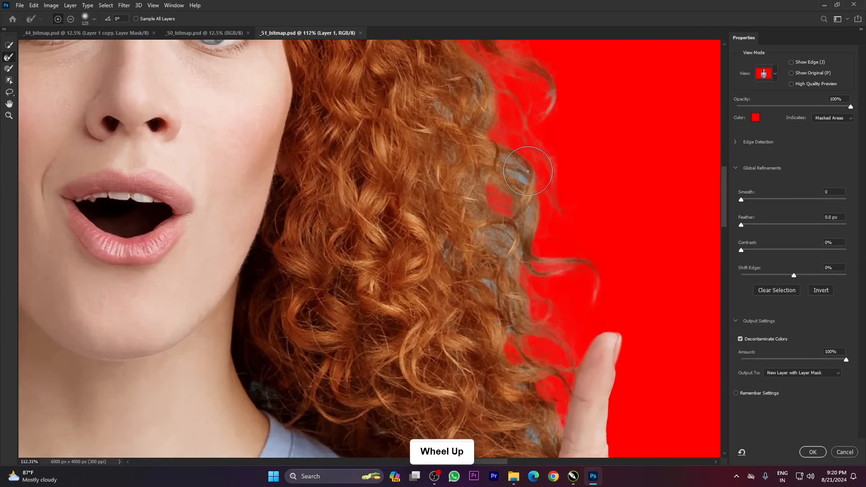
left_click(526, 178)
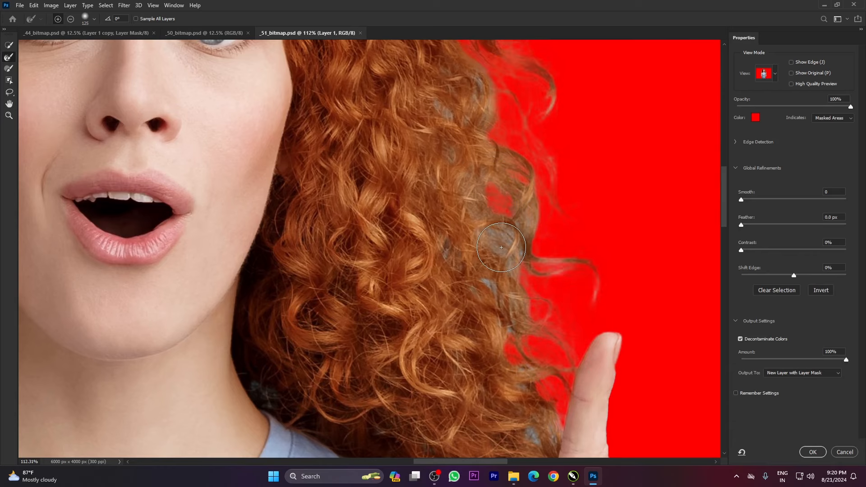
left_click(492, 236)
scroll(494, 253, "down", 2)
scroll(500, 345, "up", 2)
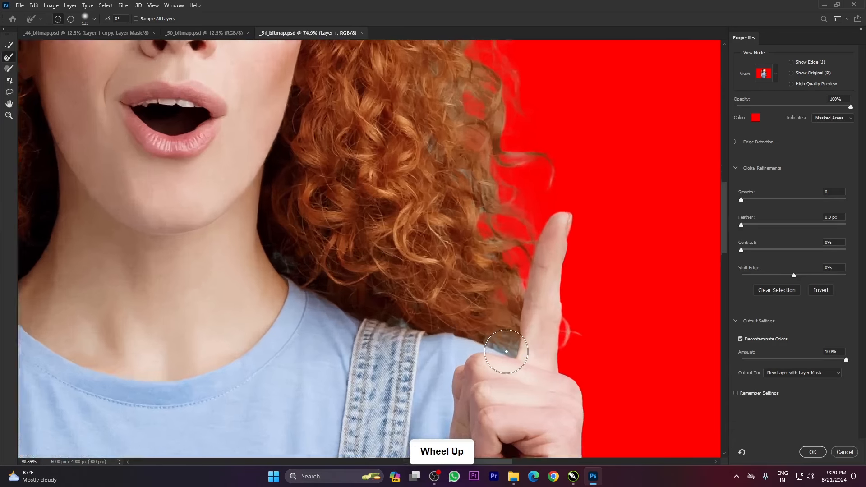
left_click(506, 351)
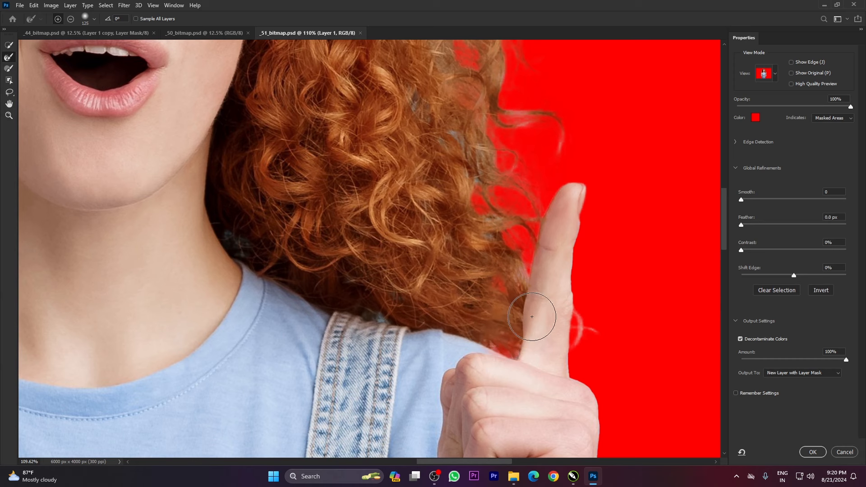
scroll(467, 220, "up", 5)
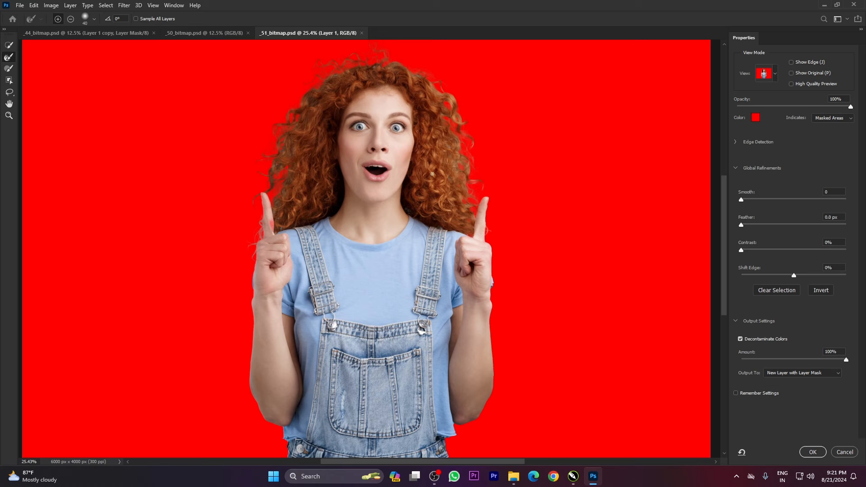
scroll(466, 180, "up", 2)
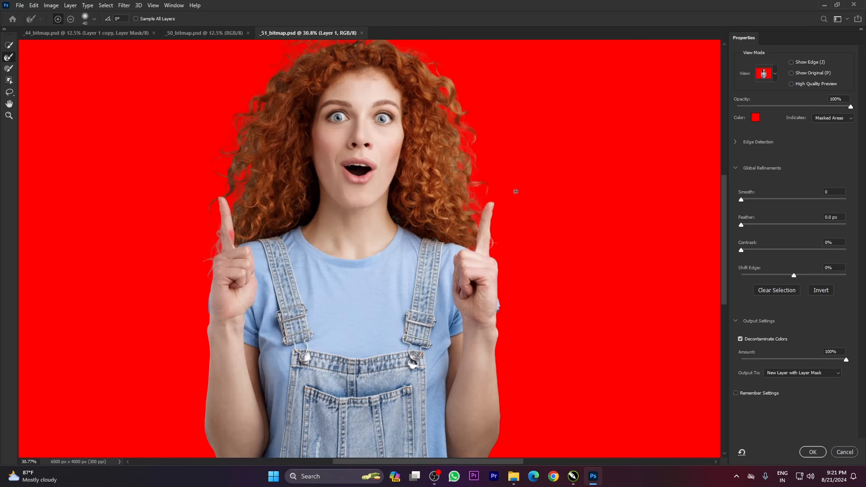
scroll(516, 192, "down", 5)
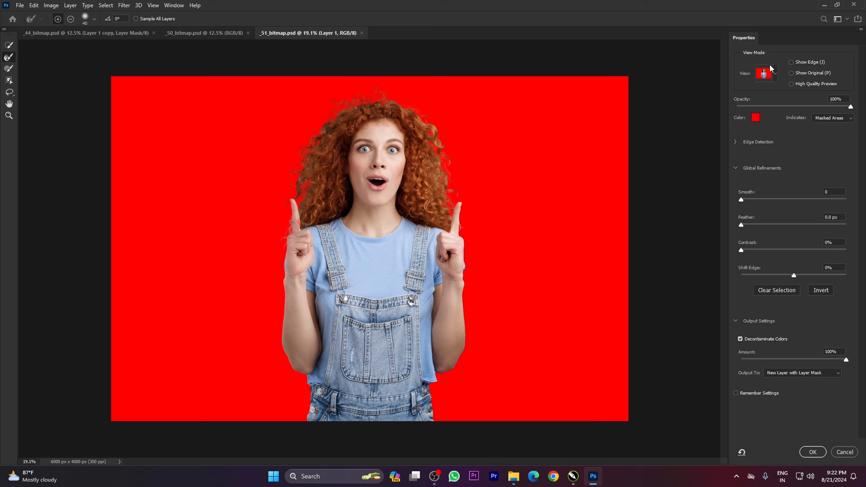
Step: Return the preview to Onion Skin and output the refined cutout to a new layer with a layer mask
left_click(776, 70)
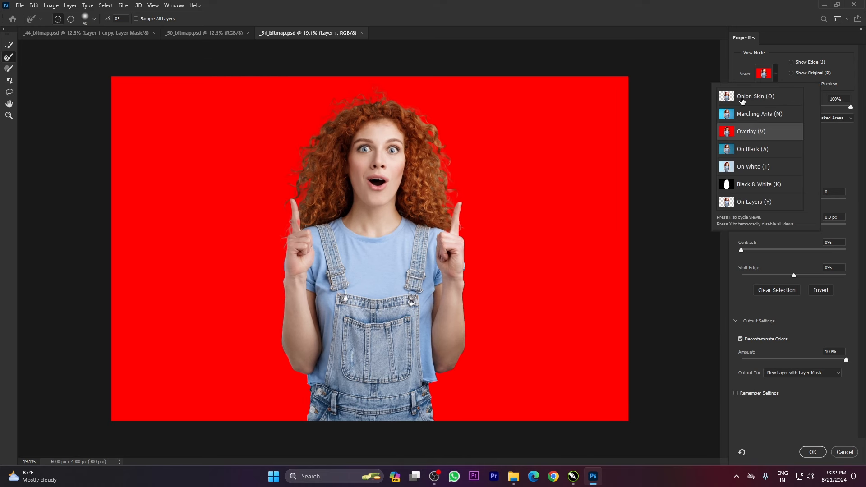
left_click(782, 98)
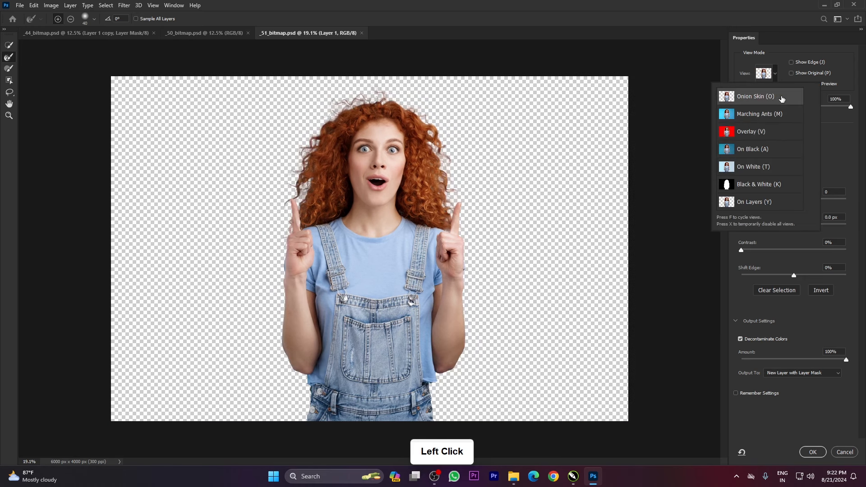
scroll(463, 144, "up", 1)
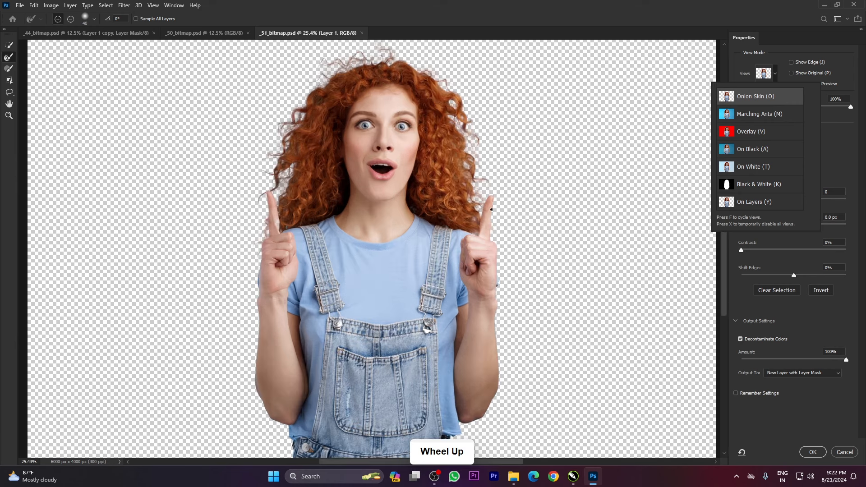
scroll(491, 209, "down", 1)
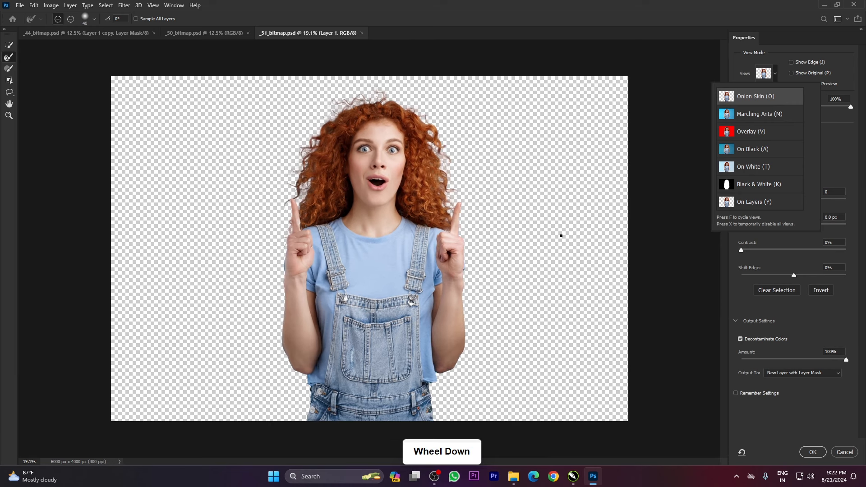
left_click(812, 453)
key("ctrl+0")
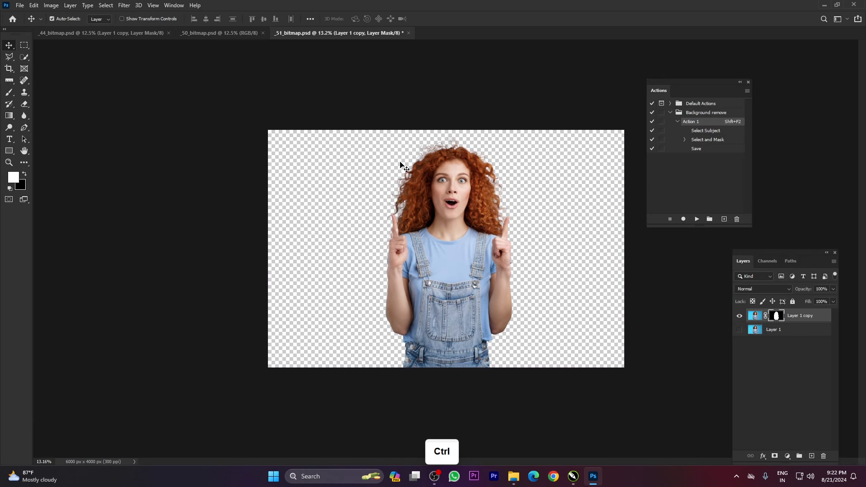
Step: Switch to CorelDRAW and select the red-haired woman's photo on the blue background
left_click(573, 476)
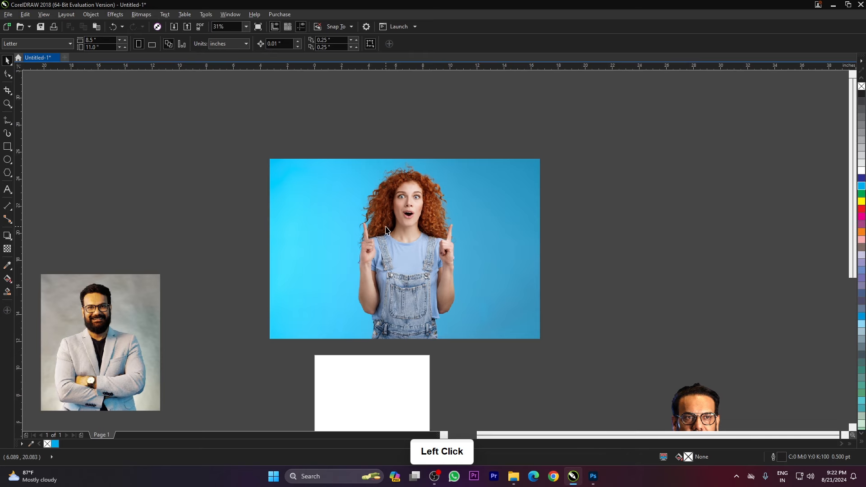
left_click(445, 272)
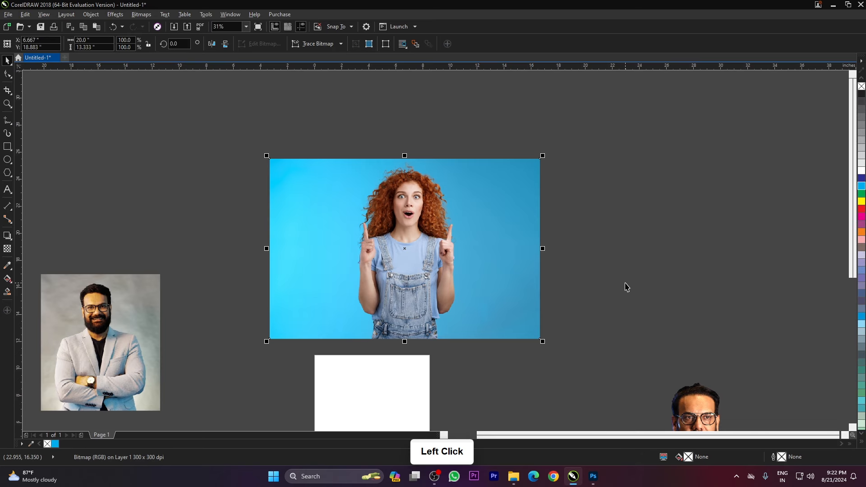
Step: Switch to Photoshop, check the woman's masked cutout and save the document
left_click(594, 476)
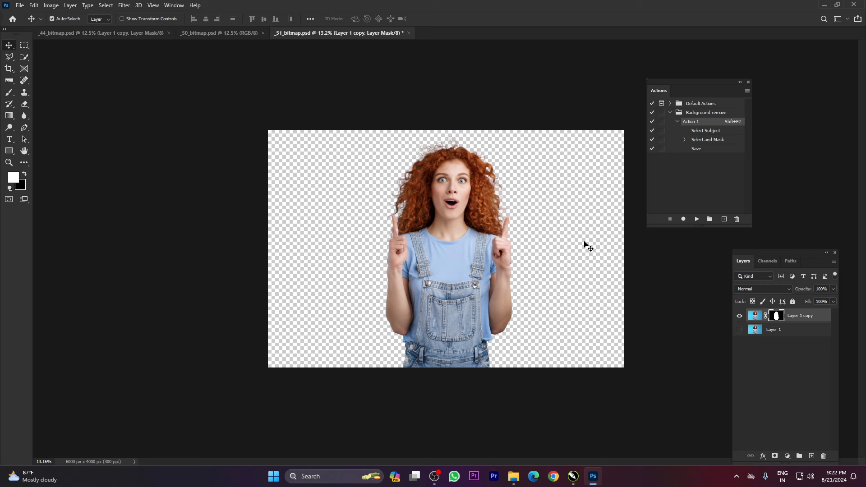
scroll(501, 239, "up", 2)
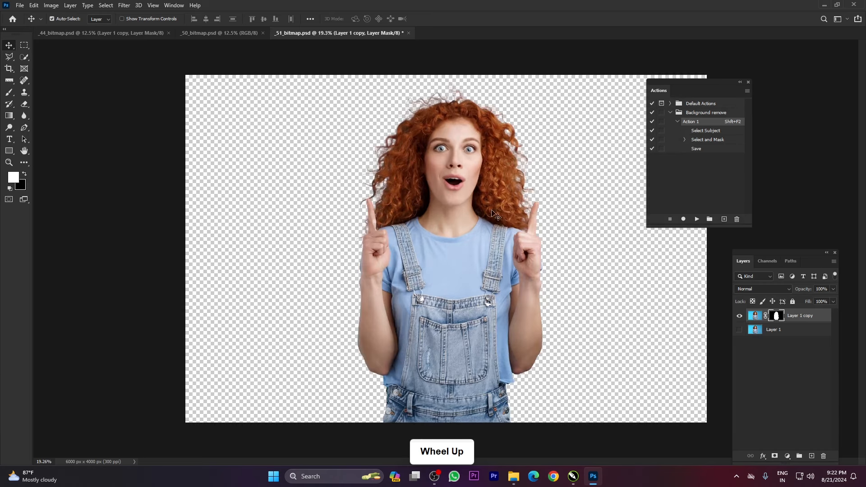
scroll(565, 199, "down", 2)
scroll(559, 180, "up", 1)
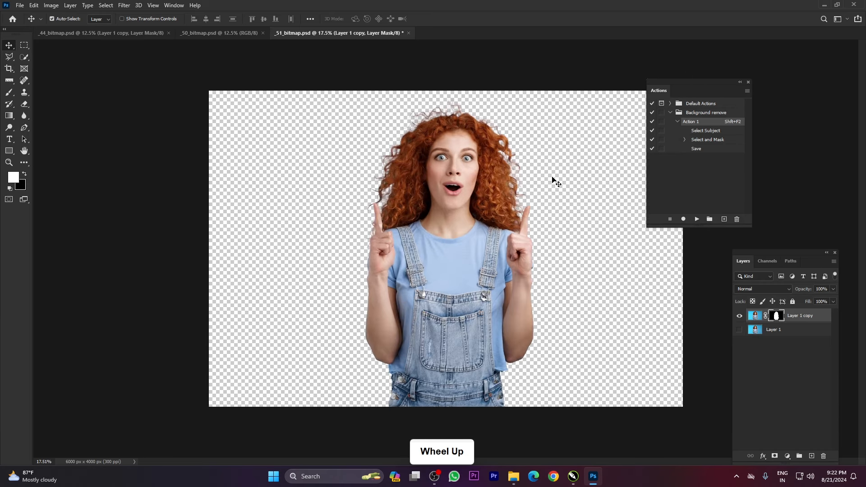
key("ctrl+s")
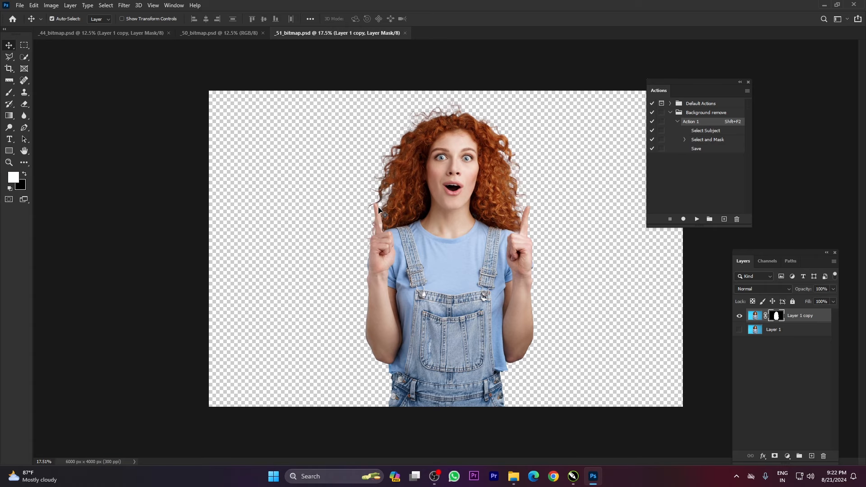
left_click(573, 476)
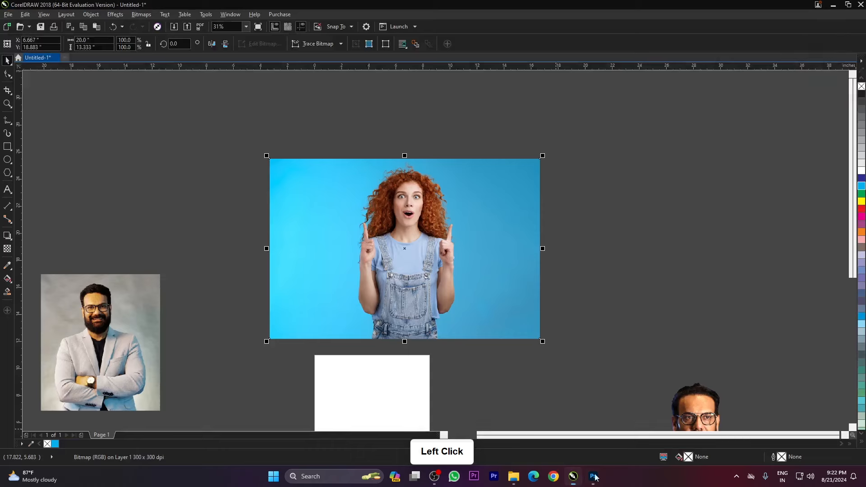
double_click(538, 278)
scroll(538, 278, "up", 1)
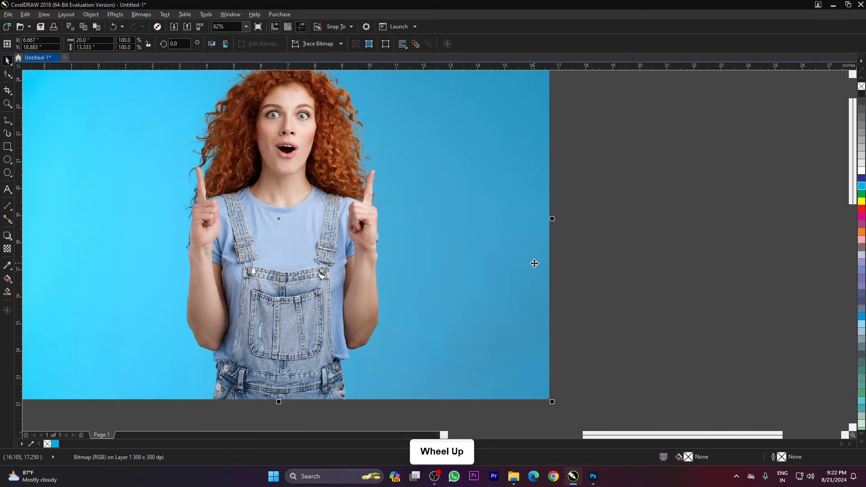
scroll(534, 265, "down", 1)
left_click(618, 295)
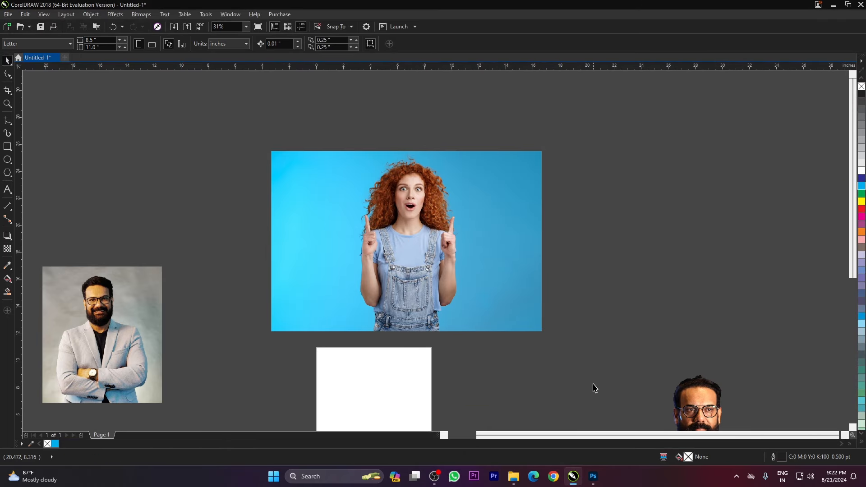
left_click(443, 271)
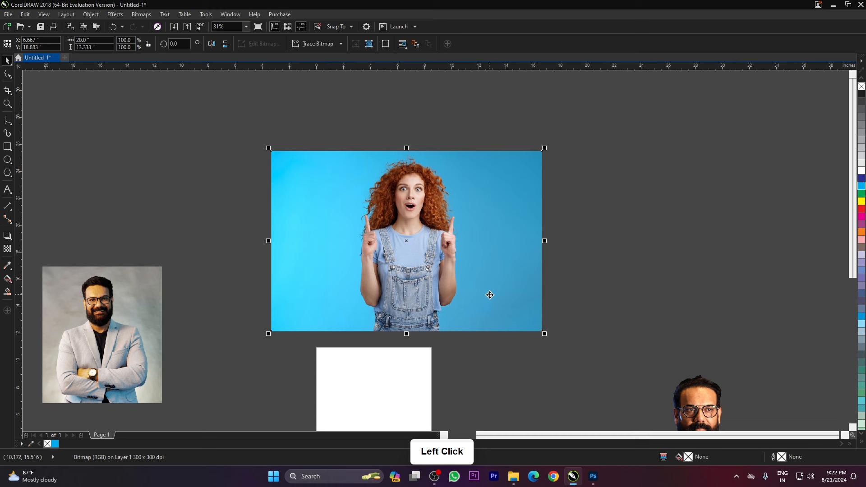
double_click(465, 290)
left_click(615, 305)
left_click(493, 300)
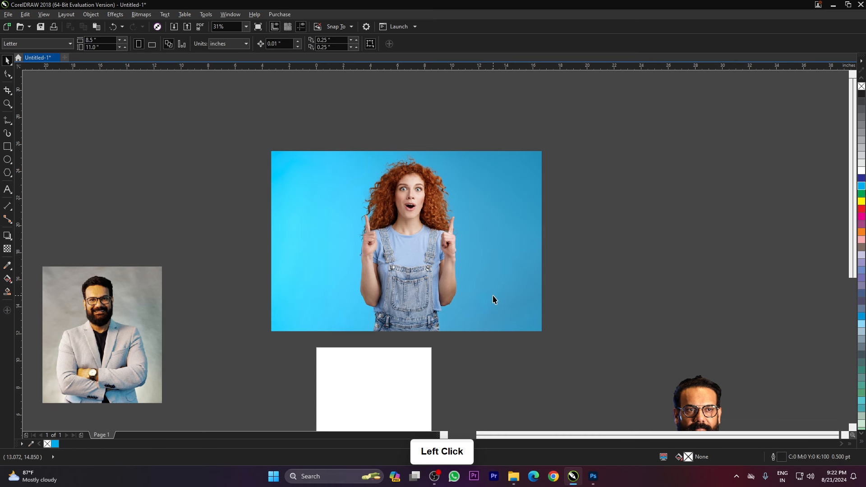
left_click(594, 477)
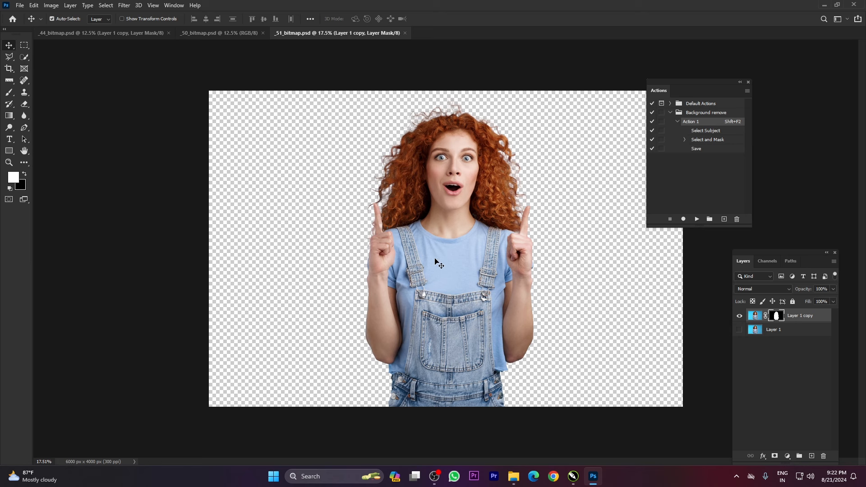
Step: Switch to CorelDRAW, select the red-haired woman's photo and replace it with the cutout saved in Photoshop
left_click(573, 476)
double_click(477, 271)
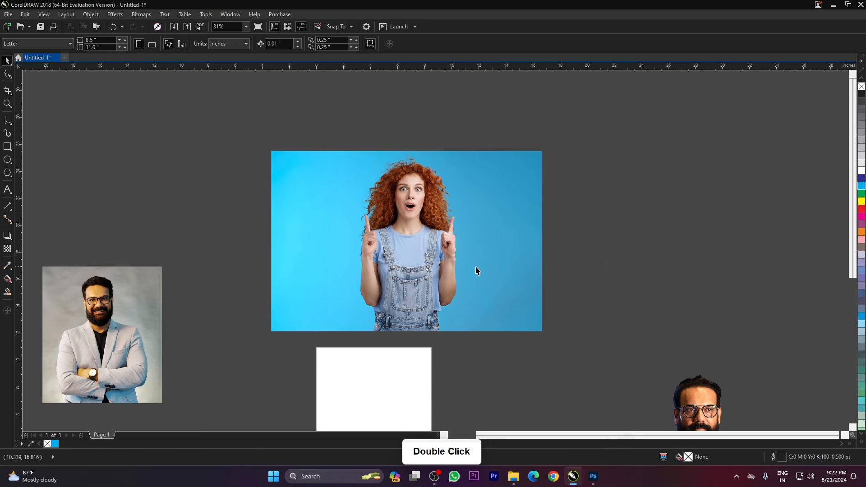
left_click(477, 269)
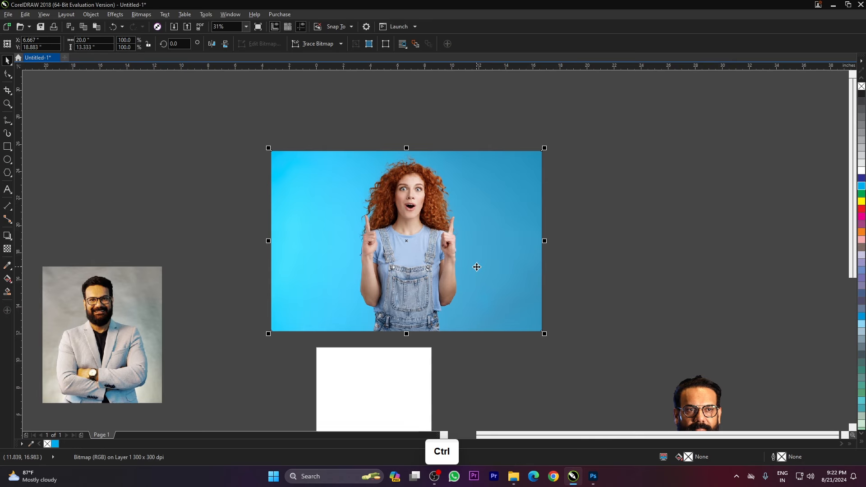
key("ctrl+2")
Step: Inspect the imported cutout's curls and raised fingers on both sides up close
scroll(386, 181, "up", 3)
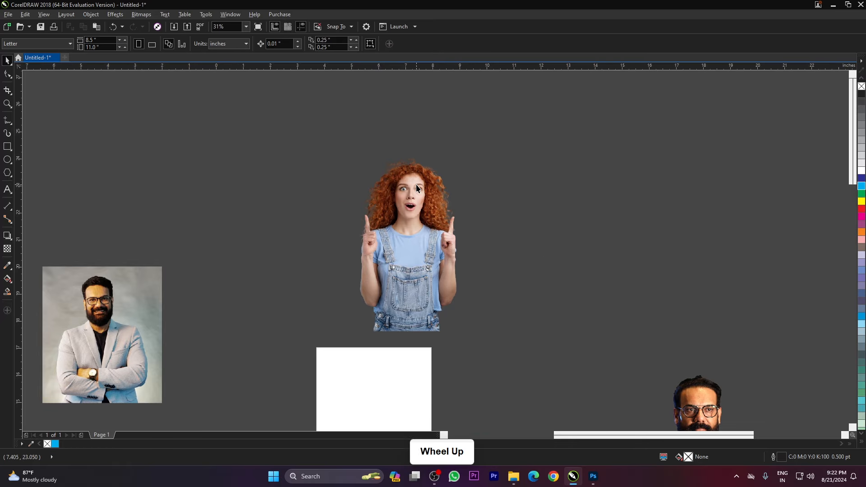
scroll(362, 199, "down", 1)
scroll(304, 246, "up", 2)
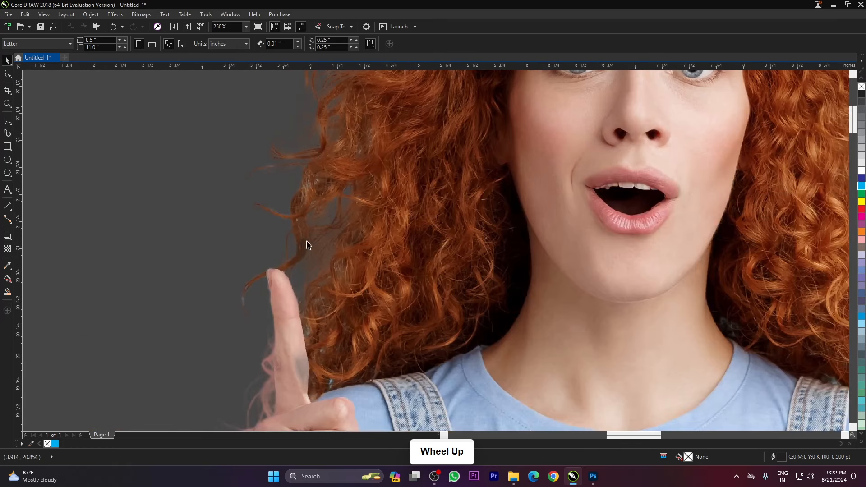
scroll(568, 211, "down", 3)
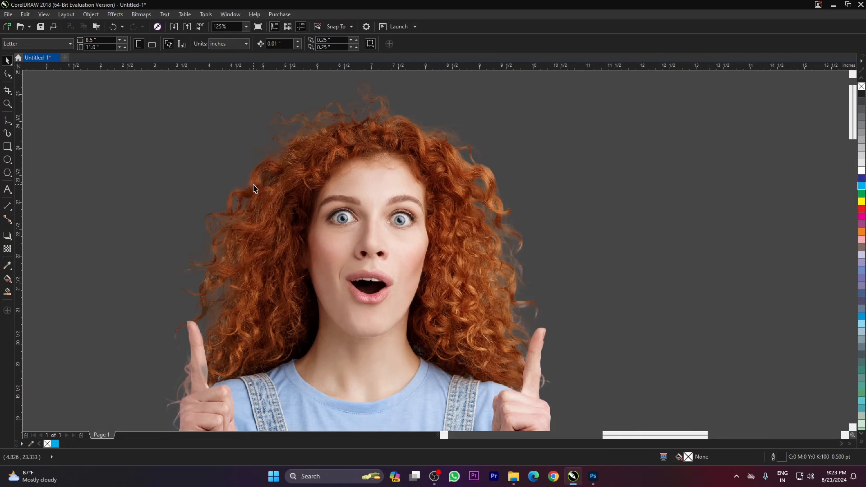
scroll(254, 188, "up", 2)
scroll(326, 126, "down", 2)
scroll(428, 150, "up", 3)
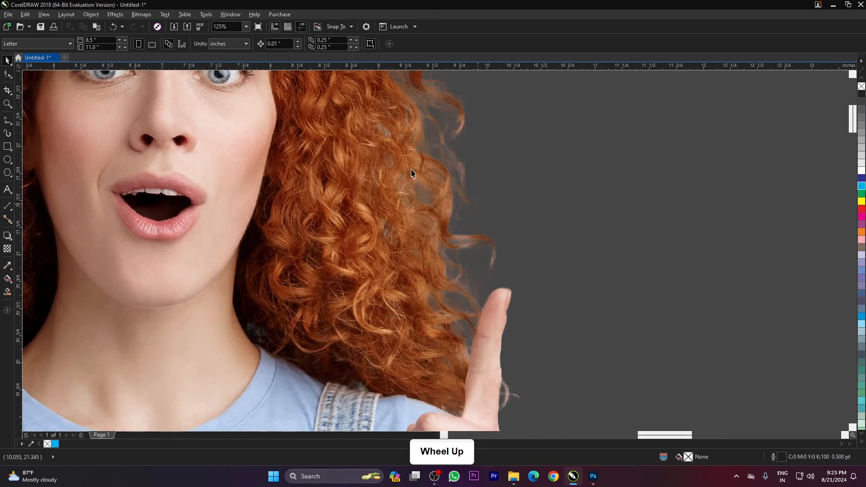
scroll(451, 203, "down", 3)
Step: Create a page-sized rectangle with a red fill and place the woman's cutout in front of it
left_click(400, 218)
scroll(411, 221, "down", 2)
left_click(423, 230)
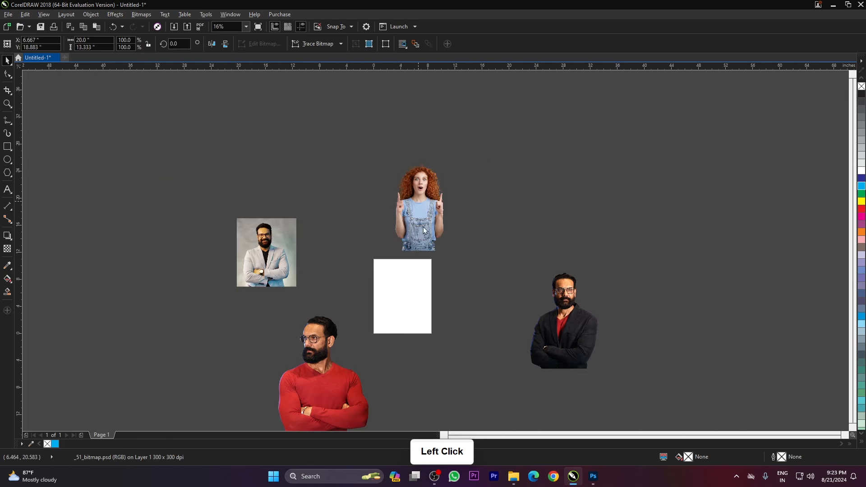
left_click_drag(423, 230, 525, 298)
scroll(411, 316, "up", 2)
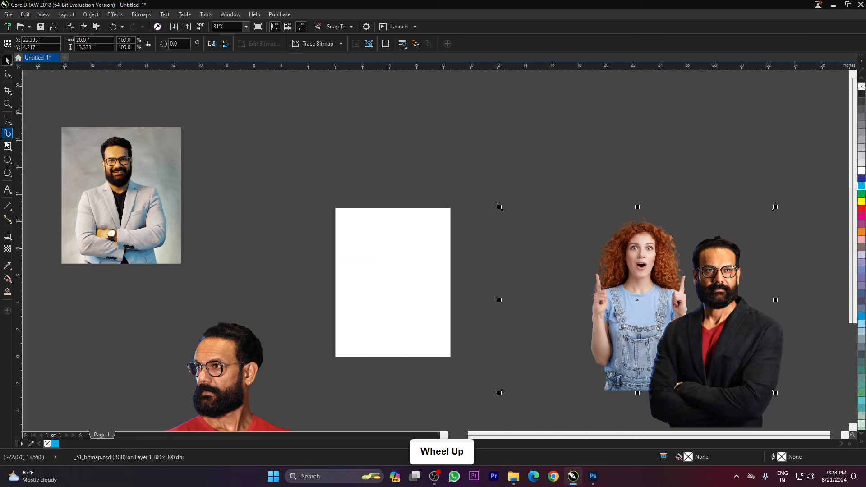
double_click(7, 146)
left_click(7, 60)
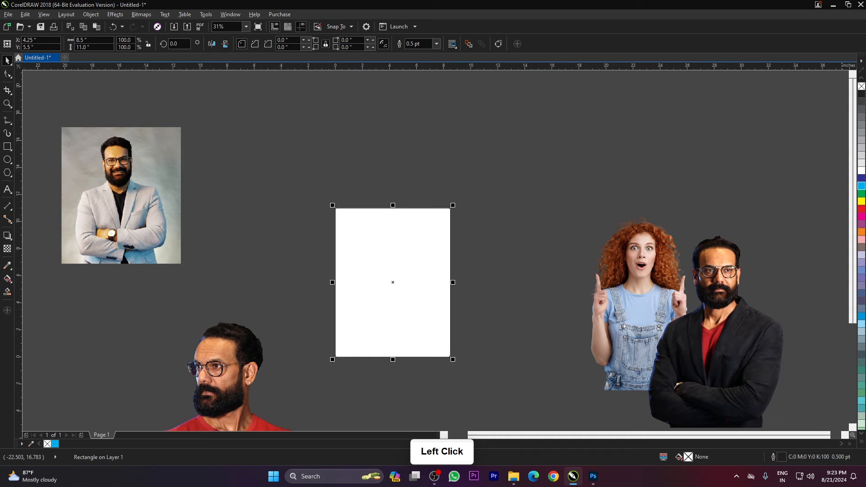
left_click(862, 212)
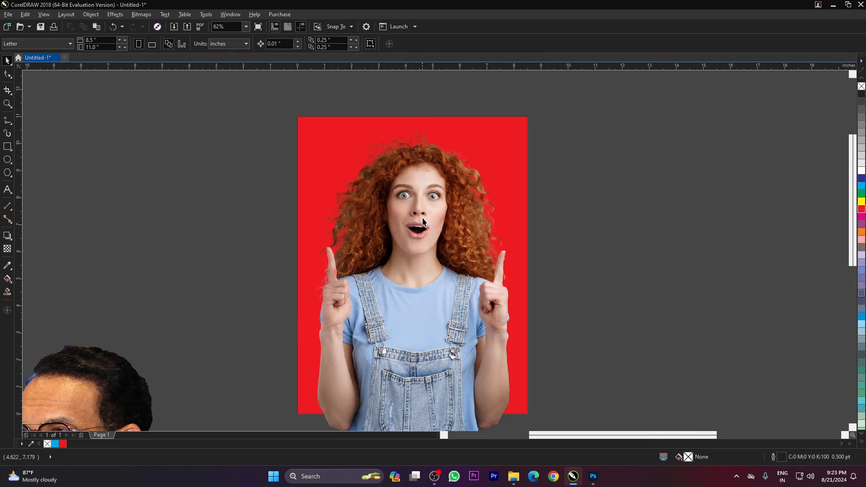
Step: Examine the hair edges and raised fingers of the woman's cutout against the red background
scroll(418, 180, "up", 3)
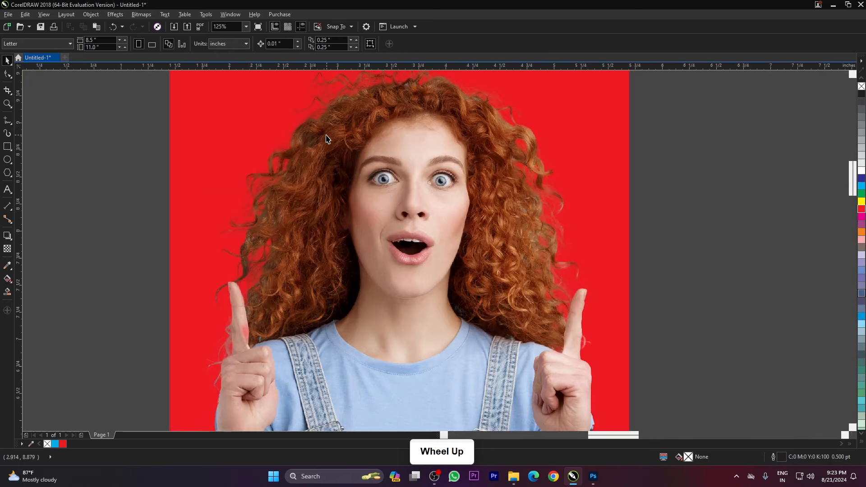
scroll(327, 139, "up", 1)
scroll(353, 212, "down", 3)
scroll(354, 212, "up", 1)
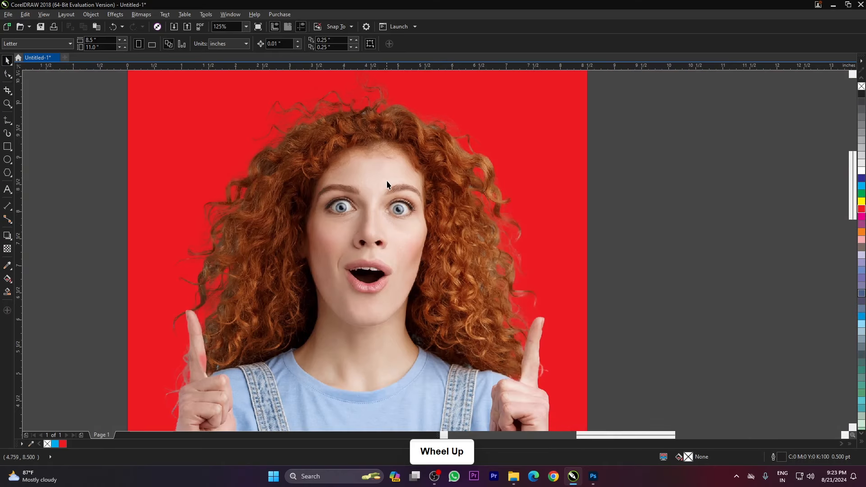
scroll(387, 185, "down", 5)
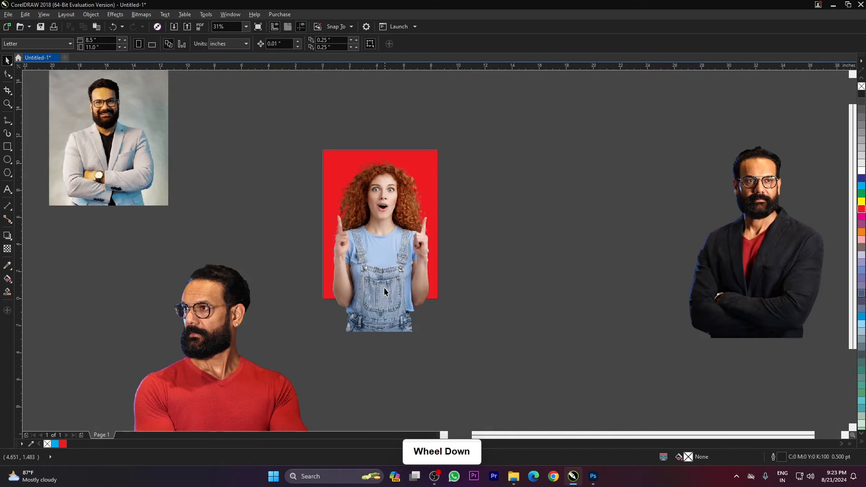
scroll(389, 234, "up", 2)
left_click(407, 291)
scroll(407, 259, "down", 2)
scroll(401, 220, "up", 1)
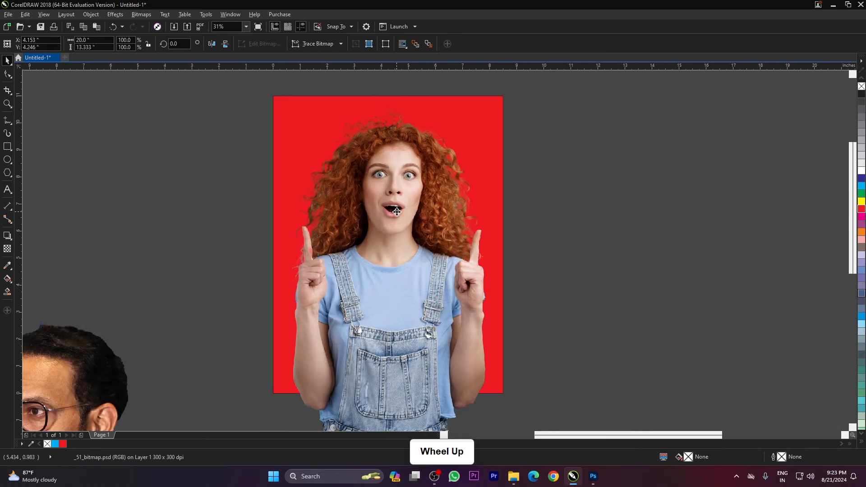
scroll(460, 215, "up", 1)
scroll(459, 215, "down", 1)
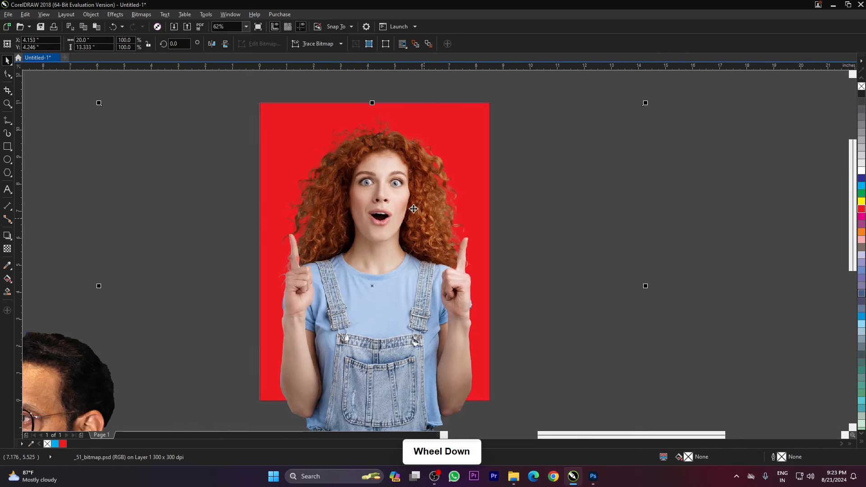
left_click(565, 203)
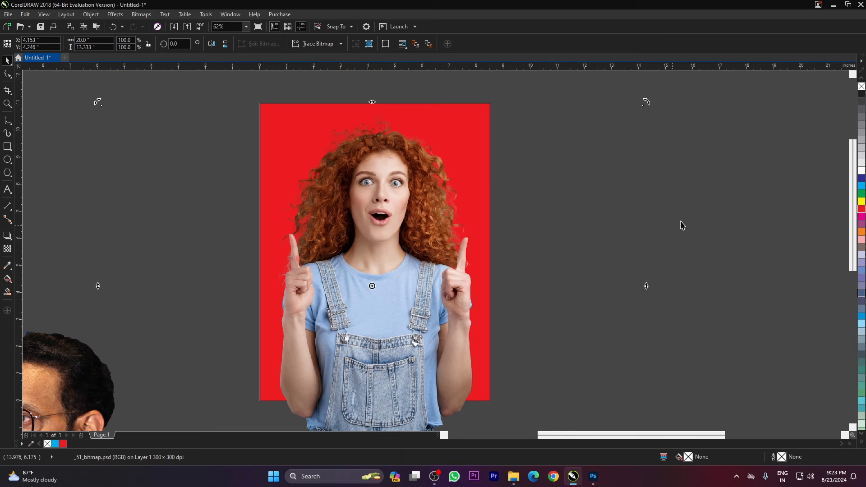
left_click(499, 232)
scroll(375, 261, "down", 2)
scroll(376, 262, "up", 2)
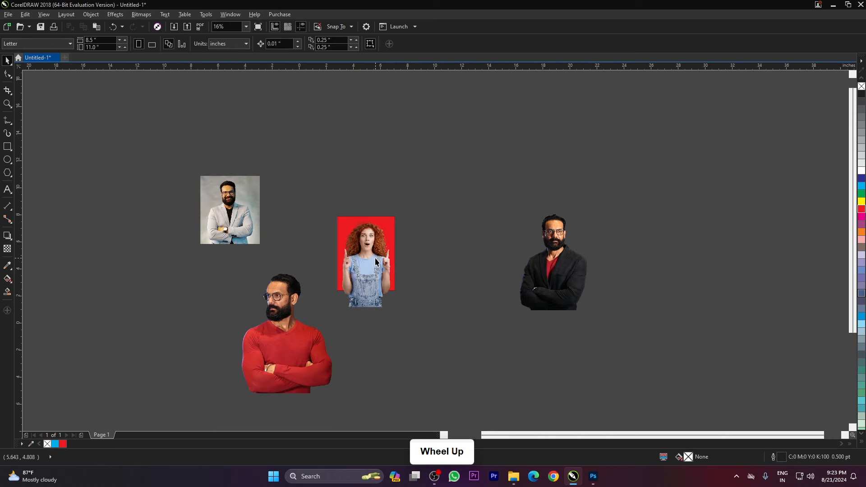
left_click(486, 252)
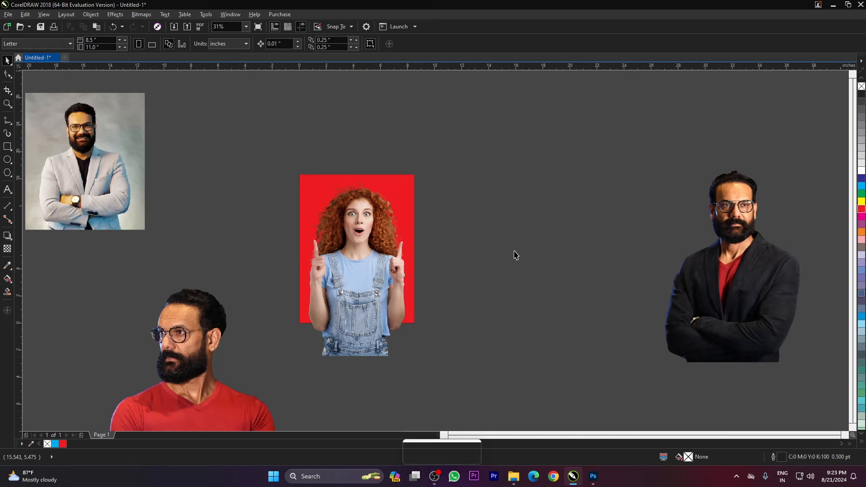
scroll(519, 253, "down", 2)
scroll(326, 209, "up", 2)
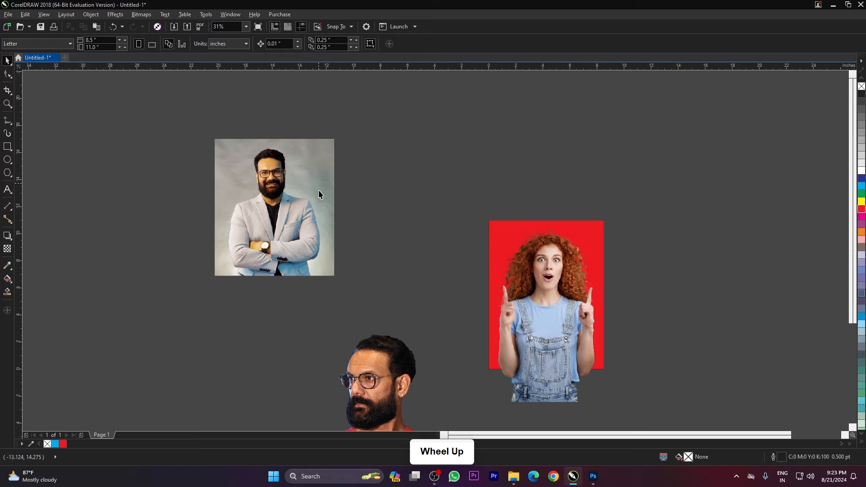
left_click(302, 182)
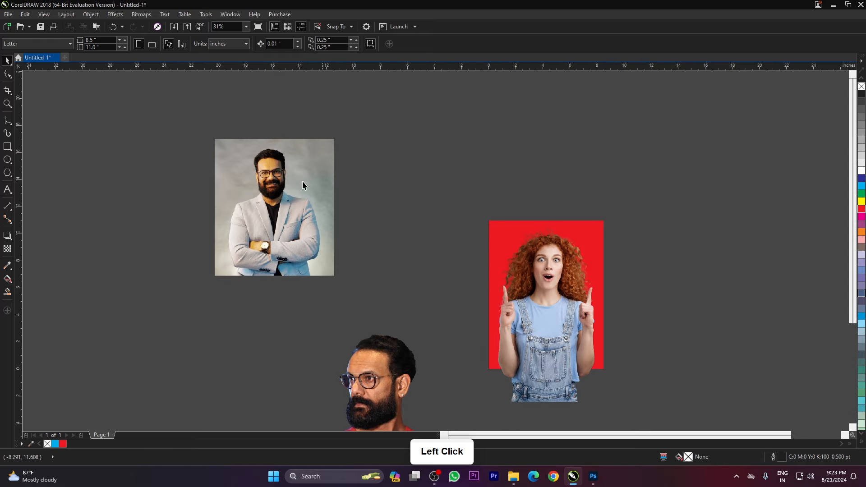
left_click(141, 14)
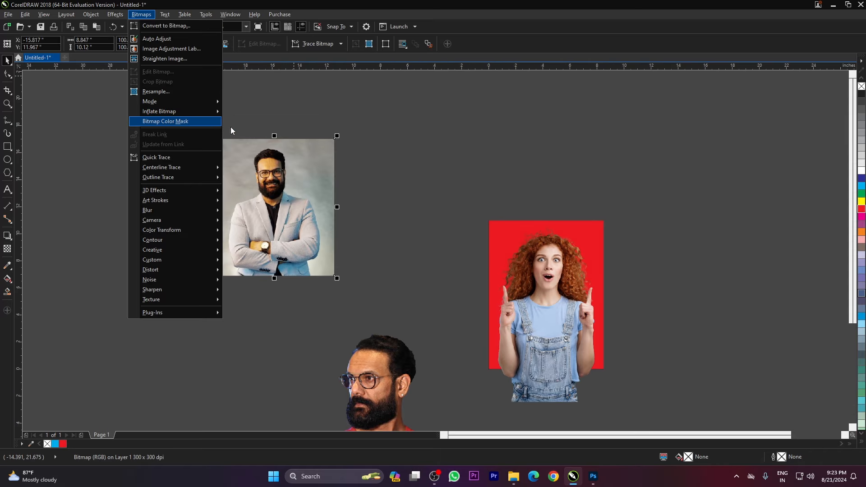
left_click(430, 145)
scroll(435, 211, "up", 2)
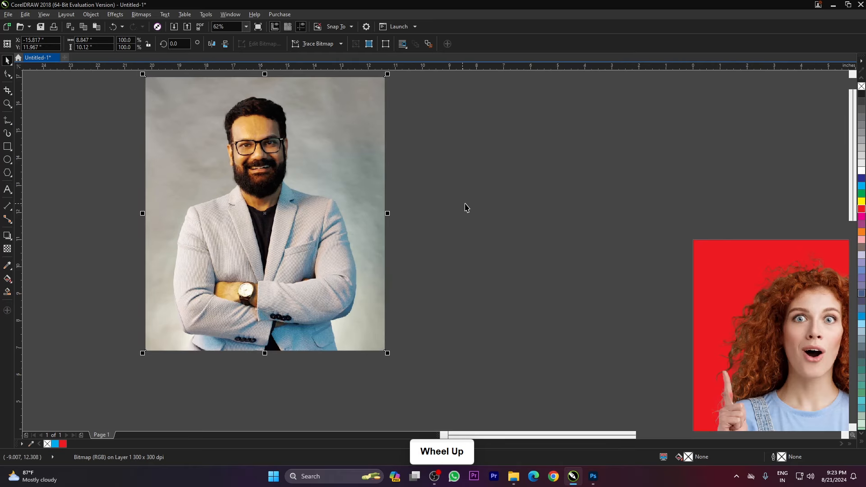
left_click(390, 230)
Step: Examine the jacket of the man in the gray-background photo and the sleeve edge of the red-sweater cutout
scroll(199, 307, "up", 2)
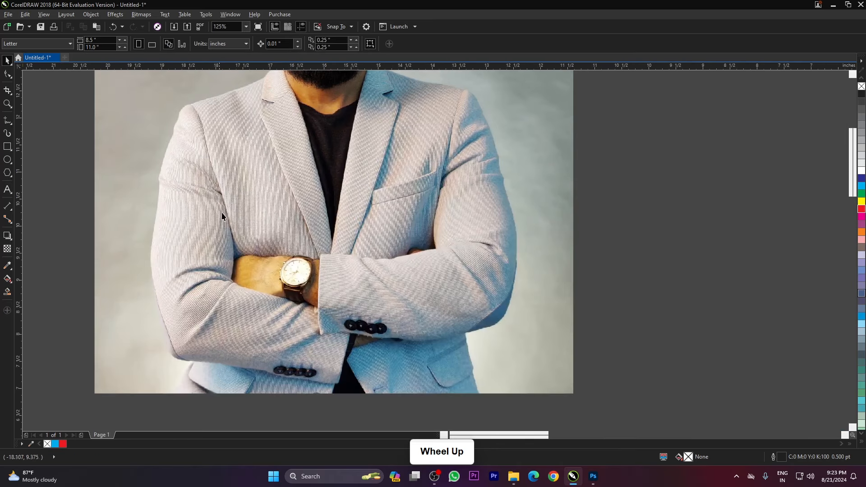
scroll(346, 309, "down", 6)
scroll(346, 309, "up", 6)
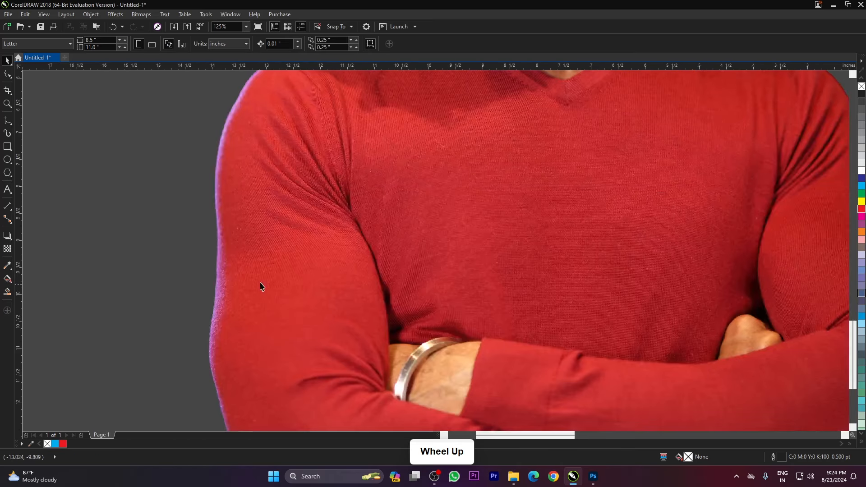
scroll(261, 286, "down", 3)
scroll(244, 286, "up", 3)
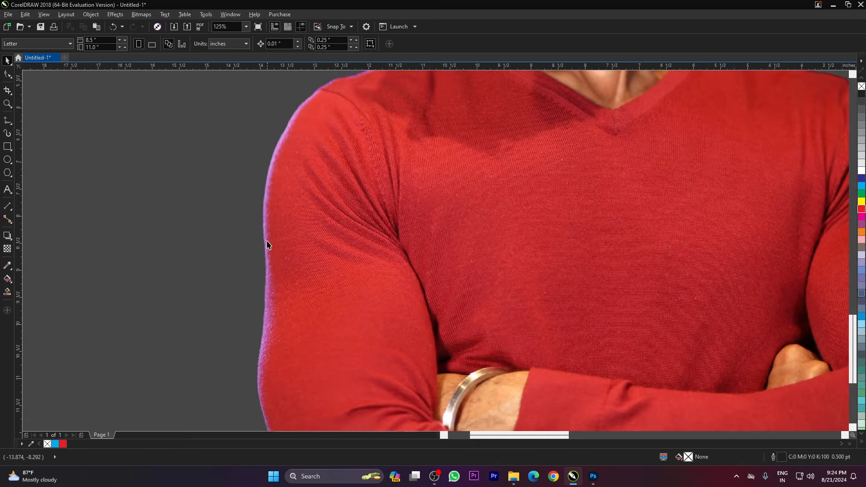
Step: Examine the red-sweater cutout's edges and the woman's hair and fingers against the red background
scroll(286, 201, "down", 3)
scroll(271, 224, "up", 4)
scroll(370, 194, "down", 5)
scroll(370, 194, "up", 4)
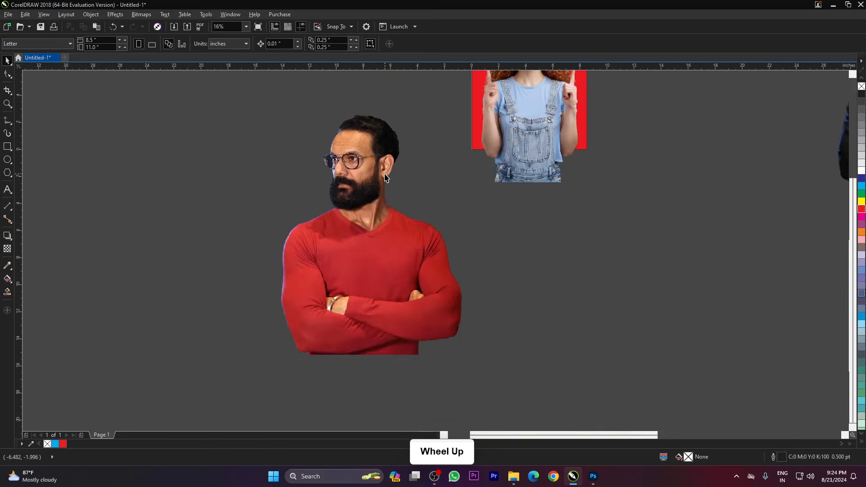
scroll(393, 193, "down", 3)
scroll(449, 171, "up", 2)
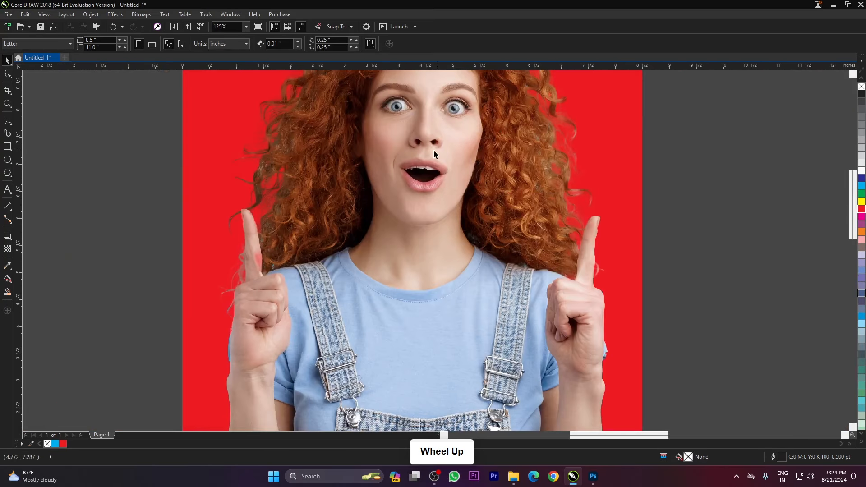
scroll(434, 150, "down", 1)
scroll(369, 206, "up", 1)
scroll(380, 209, "up", 1)
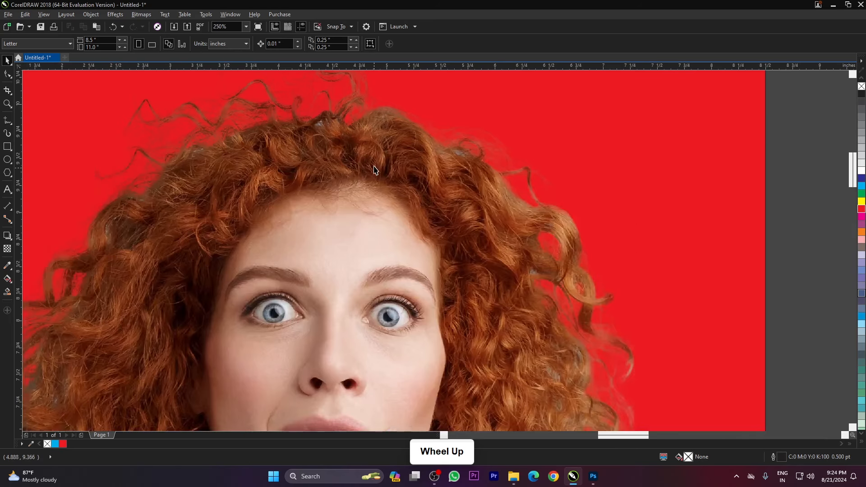
scroll(381, 209, "down", 4)
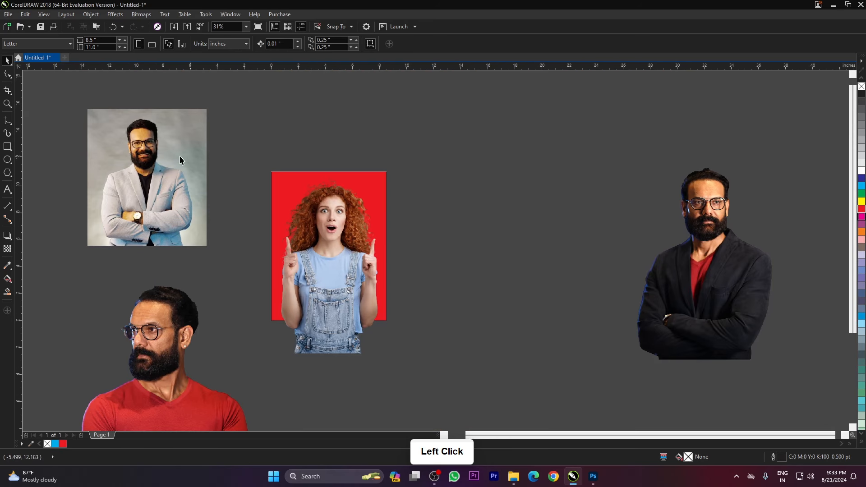
Step: Send the gray-background photo of the man to Photoshop for editing, view it there, and return to CorelDRAW
left_click(157, 155)
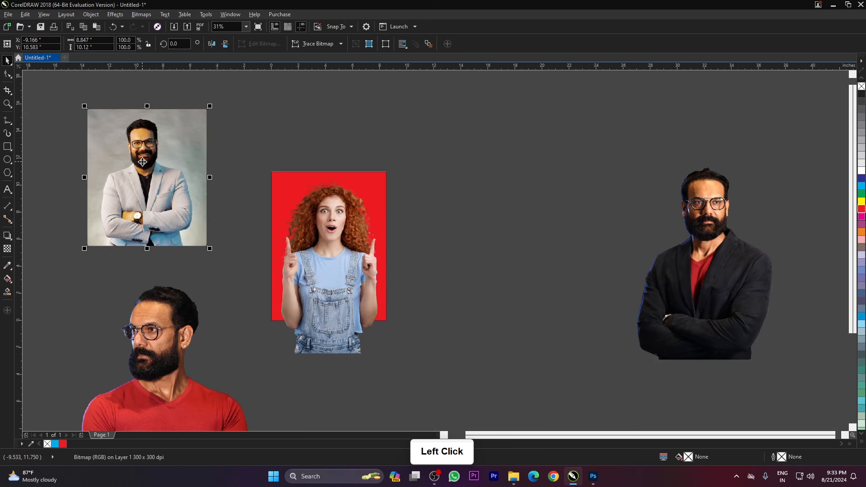
left_click(143, 161, "ctrl")
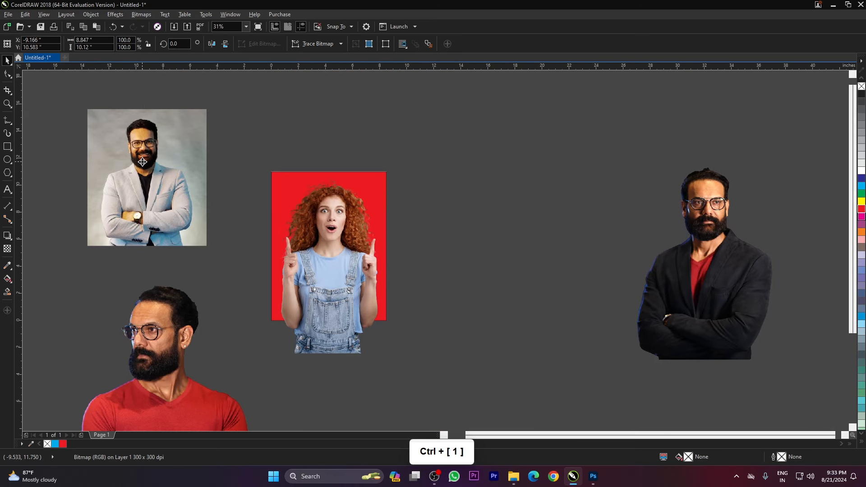
left_click(594, 476)
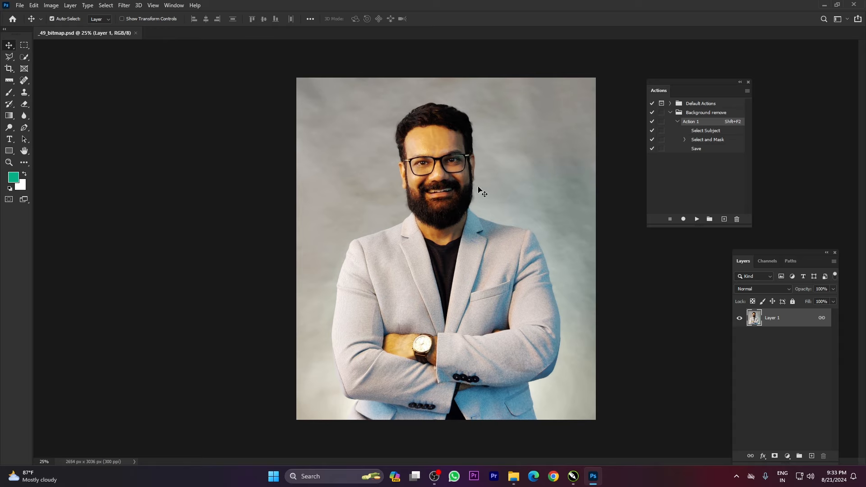
left_click(573, 476)
left_click(183, 191)
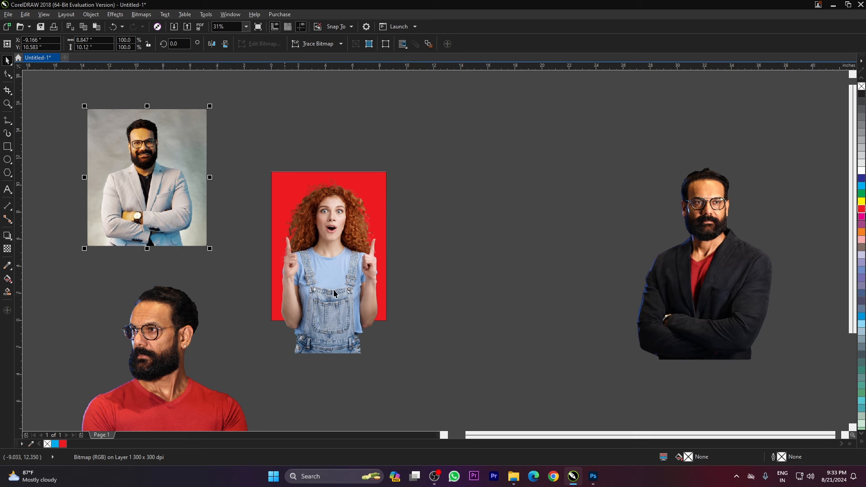
left_click(594, 477)
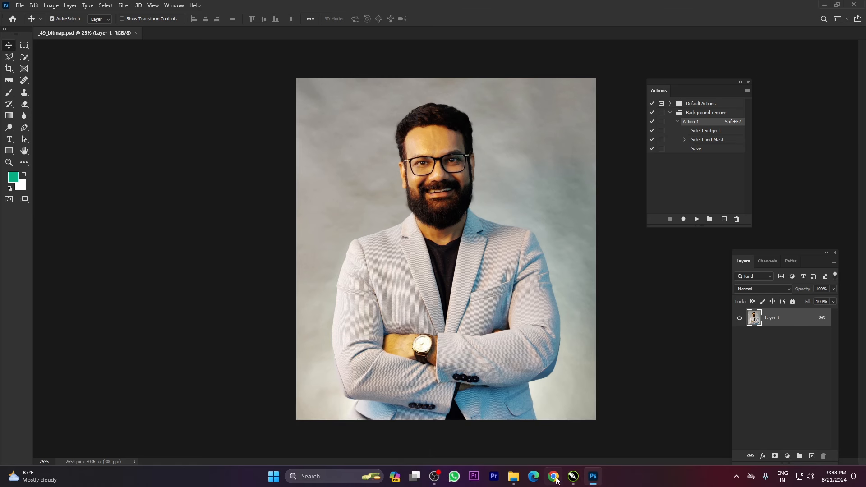
left_click(573, 476)
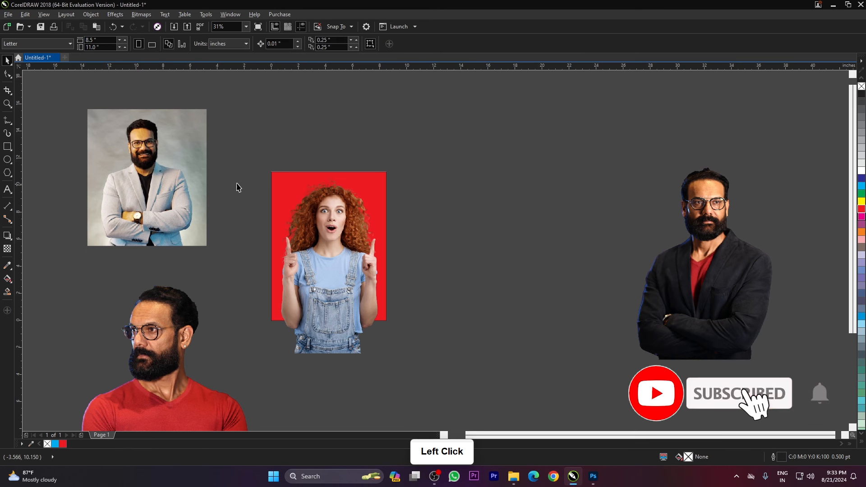
scroll(258, 211, "down", 2)
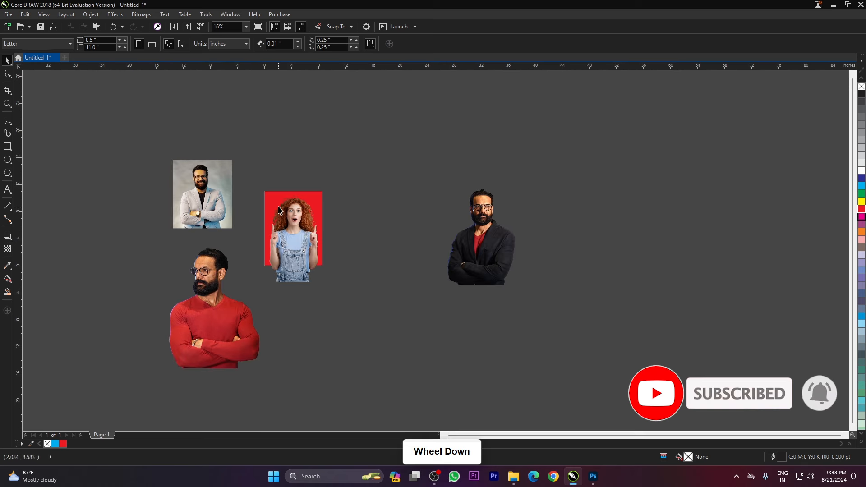
scroll(278, 210, "up", 2)
left_click(394, 176)
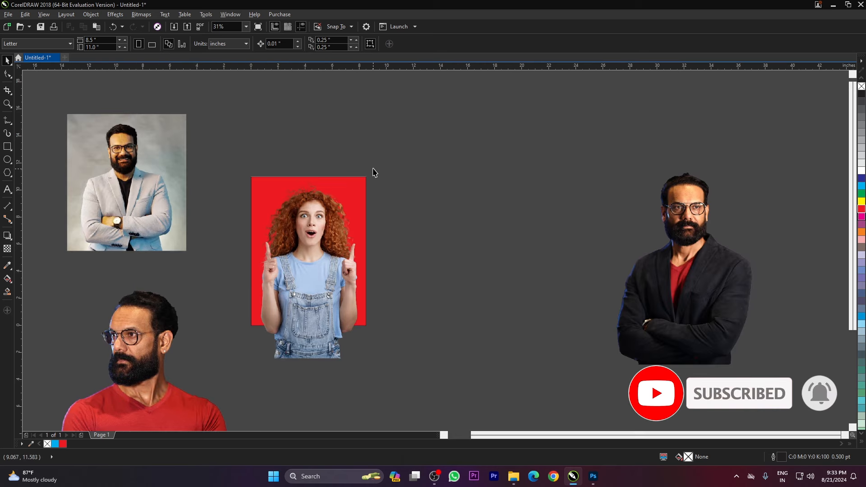
left_click(387, 145)
left_click(424, 171)
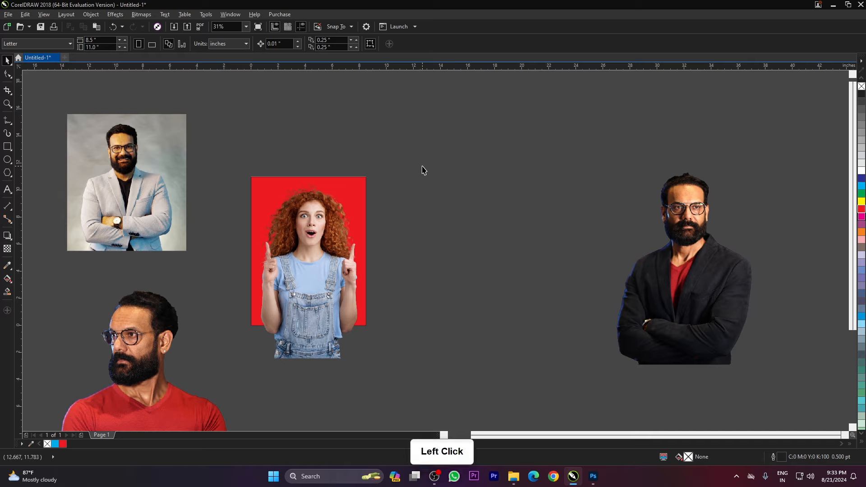
Step: Open the Macro Manager and expand the PSDtoCorelDraw project to list its ExImPhotoshop macros
left_click(214, 123)
left_click(204, 14)
mouse_move(221, 90)
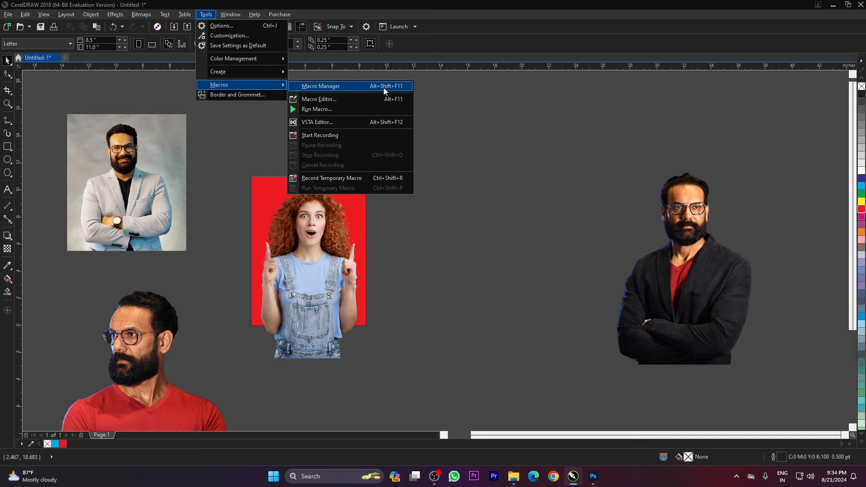
left_click(353, 86)
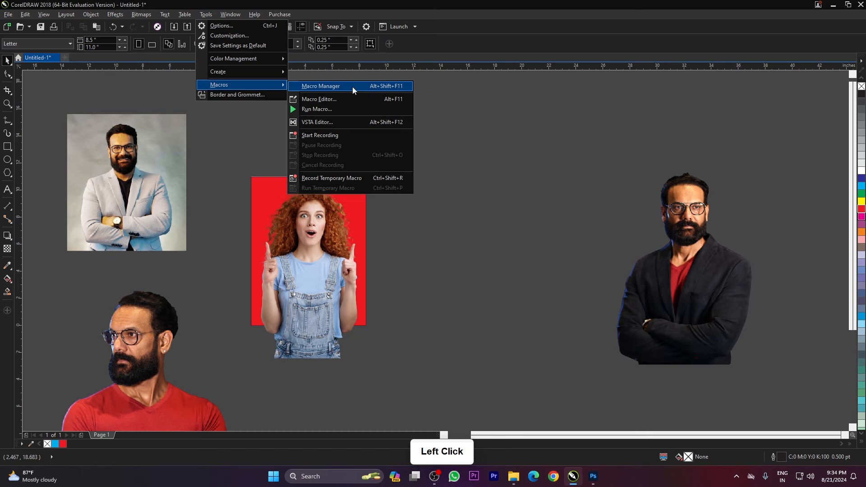
left_click(158, 216)
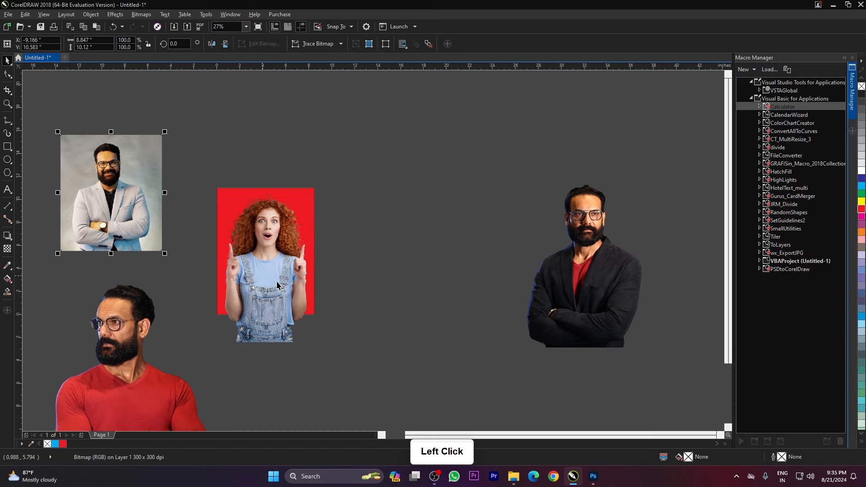
left_click(541, 323)
left_click(786, 271)
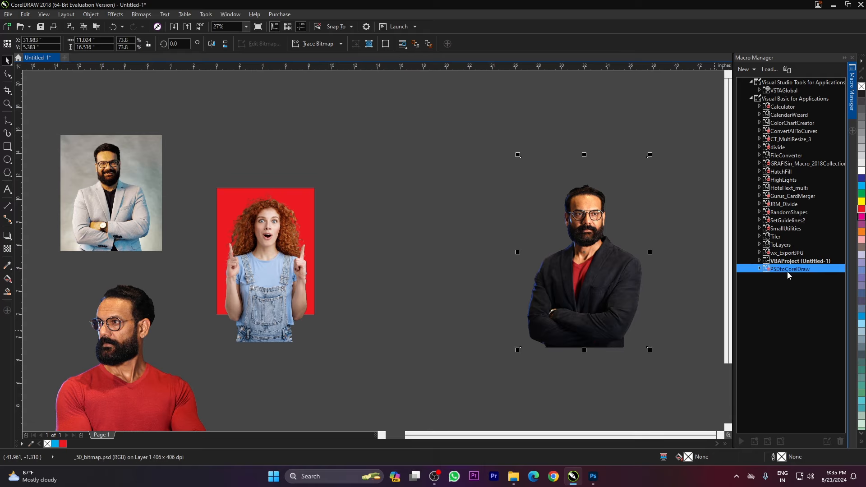
left_click(820, 271)
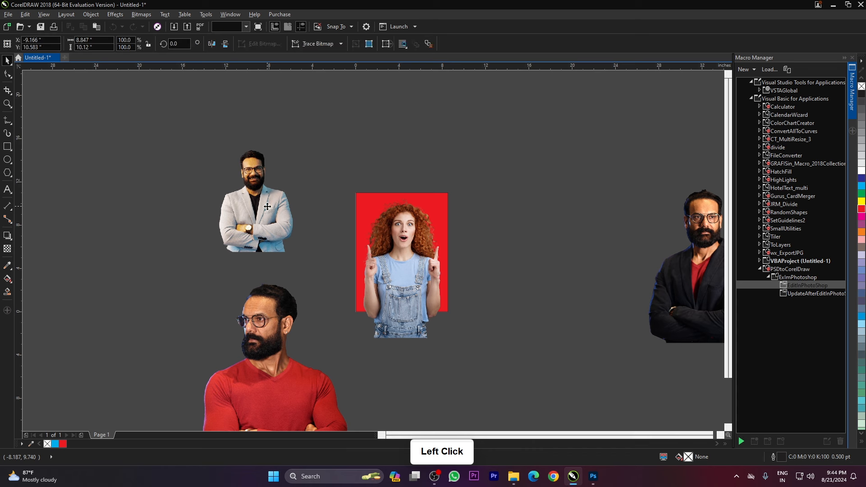
Step: Select the gray-jacket cutout, check its masked layer in Photoshop, and return to CorelDRAW
left_click(275, 206)
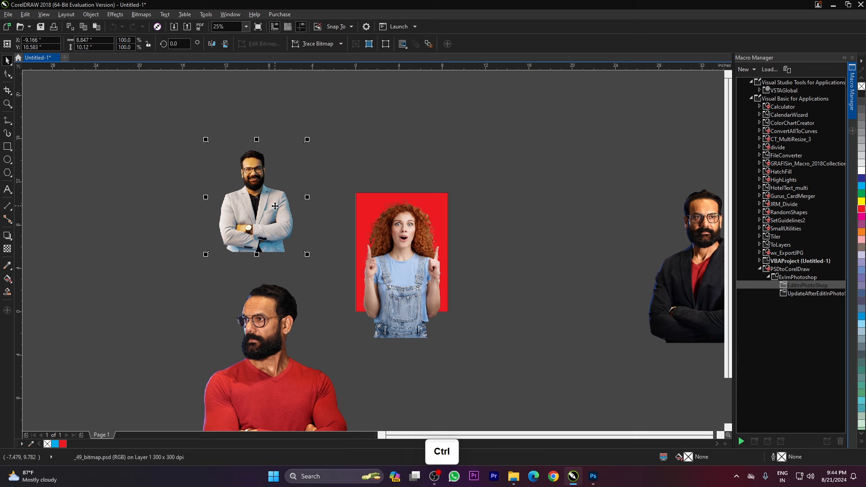
left_click(593, 477)
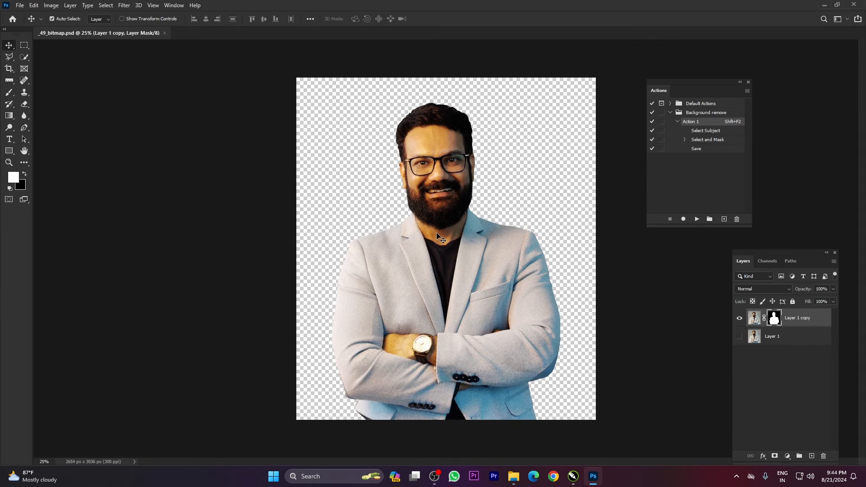
left_click(825, 5)
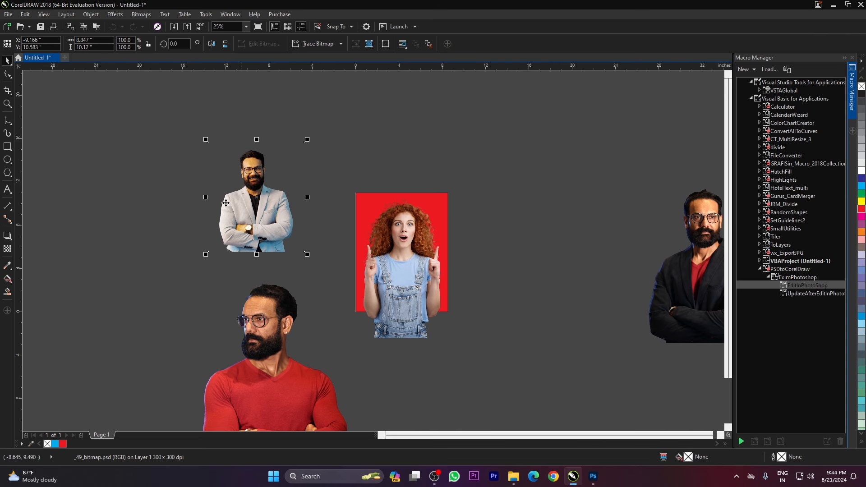
left_click(430, 165)
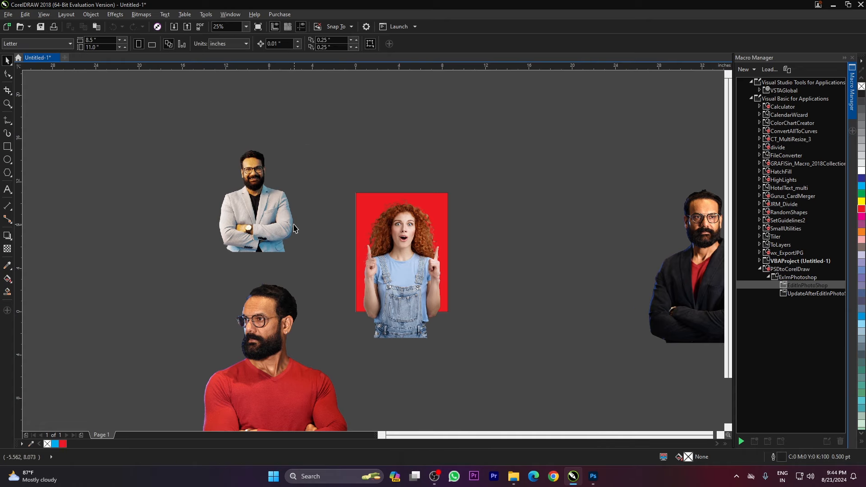
left_click(537, 205)
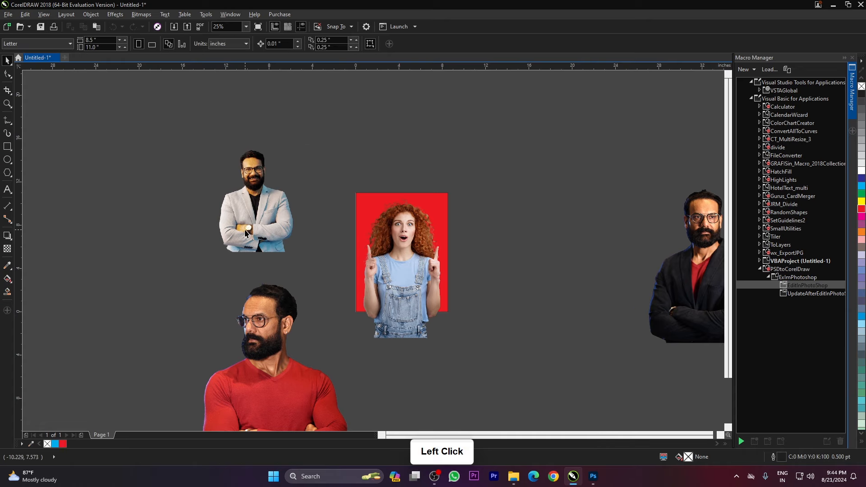
left_click(538, 254)
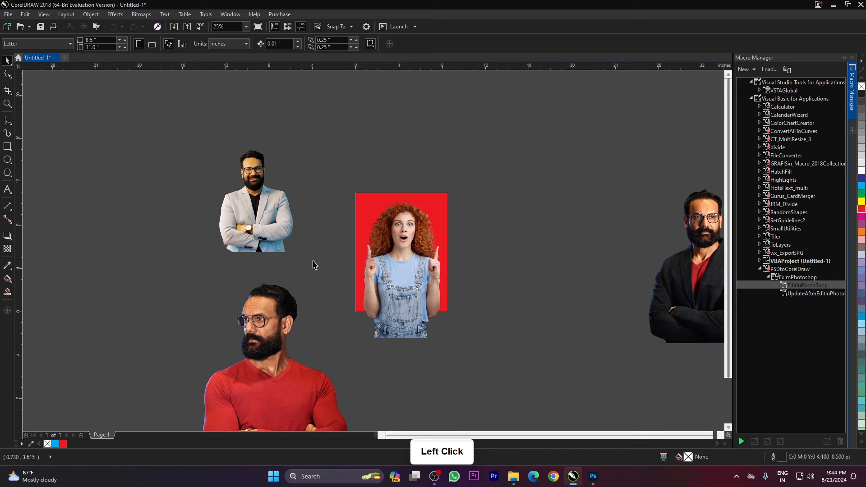
left_click(496, 233)
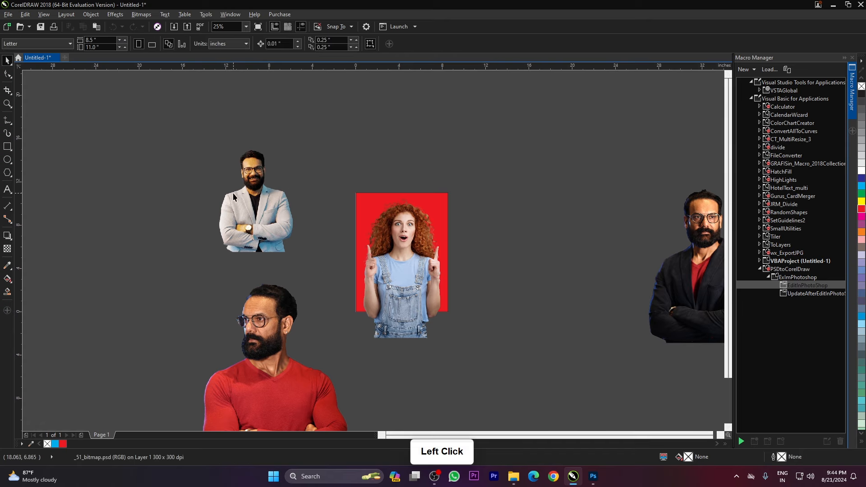
left_click(303, 177)
Step: Undo the background-removal update of the gray-jacket photo and select the original photo
key("ctrl+z")
left_click(388, 139)
double_click(255, 192)
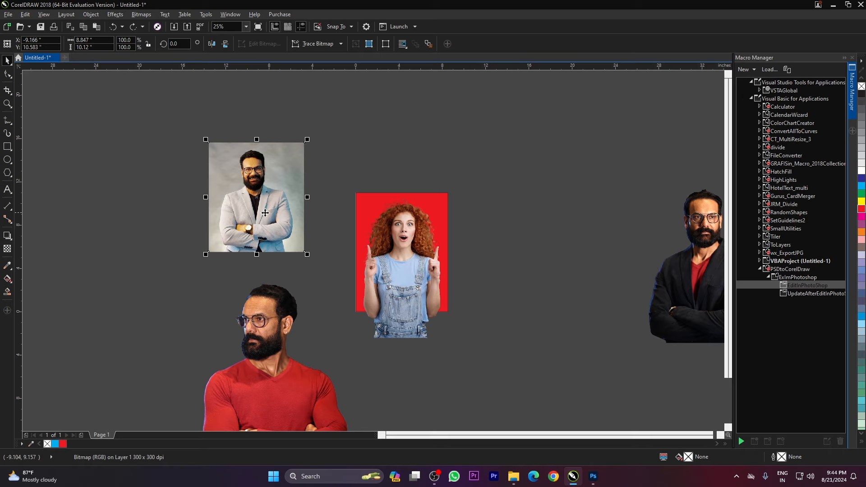
left_click(798, 286)
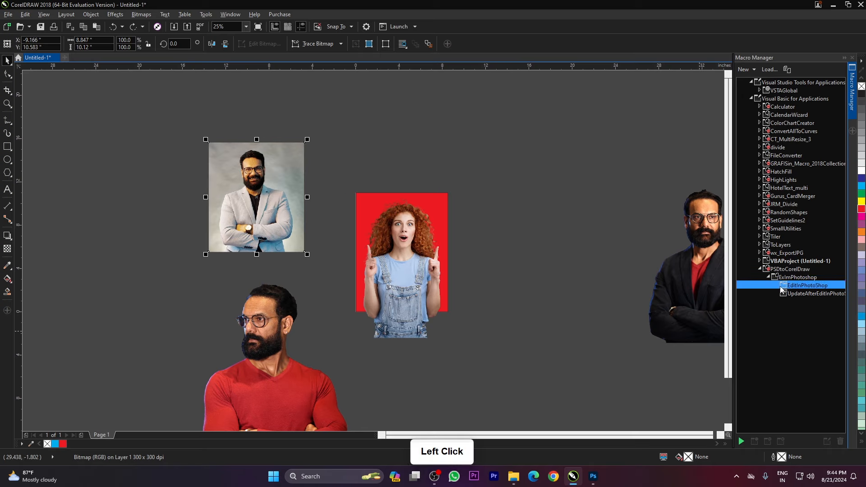
left_click(428, 179)
left_click(281, 202)
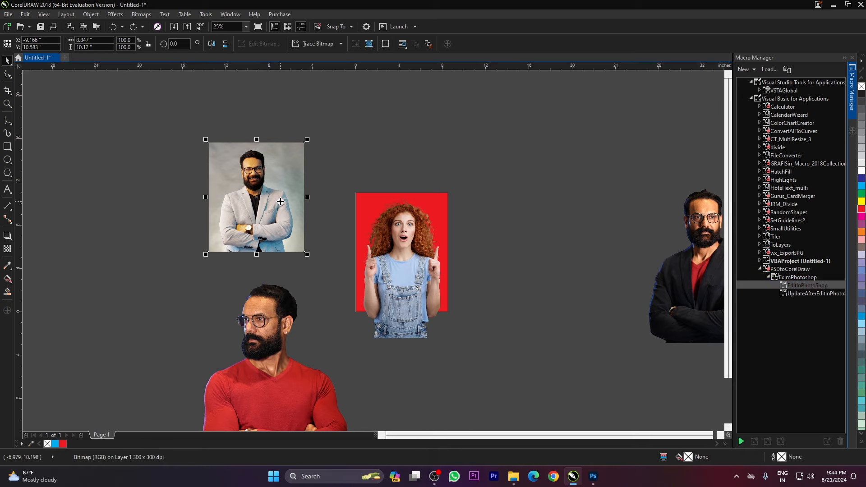
Step: Open the keyboard shortcut assignment for the EditInPhotoShop macro and move the Options dialog clear of the photo
left_click(805, 287)
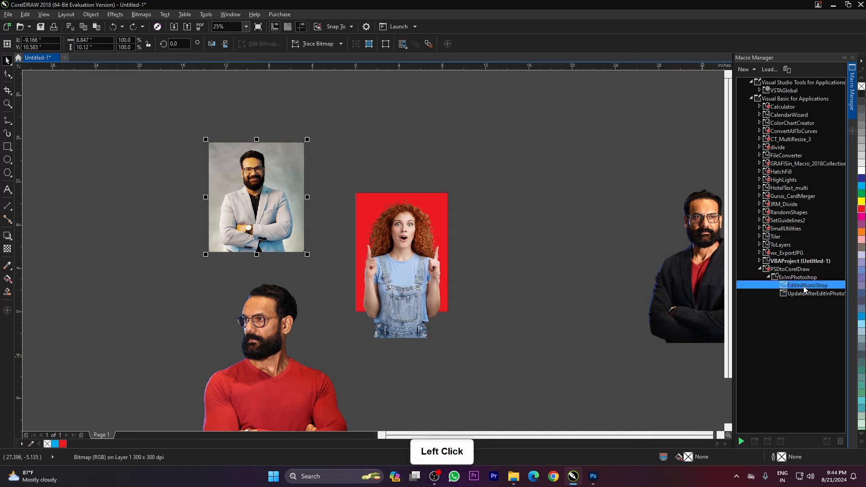
right_click(795, 288)
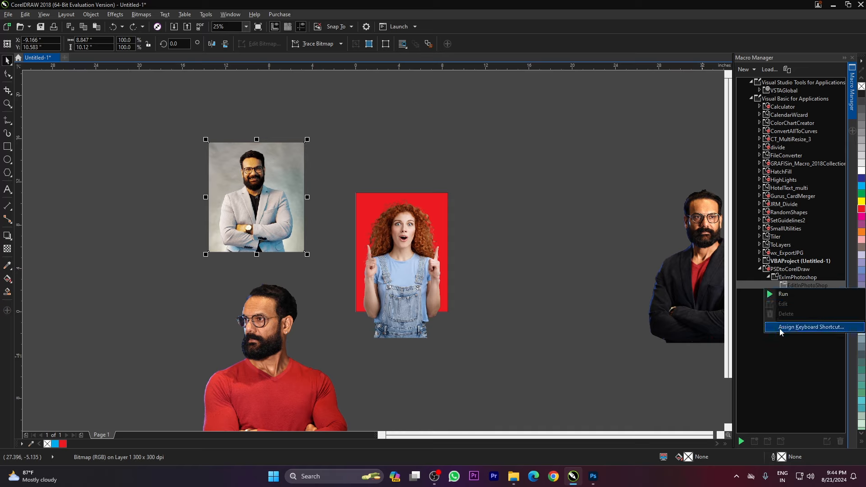
left_click(828, 328)
left_click_drag(433, 119, 503, 98)
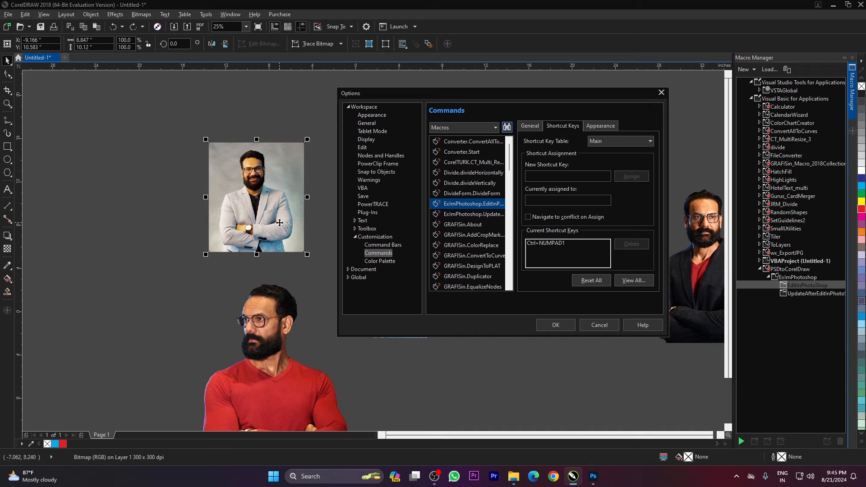
Step: Delete the existing Ctrl+NUMPAD1 shortcut from the EditInPhotoShop macro
mouse_move(594, 479)
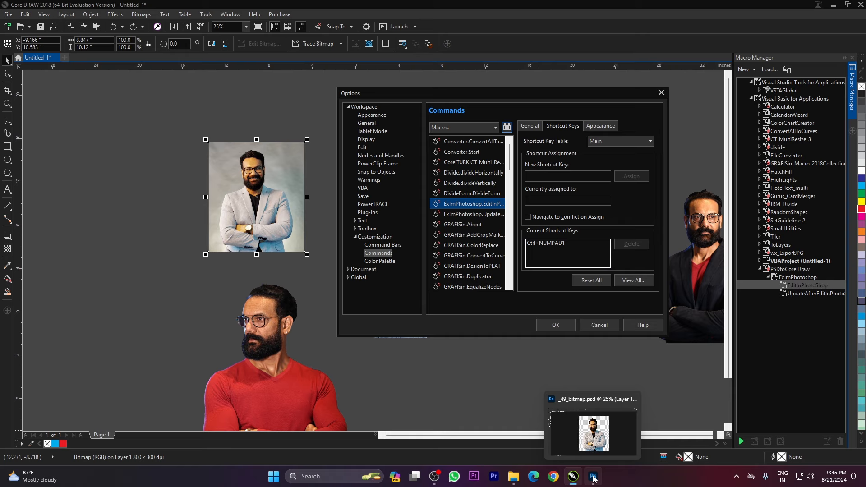
left_click(555, 243)
left_click(632, 244)
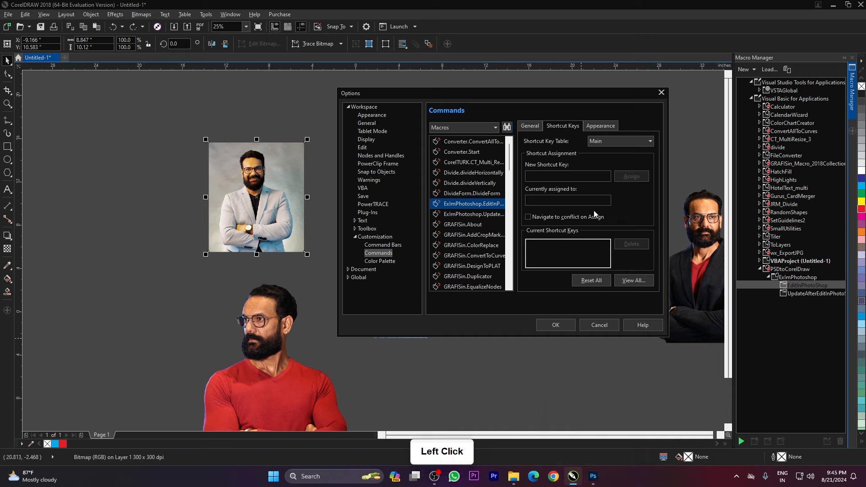
Step: Try Shift+F2 as the new shortcut key for the EditInPhotoShop macro and clear the entry
left_click(559, 174)
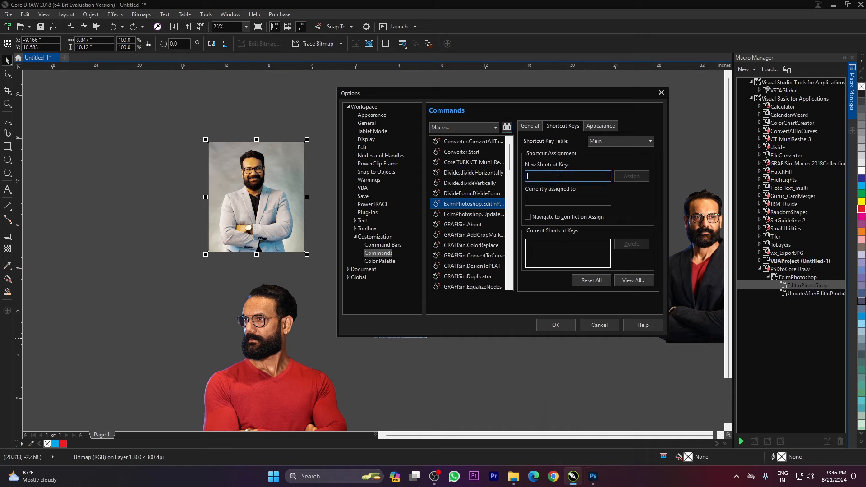
key("shift+F2")
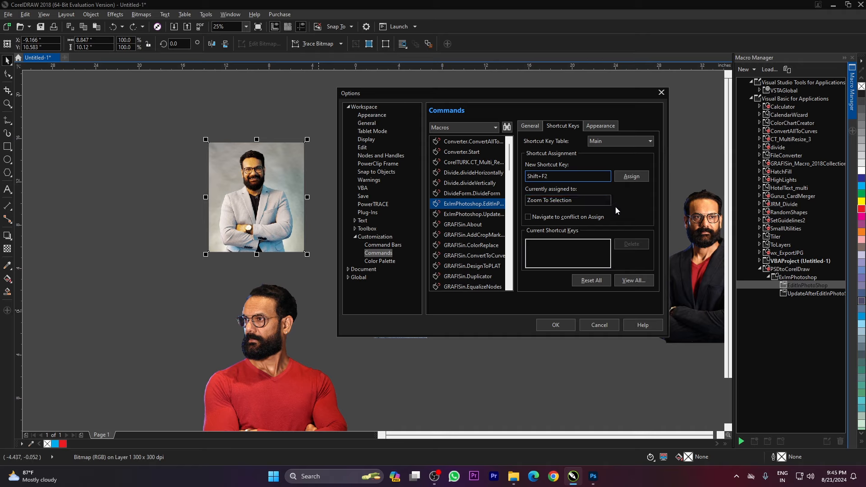
left_click(569, 177)
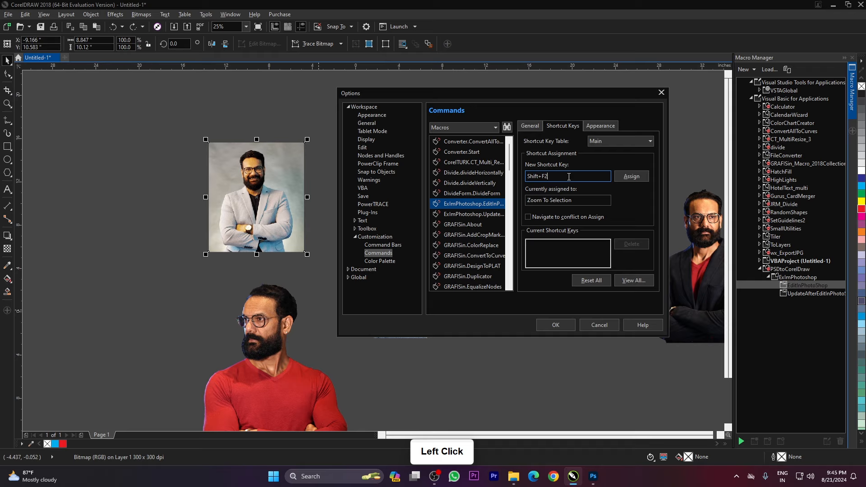
key("BackSpace")
key("BackSpace")
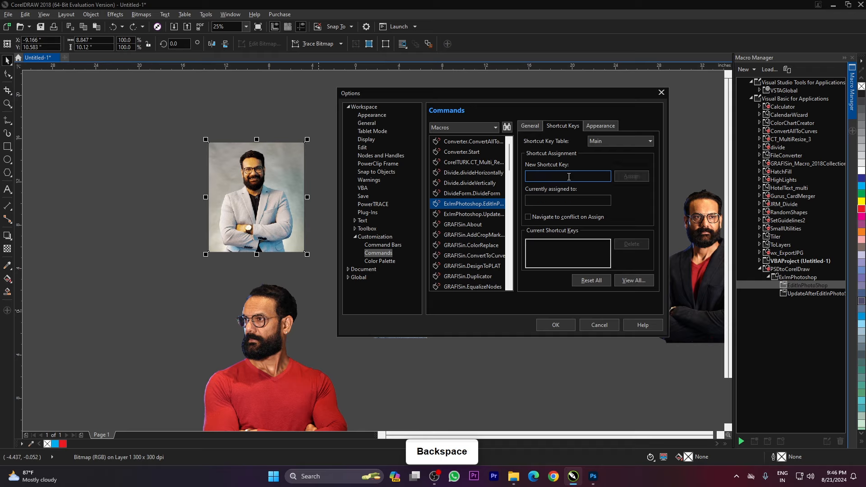
Step: Assign Backspace as the shortcut key for the EditInPhotoShop macro
key("BackSpace")
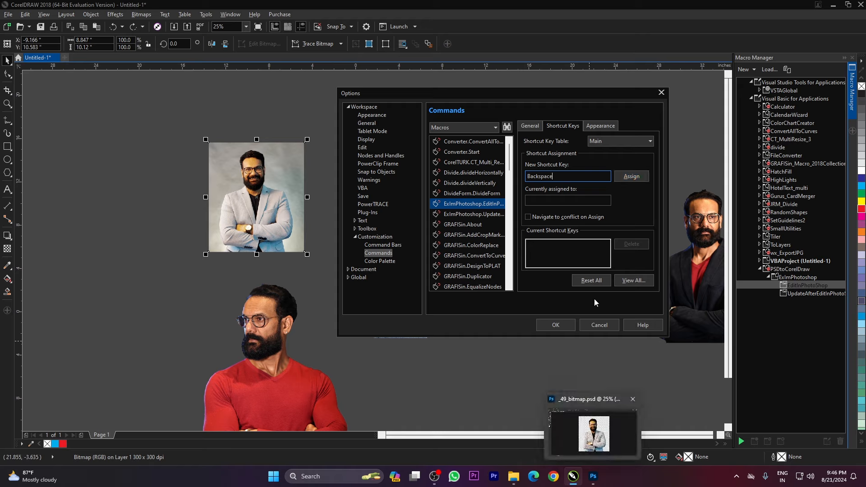
left_click(633, 176)
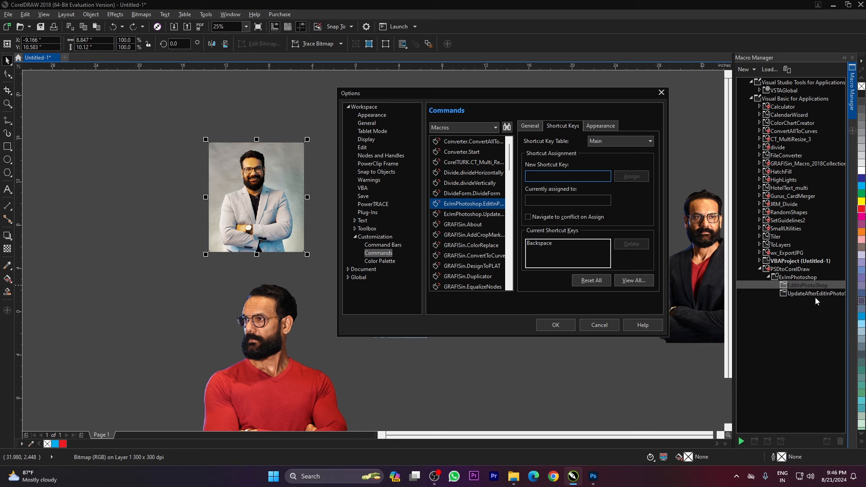
Step: Select the UpdateAfterEditInPhotoShop macro, look at the gray-jacket cutout in Photoshop, and return to CorelDRAW
left_click(487, 214)
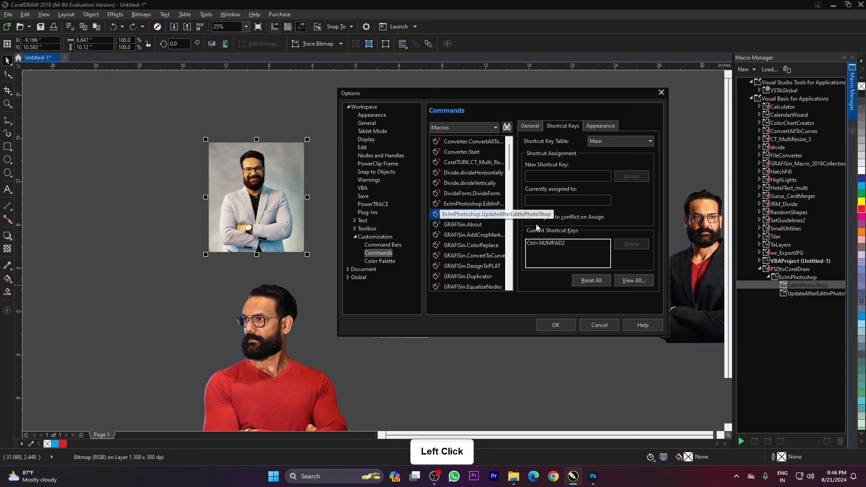
left_click(594, 476)
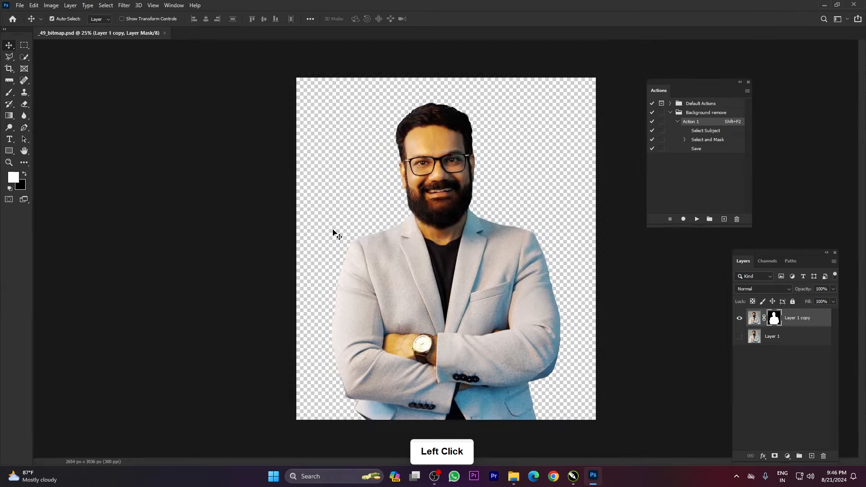
left_click(824, 5)
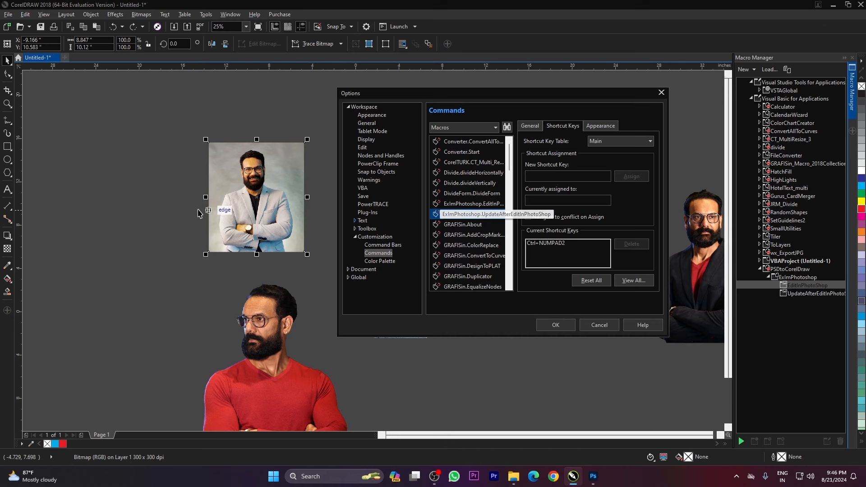
left_click(593, 477)
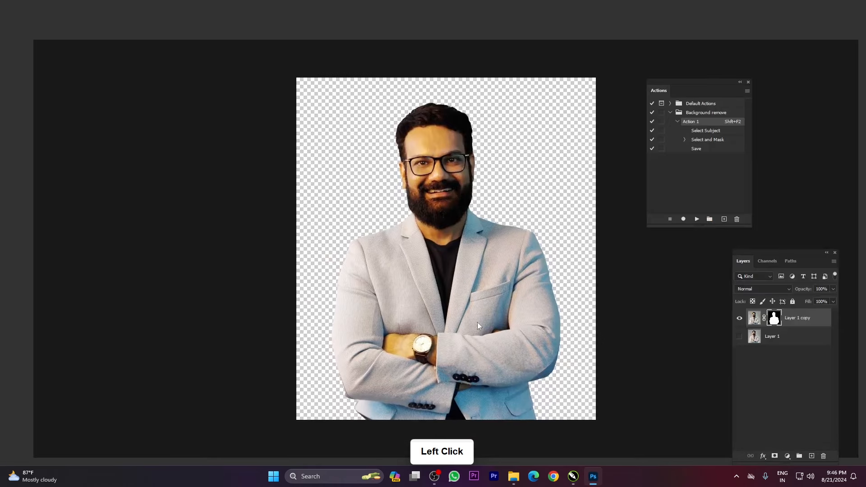
key("alt+Tab")
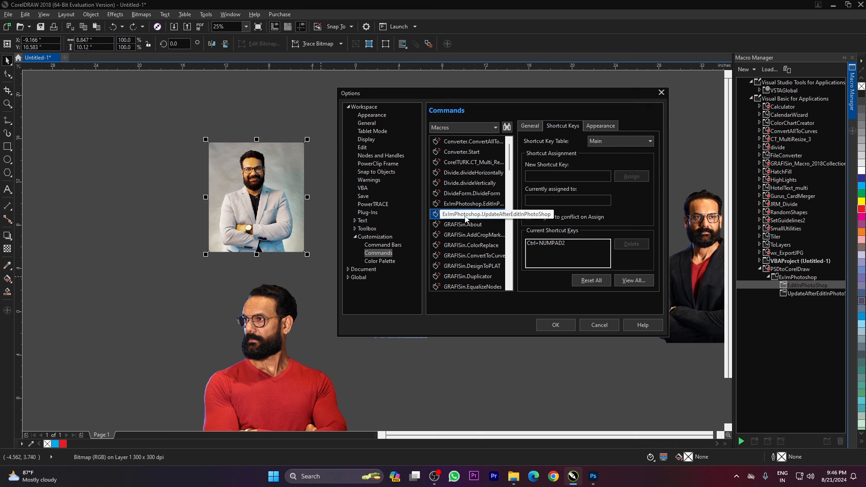
Step: Delete the existing shortcut of the UpdateAfterEditInPhotoShop macro and assign Ctrl+NUMPAD3 to it
left_click(491, 219)
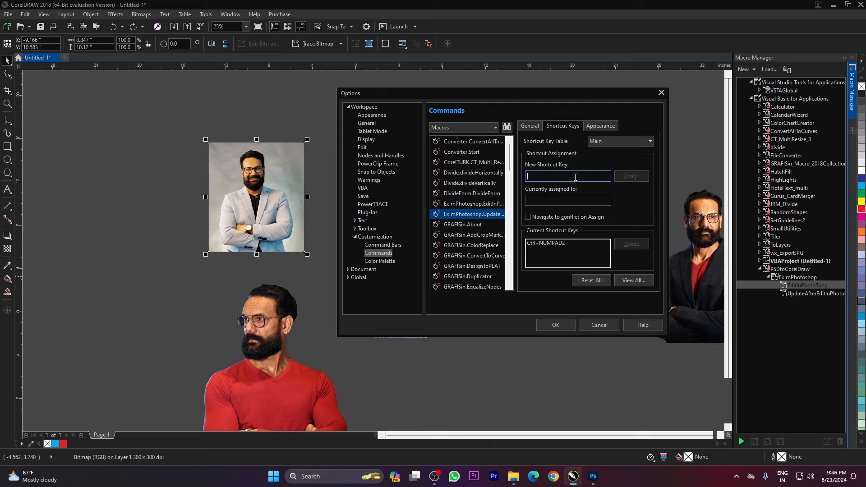
key("ctrl+KP_3")
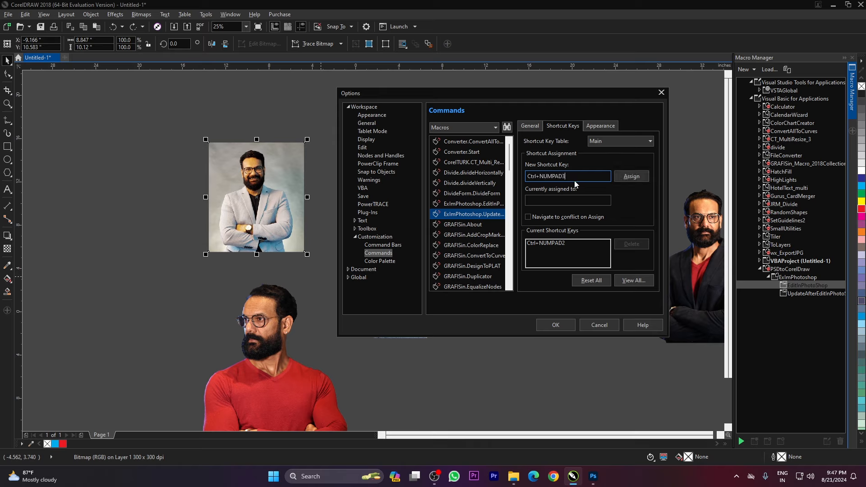
left_click(559, 244)
left_click(632, 244)
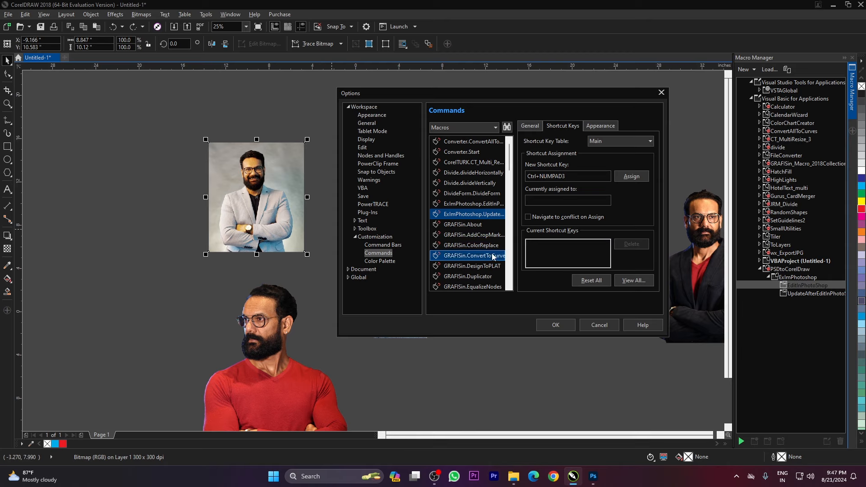
left_click(632, 177)
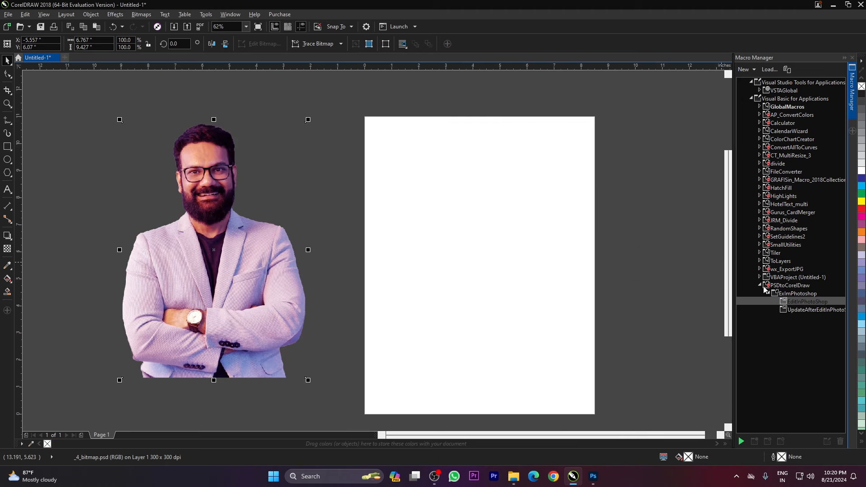
Step: Collapse the PSDtoCorelDraw project in the Macro Manager and close CorelDRAW to reach the Macro folder
left_click(764, 287)
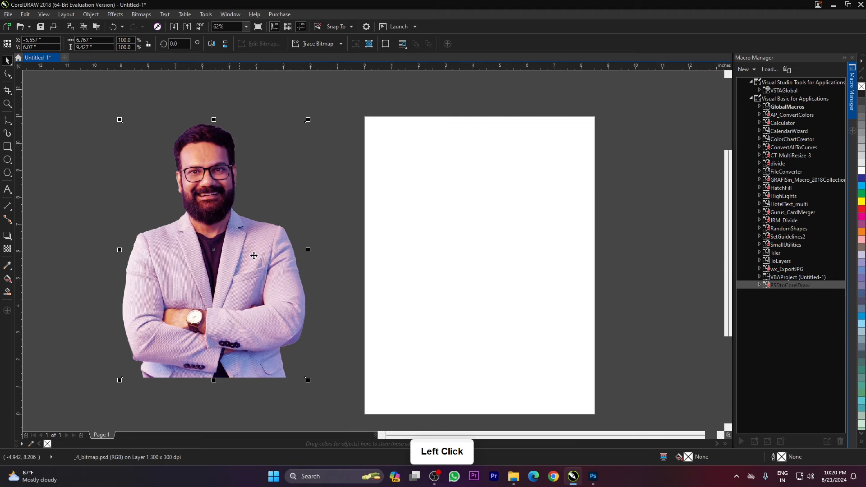
left_click(861, 5)
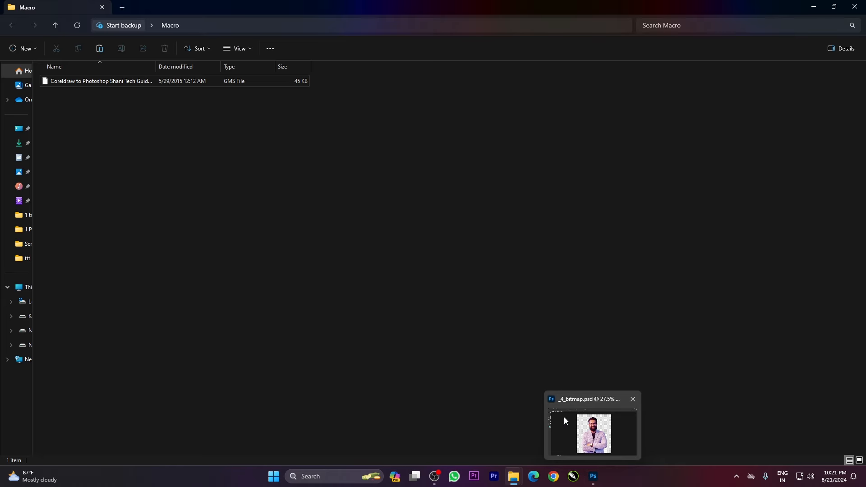
left_click(564, 315)
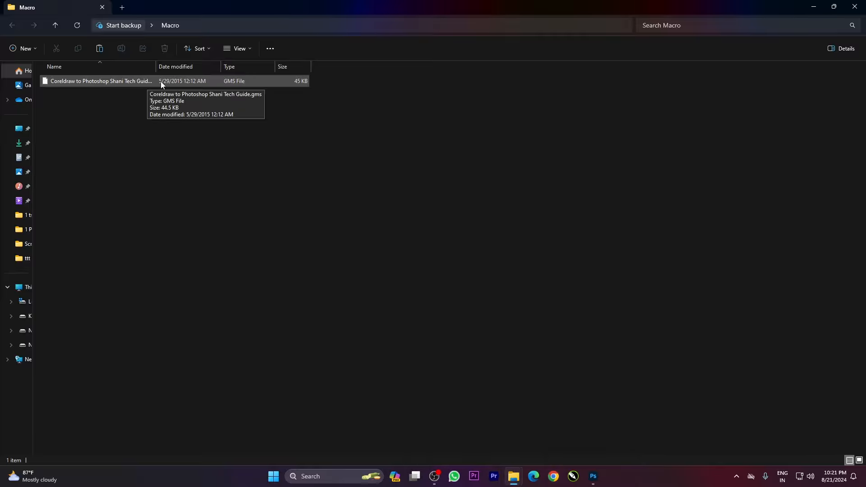
Step: Copy the CorelDRAW-to-Photoshop GMS macro file from the Macro folder
left_click(130, 81)
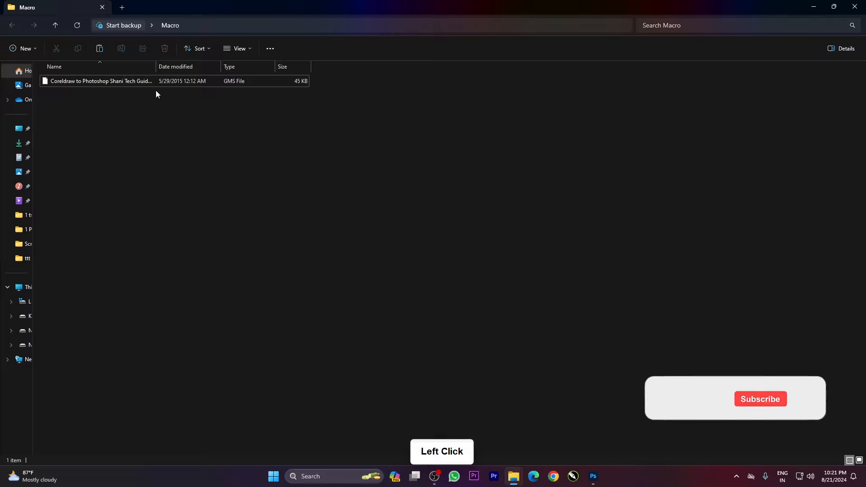
left_click(146, 84)
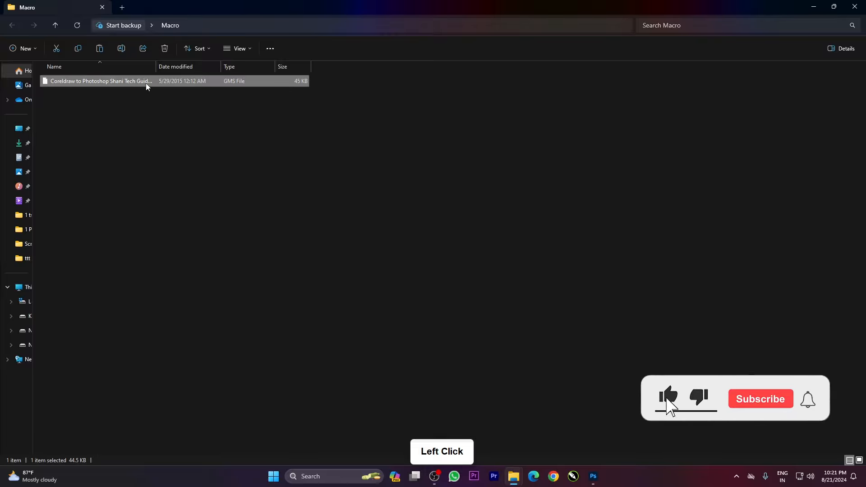
left_click(146, 114)
left_click(123, 79)
right_click(123, 79)
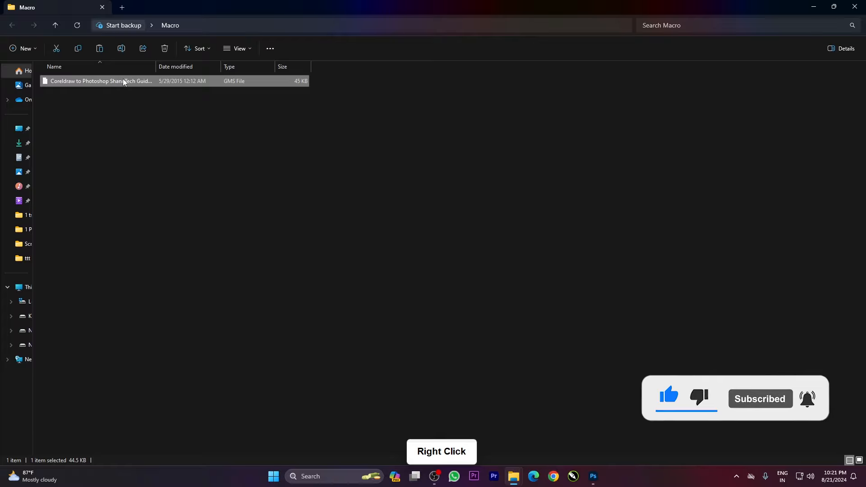
left_click(144, 219)
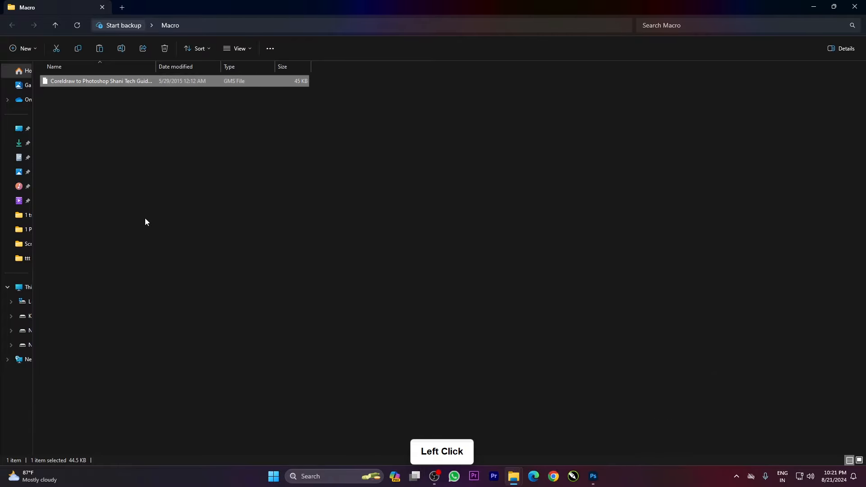
left_click(156, 205)
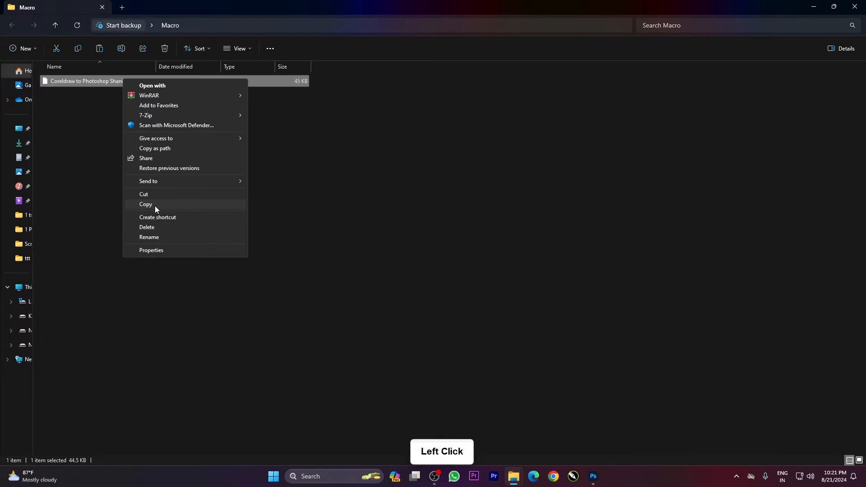
Step: Minimize the Macro folder and open Local Disk (C:) from This PC
left_click(815, 8)
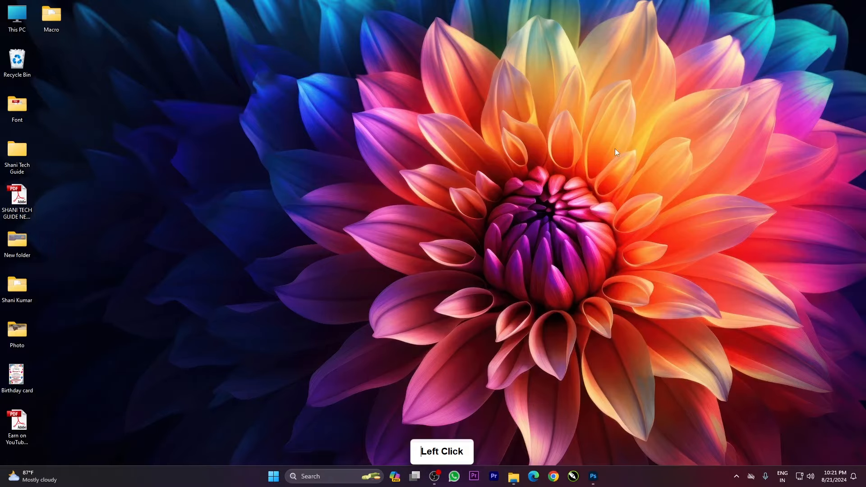
left_click(9, 24)
double_click(10, 23)
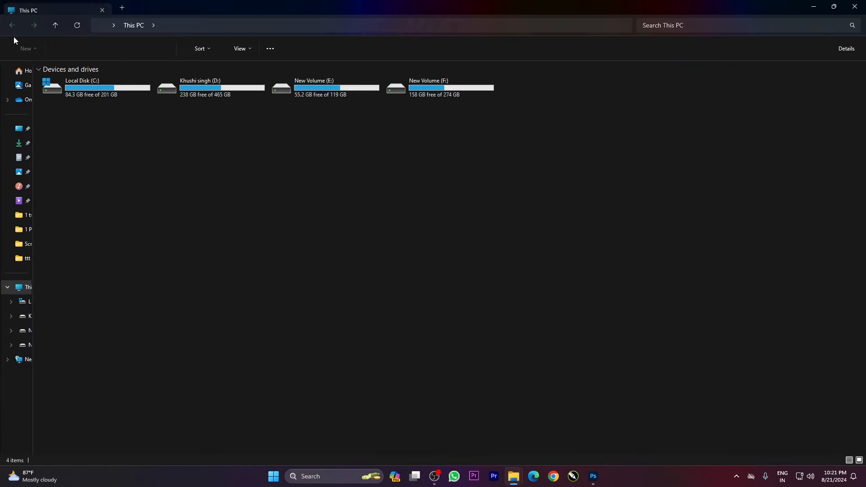
left_click(103, 93)
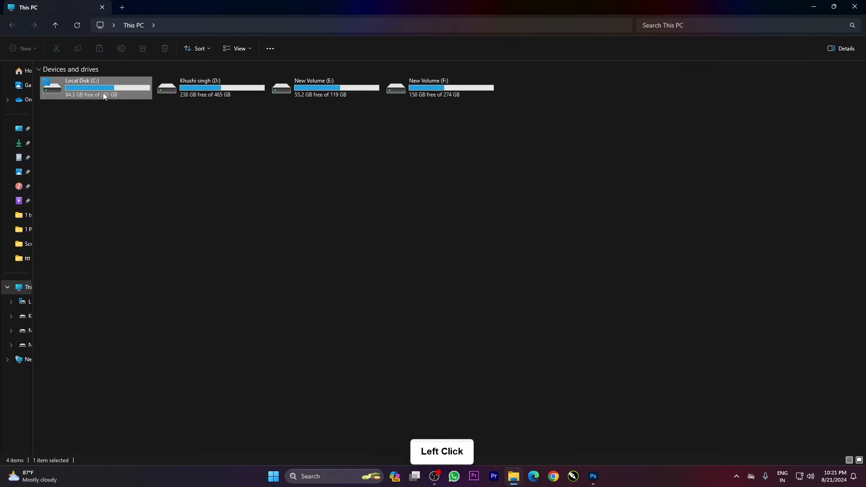
double_click(103, 93)
Step: Open the Program Files folder on Local Disk (C:)
left_click(120, 132)
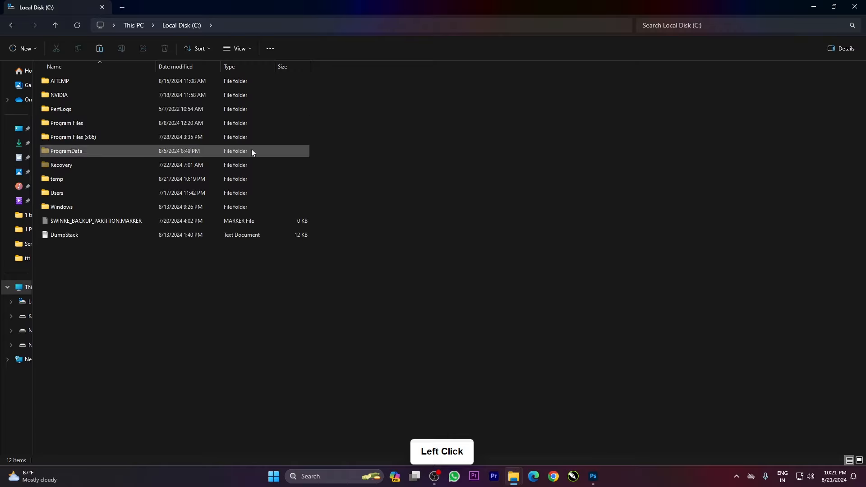
left_click(309, 153)
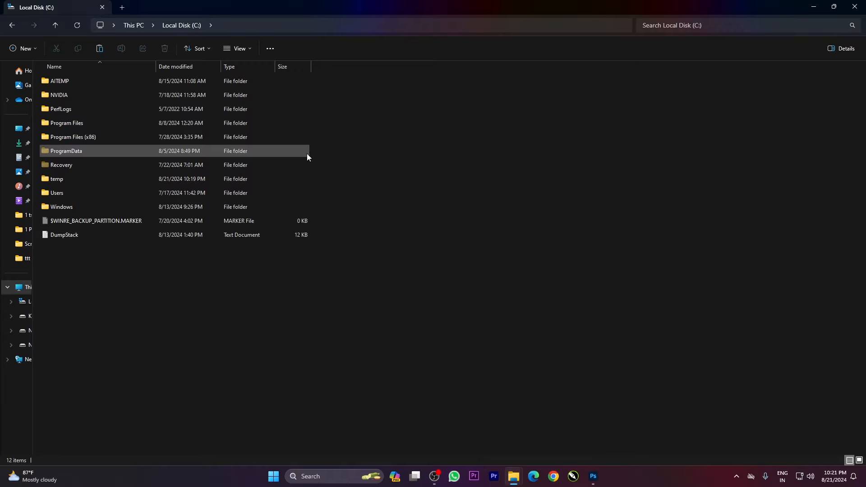
left_click(360, 140)
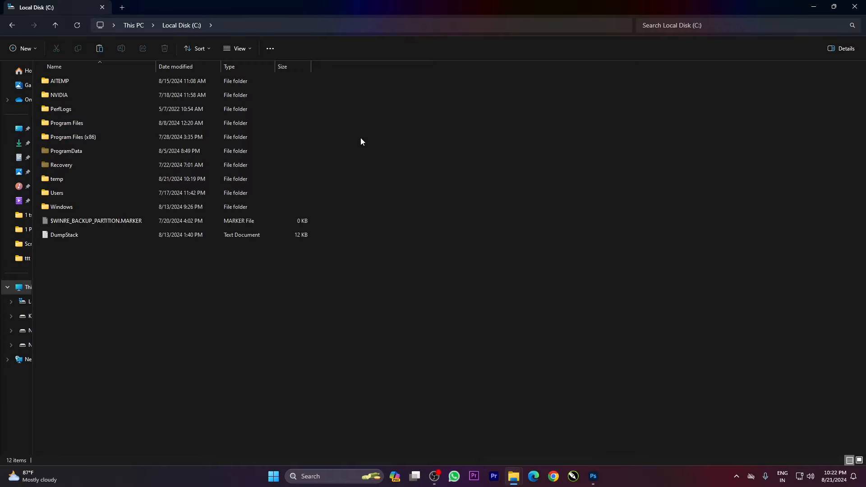
left_click(92, 140)
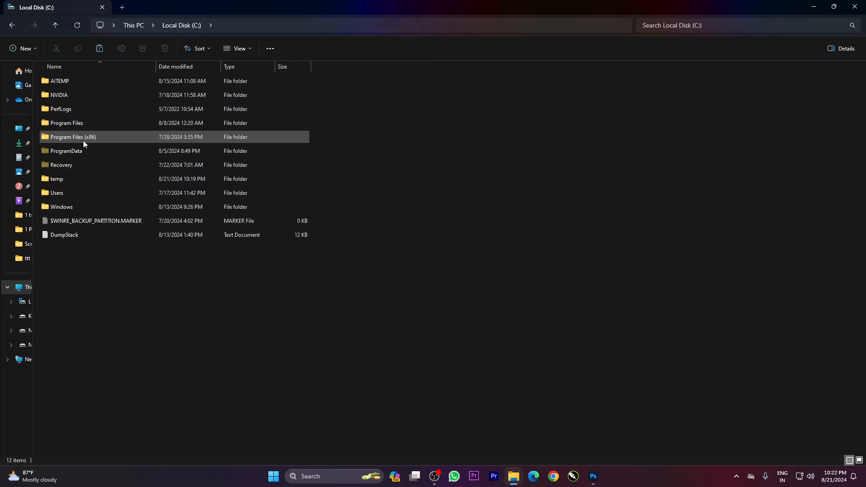
mouse_move(89, 141)
left_click(71, 129)
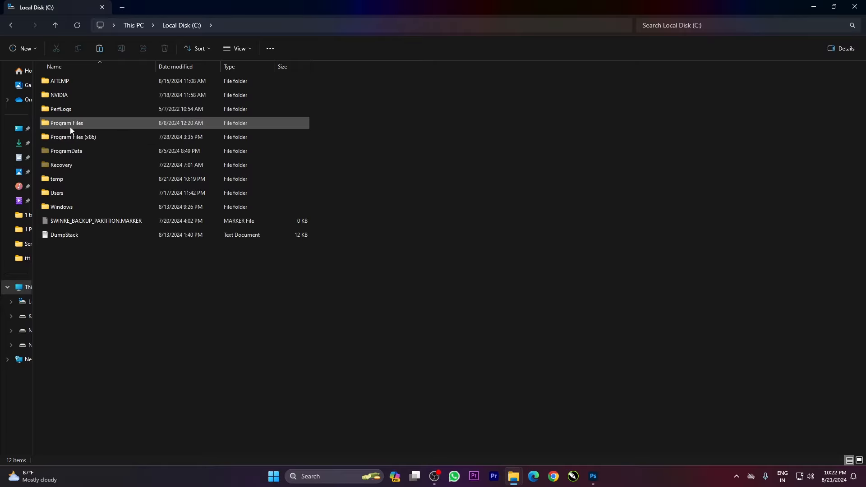
double_click(95, 128)
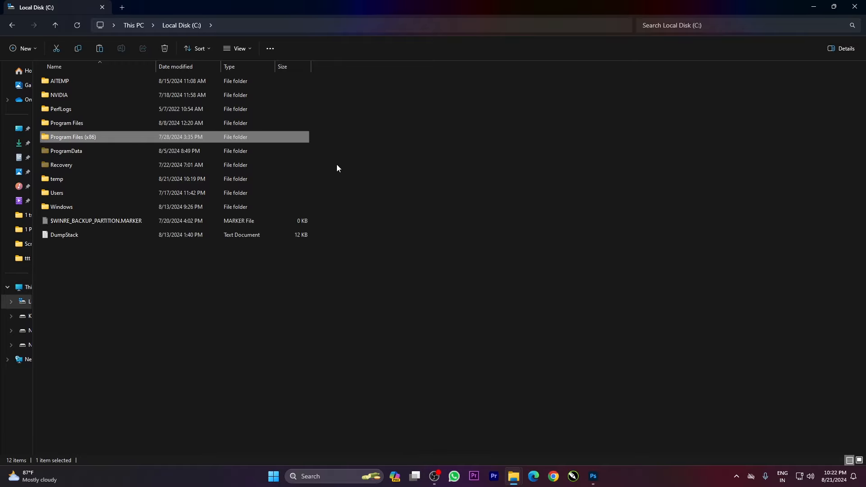
double_click(95, 124)
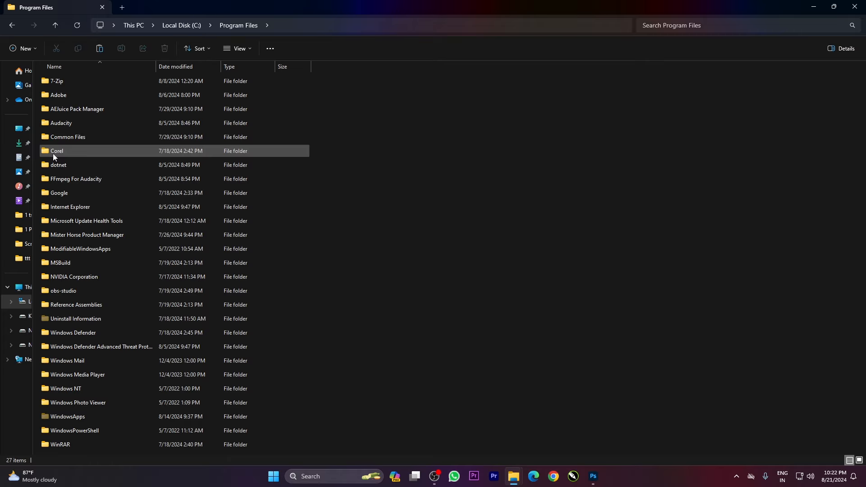
Step: Open the GMS folder inside Corel's CorelDRAW Graphics Suite 2018 and Draw folders
double_click(85, 153)
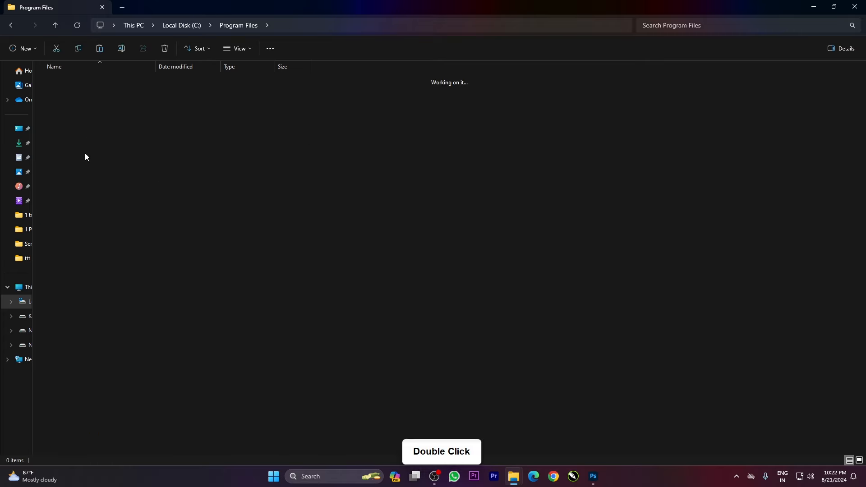
left_click(180, 145)
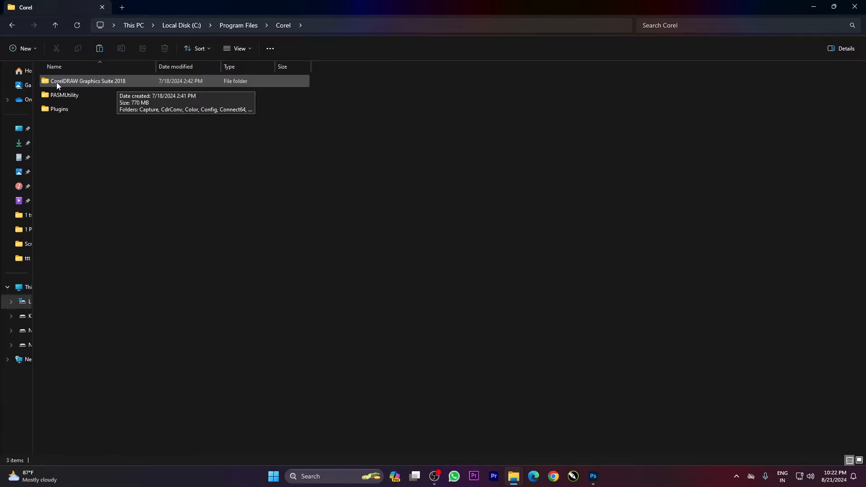
double_click(130, 82)
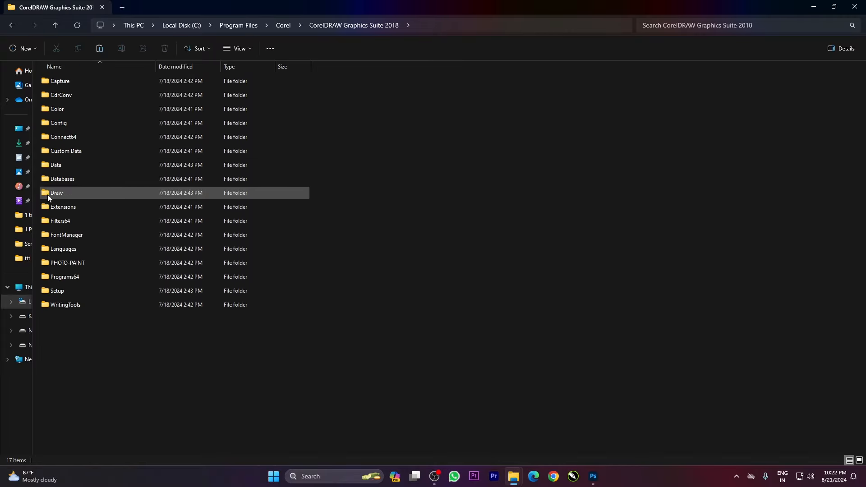
left_click(72, 194)
double_click(72, 193)
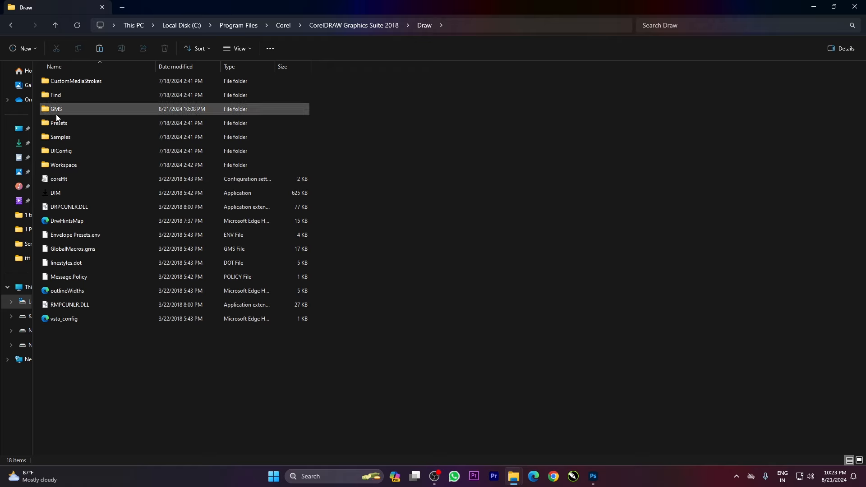
double_click(77, 111)
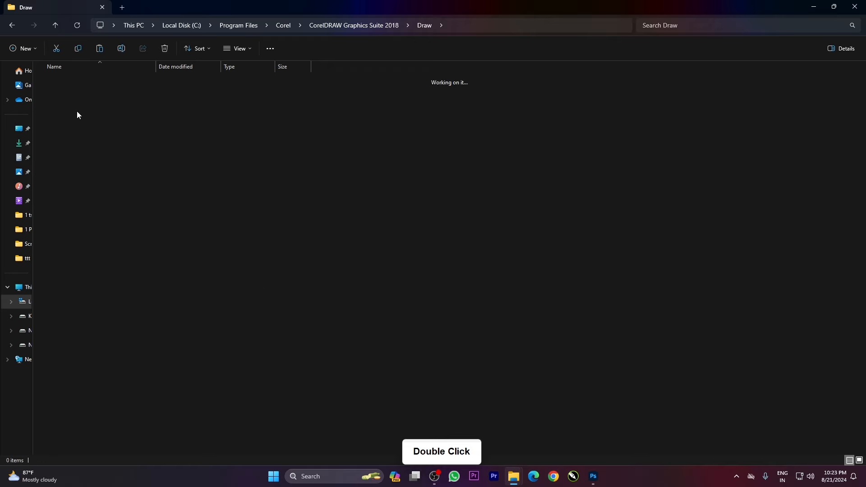
left_click(441, 261)
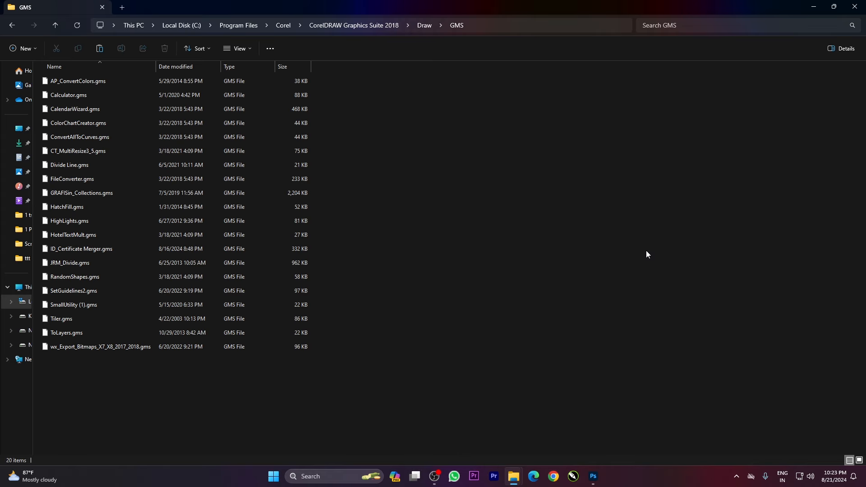
Step: Paste the copied CorelDRAW-to-Photoshop macro file into the GMS folder, then minimize the folder window
left_click(814, 7)
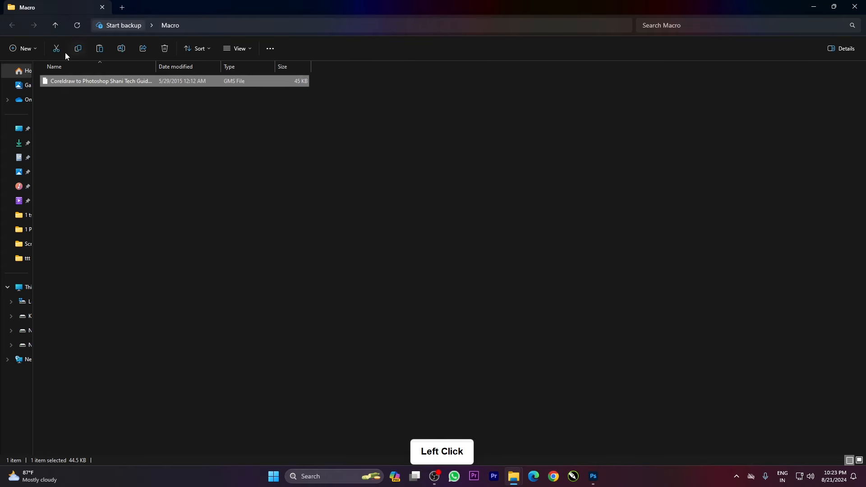
left_click(814, 6)
mouse_move(514, 477)
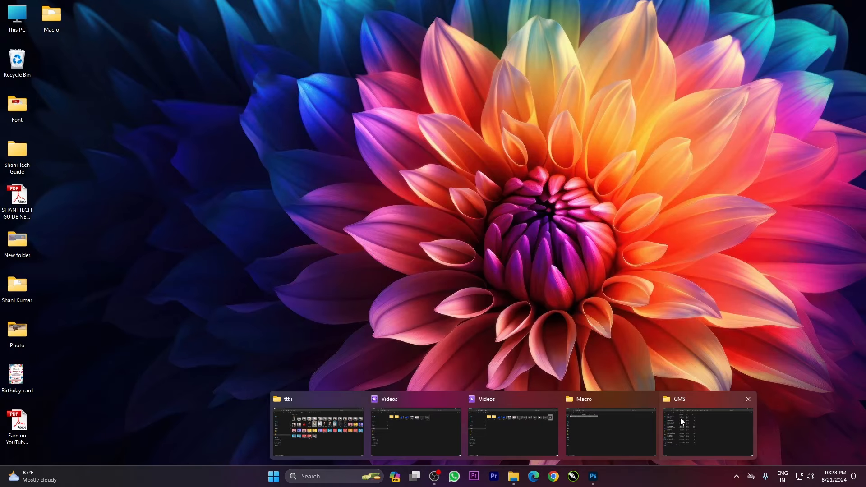
left_click(681, 418)
left_click(488, 270)
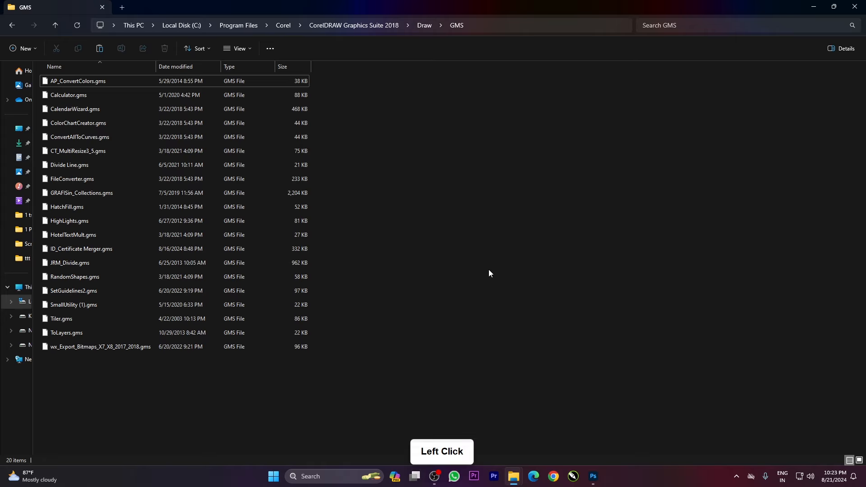
key("ctrl+v")
left_click(409, 177)
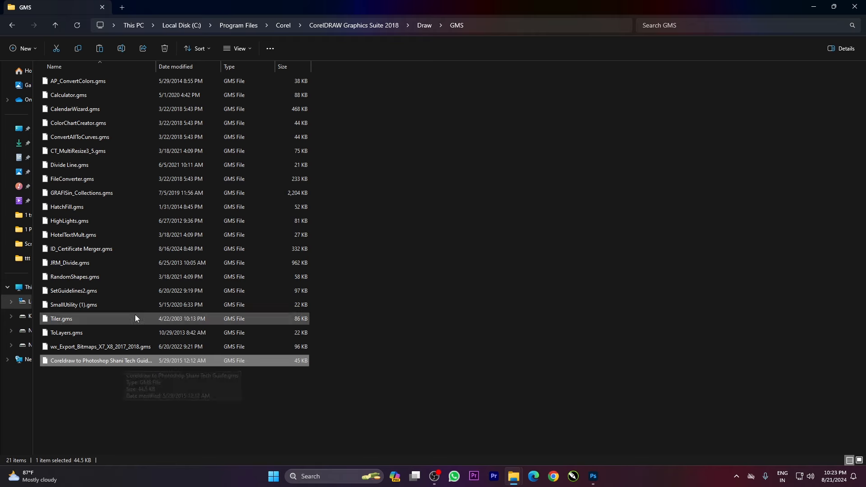
left_click(814, 6)
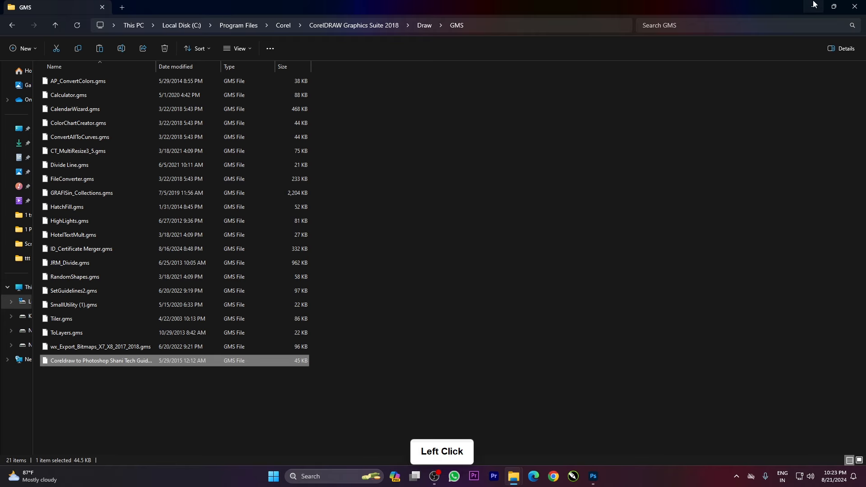
Step: Launch CorelDRAW and create a new Letter-size document with the default settings
left_click(573, 476)
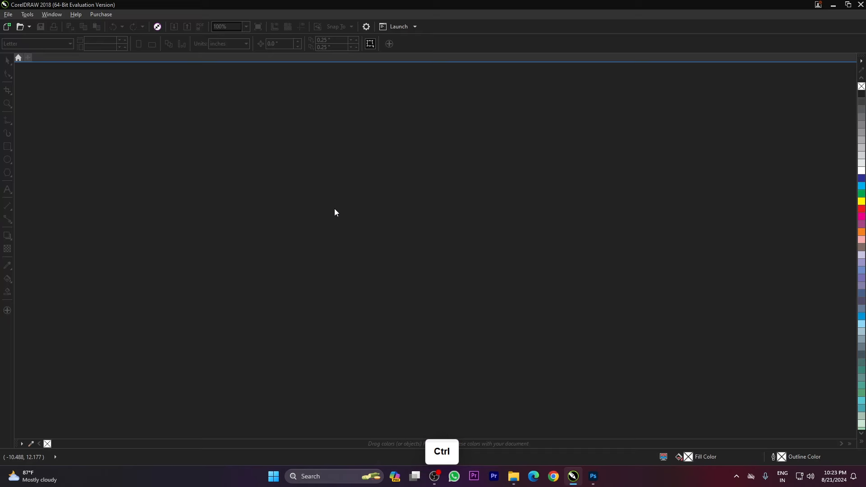
key("ctrl+n")
key("Return")
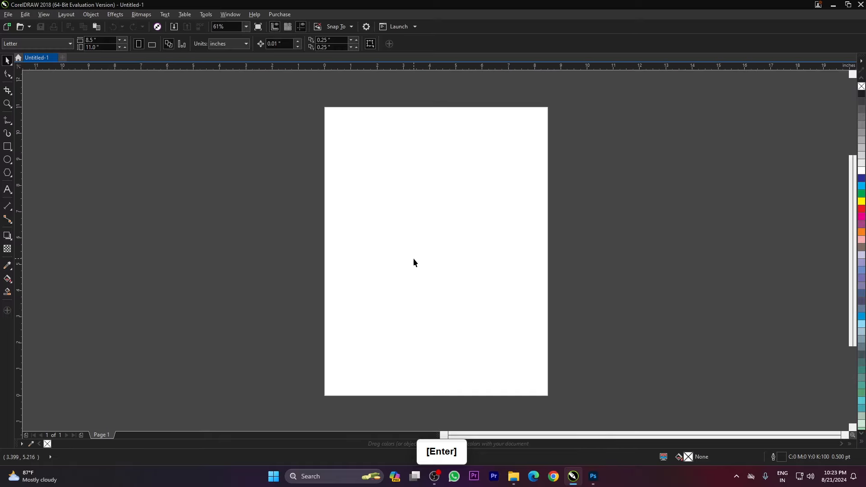
Step: Open the Macro Manager and expand PSDtoCorelDraw and its ExImPhotoshop module to check the two installed macros
left_click(206, 15)
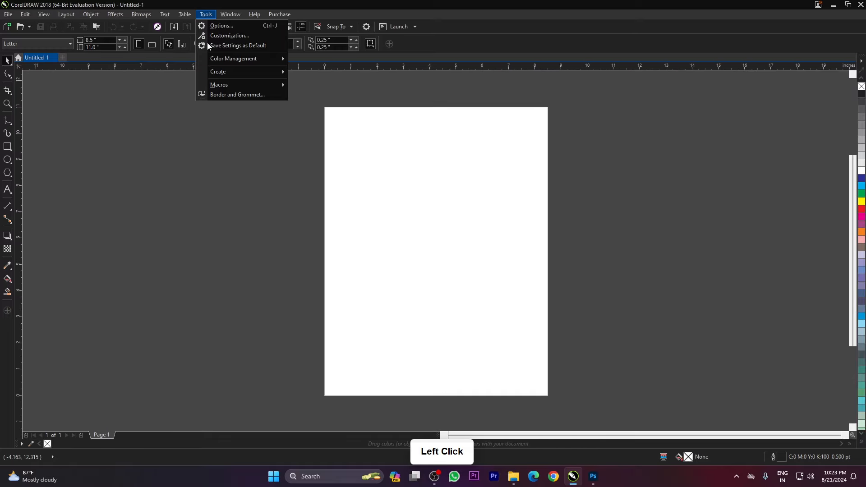
mouse_move(240, 85)
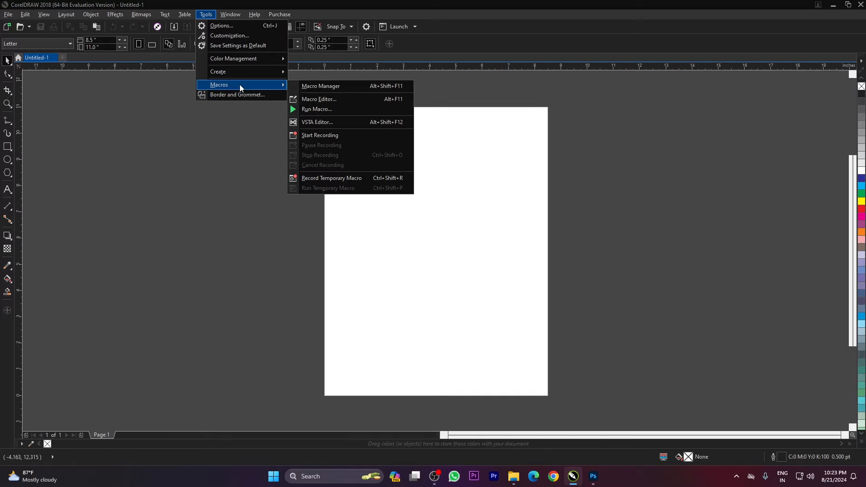
left_click(391, 88)
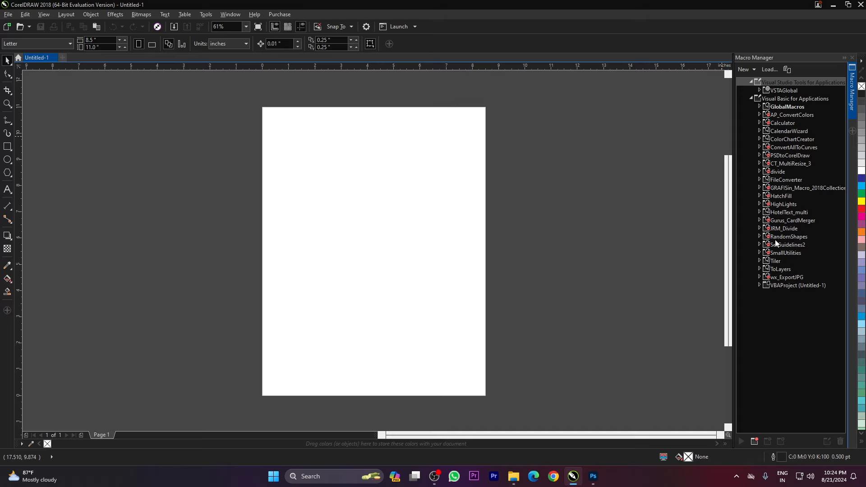
left_click(760, 155)
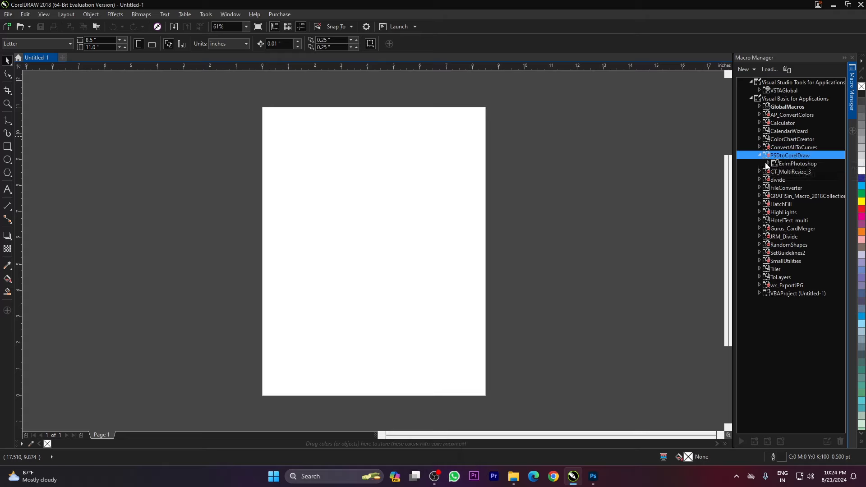
left_click(767, 164)
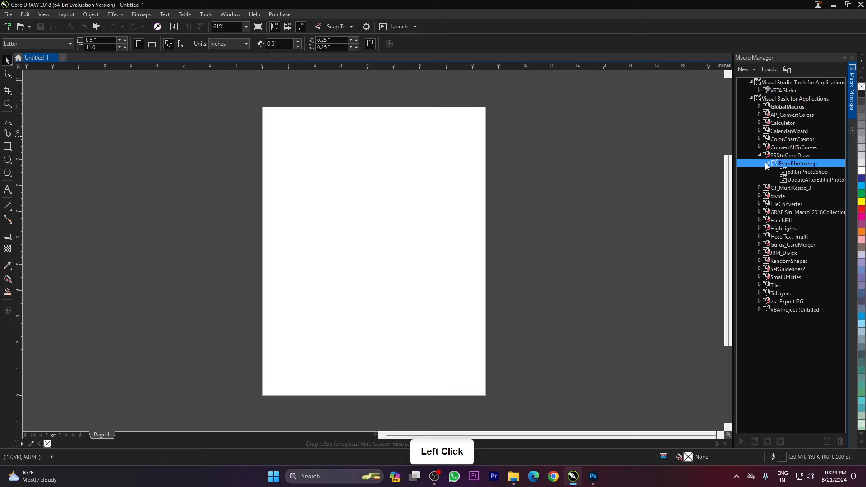
left_click(806, 181)
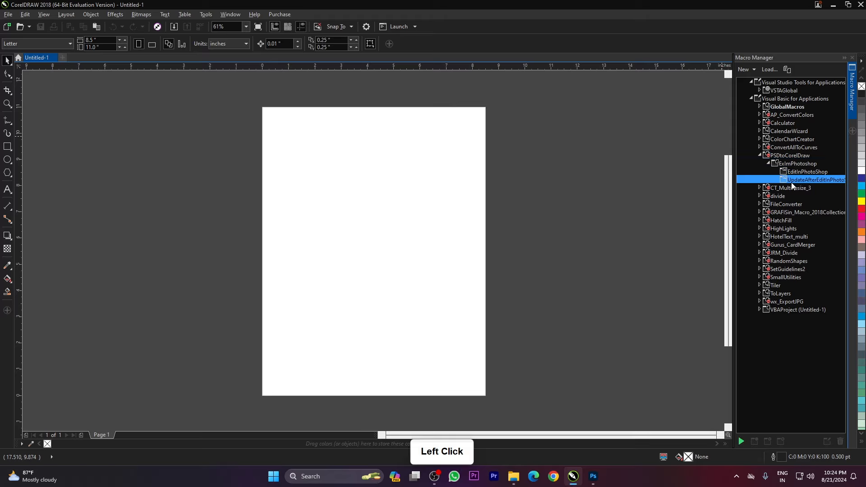
left_click(815, 172)
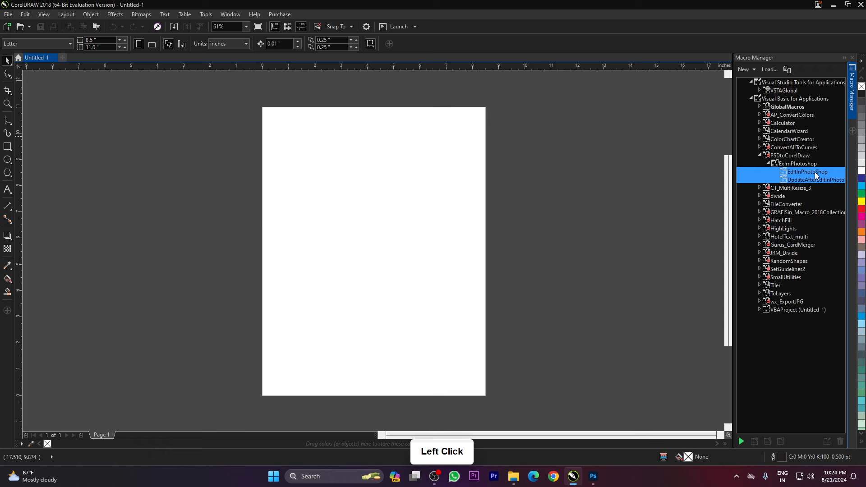
double_click(811, 179)
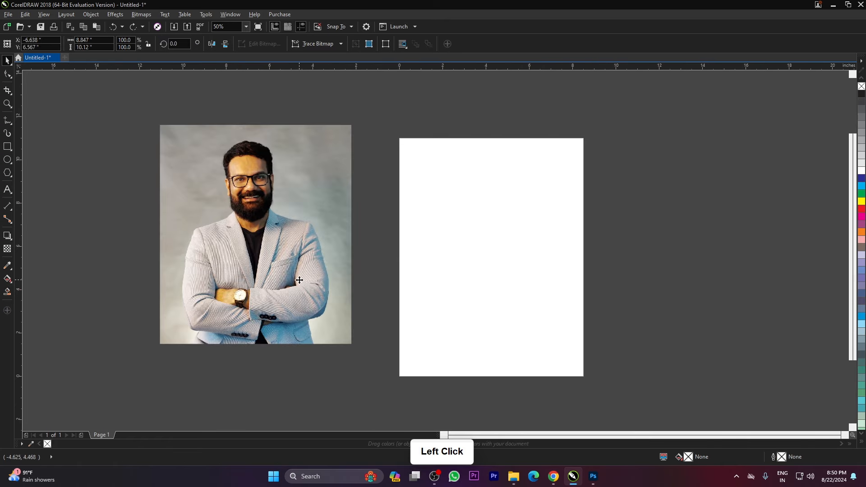
Step: Send the portrait bitmap from CorelDRAW to Photoshop with the EditInPhotoShop macro and switch to Photoshop
left_click(321, 266)
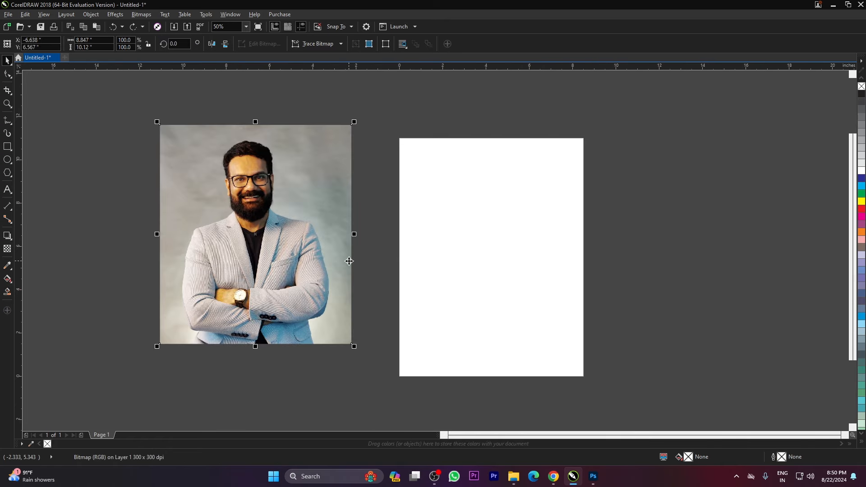
left_click(361, 275)
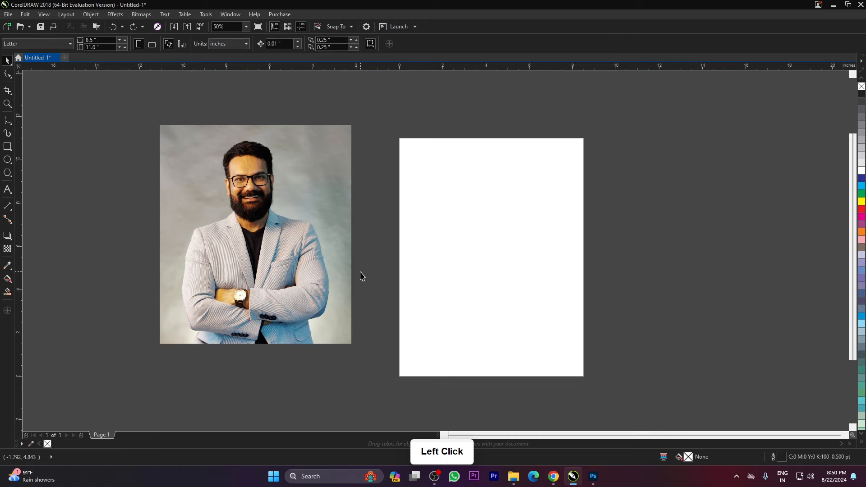
left_click(305, 268)
key("ctrl+1")
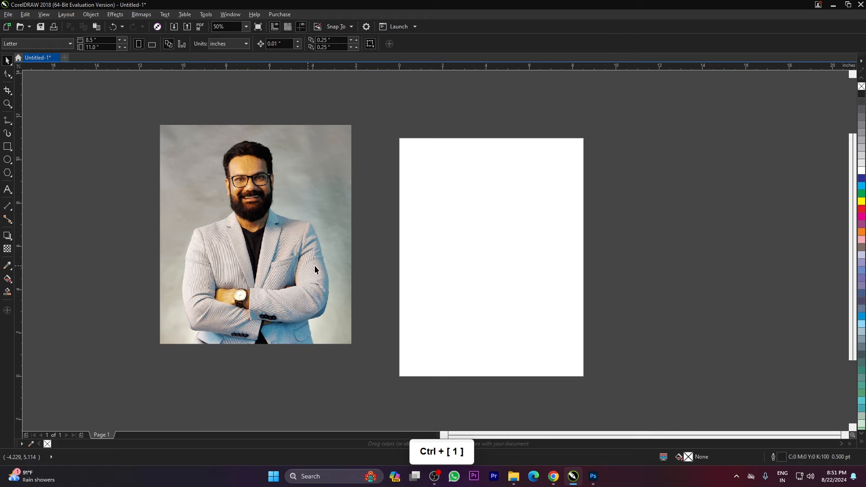
left_click(594, 476)
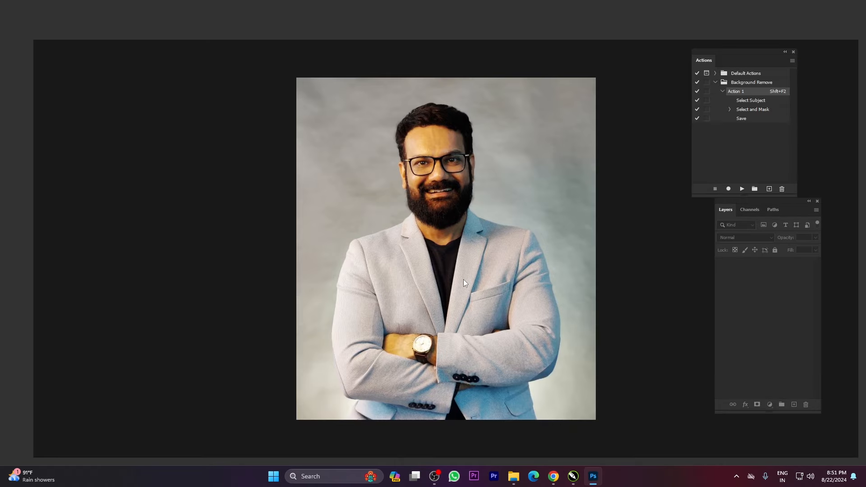
Step: Run the Background Remove action on the portrait and update the bitmap in CorelDRAW with the after-edit macro
key("shift")
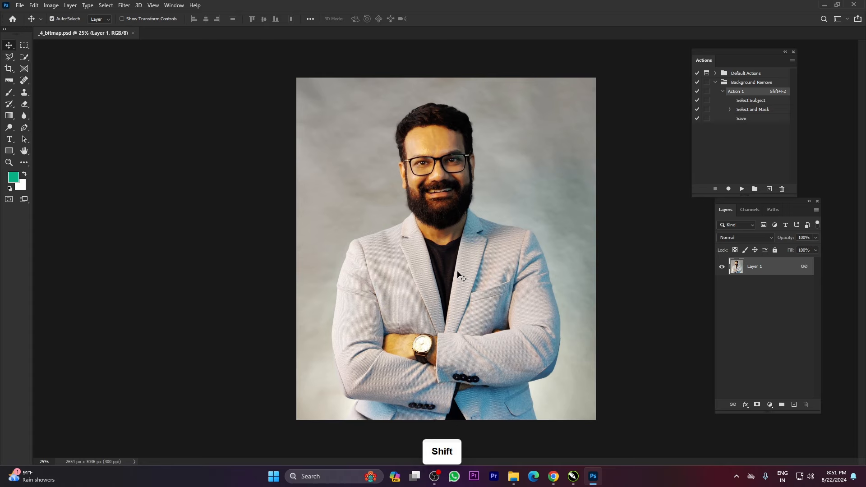
key("shift+F2")
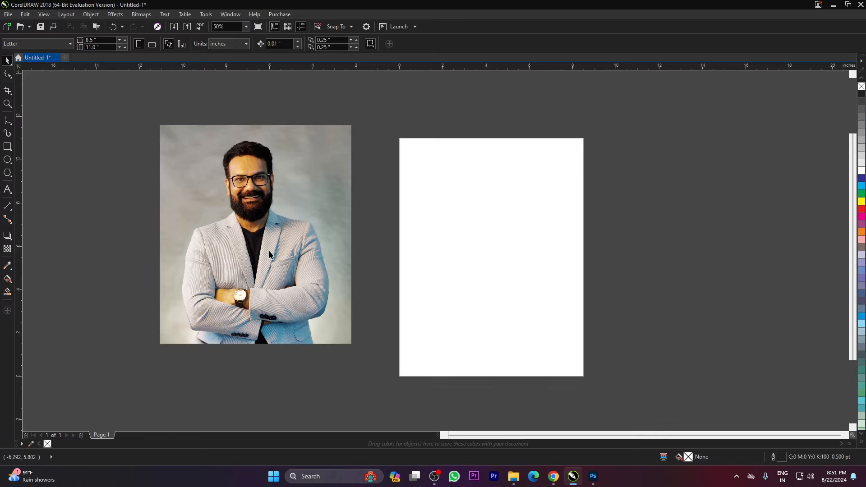
left_click(270, 255)
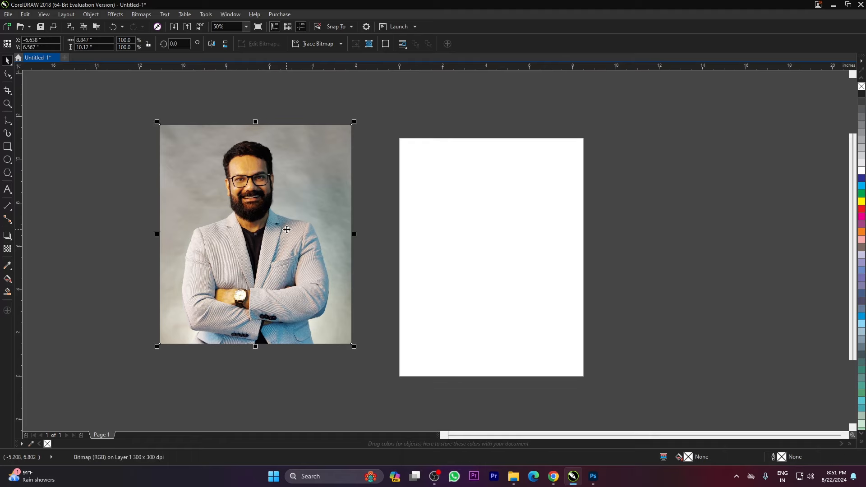
key("ctrl+z")
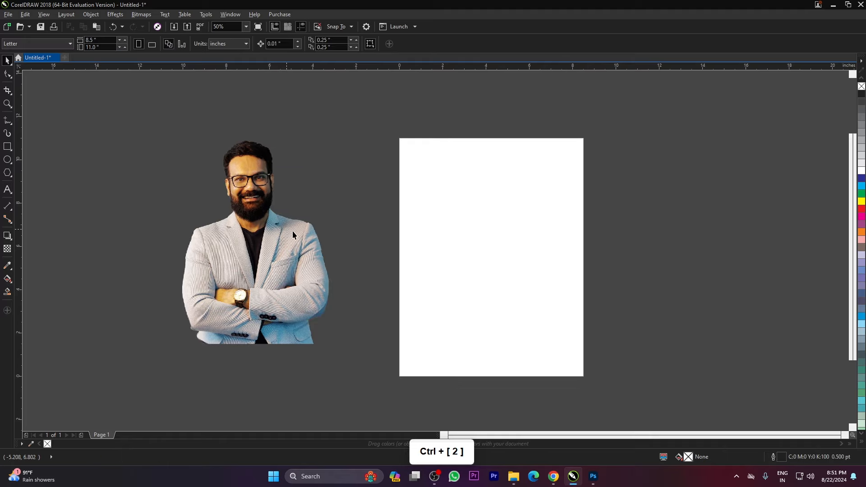
Step: Close the edited portrait file in Photoshop and undo the bitmap update in CorelDRAW
left_click(593, 477)
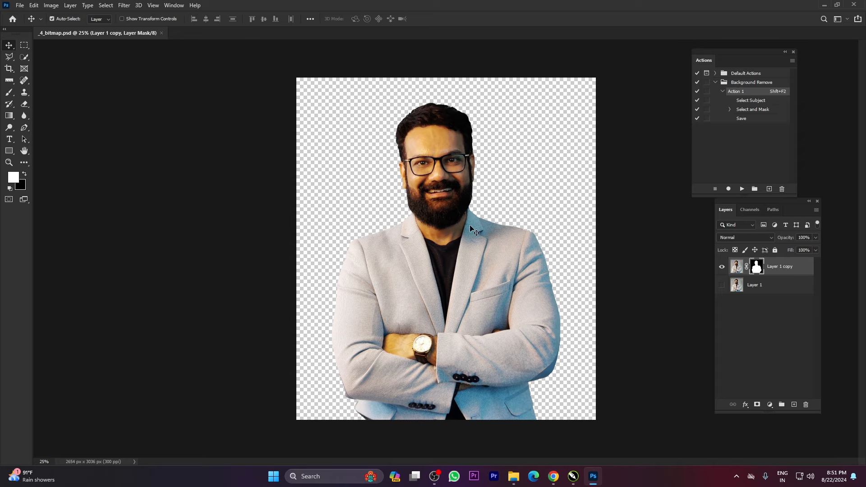
left_click(162, 33)
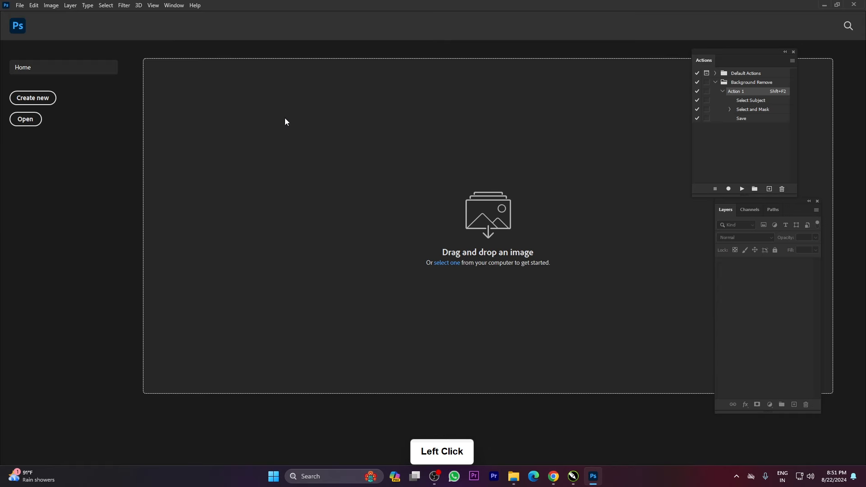
left_click(573, 477)
key("ctrl+z")
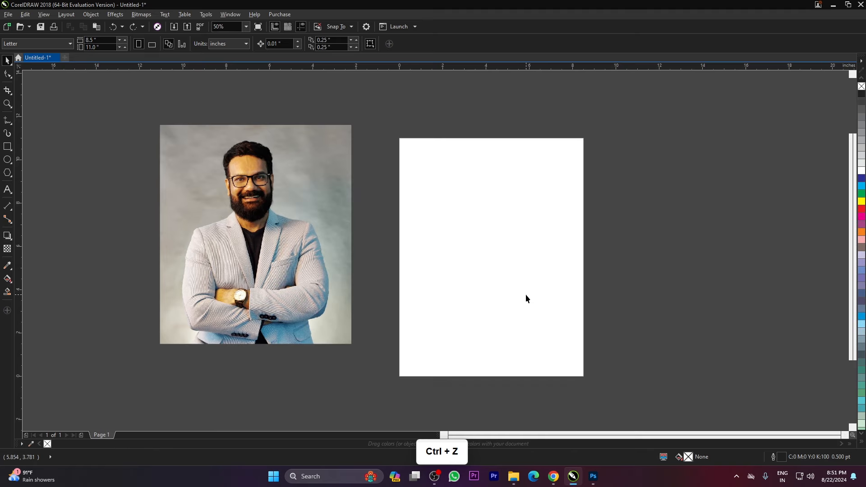
Step: Send the original portrait bitmap to Photoshop again with the EditInPhotoShop macro and switch to Photoshop
left_click(657, 284)
left_click(308, 244)
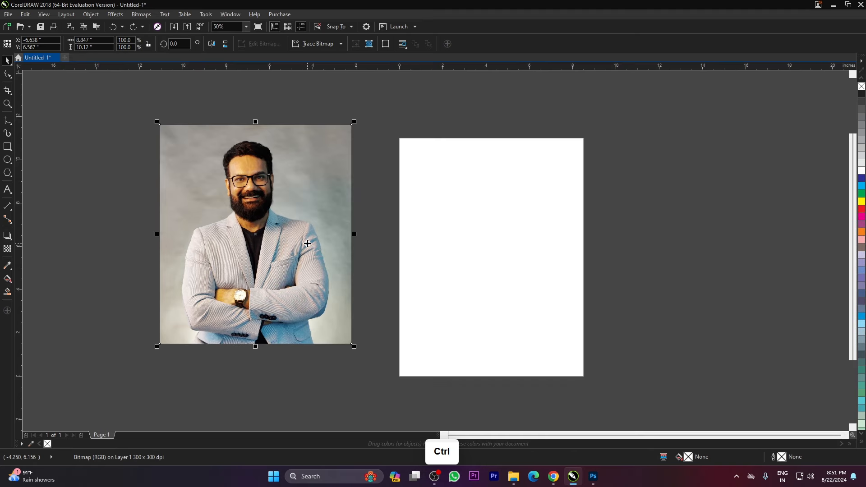
key("ctrl+1")
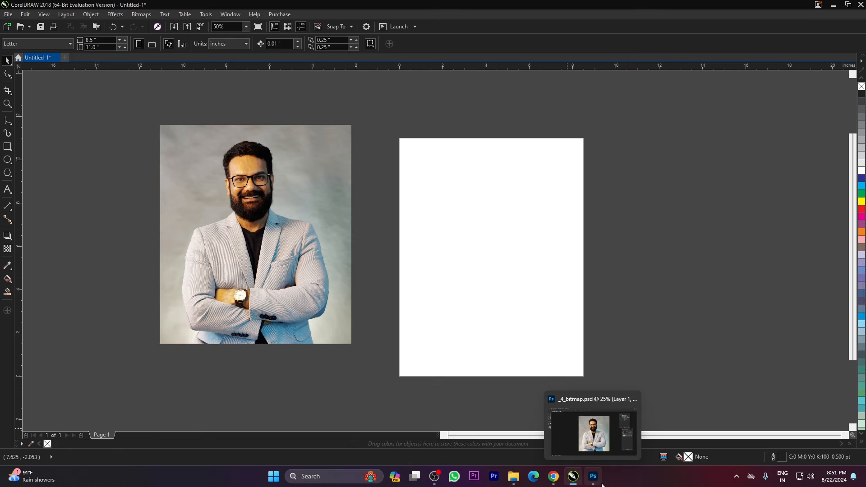
left_click(602, 484)
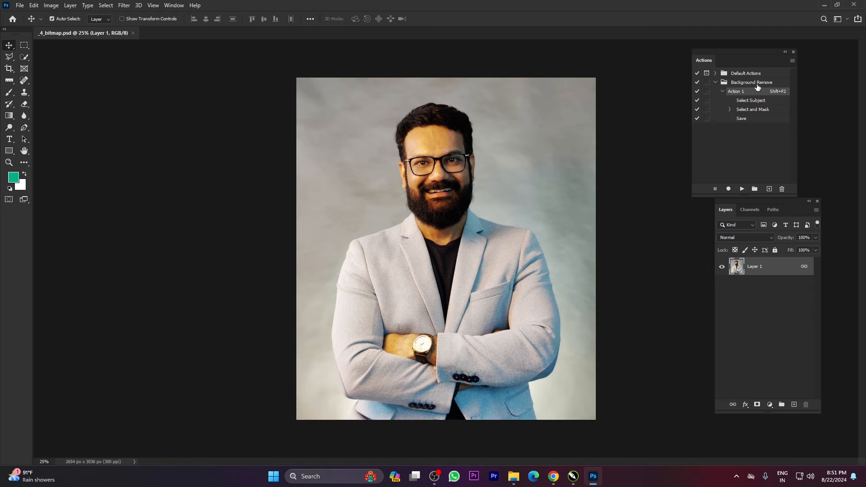
Step: Delete the existing Background Remove action set, and close and redisplay the Actions panel, placing it clear above the Layers panel
left_click(758, 84)
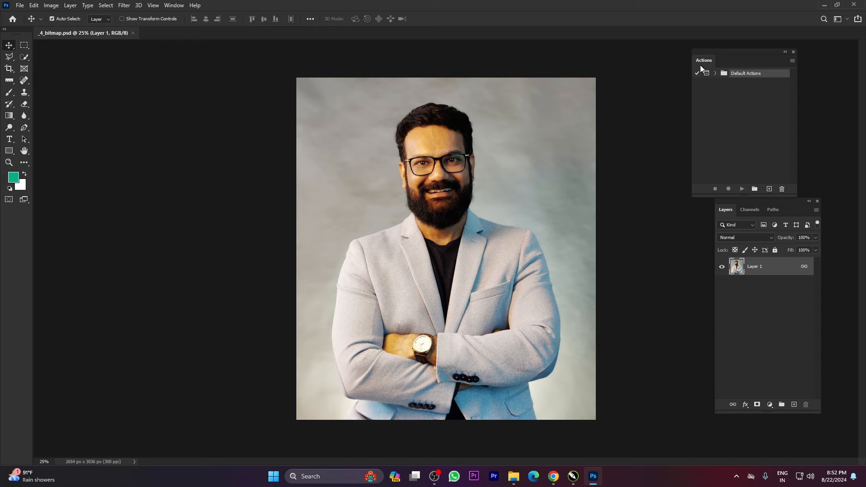
left_click(794, 52)
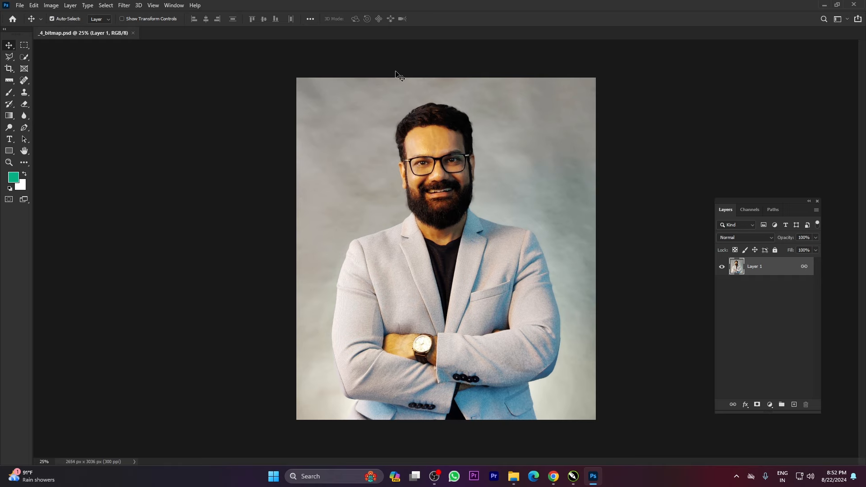
left_click(172, 6)
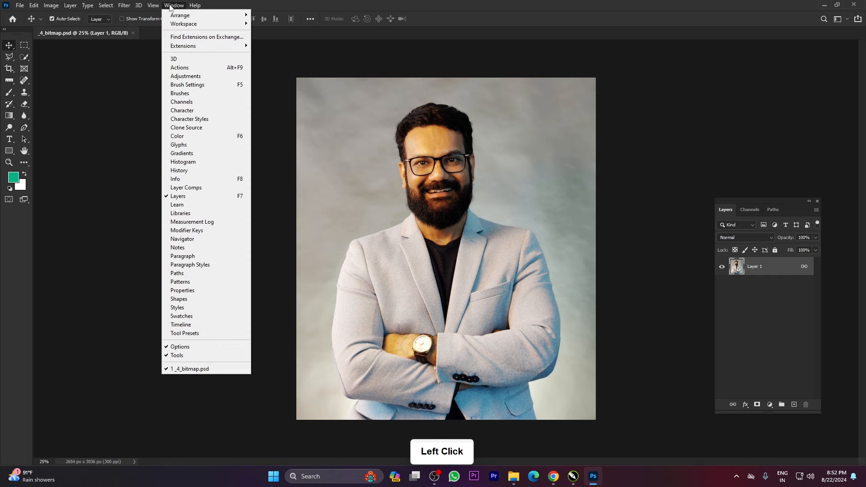
left_click(165, 69)
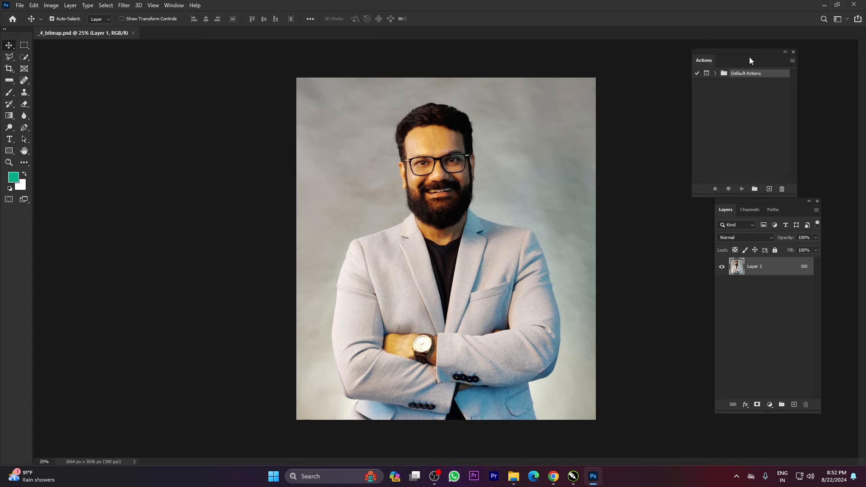
left_click_drag(748, 51, 721, 39)
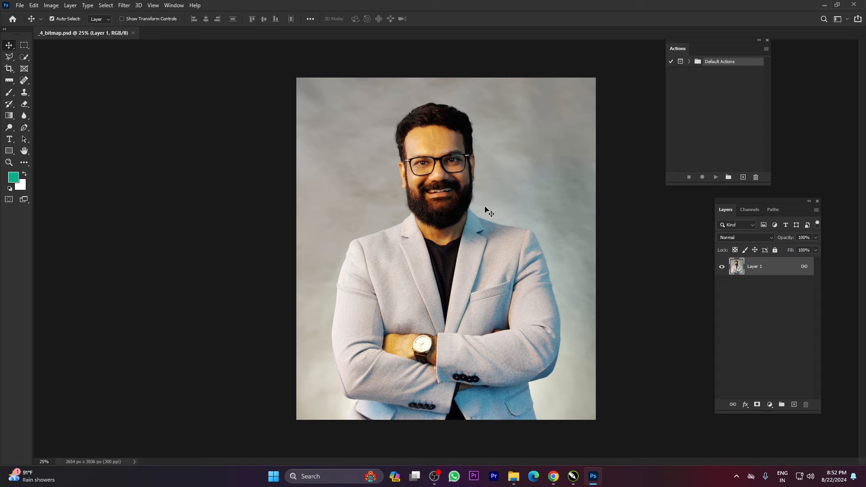
Step: Create a new action set named Background Remove
left_click(728, 177)
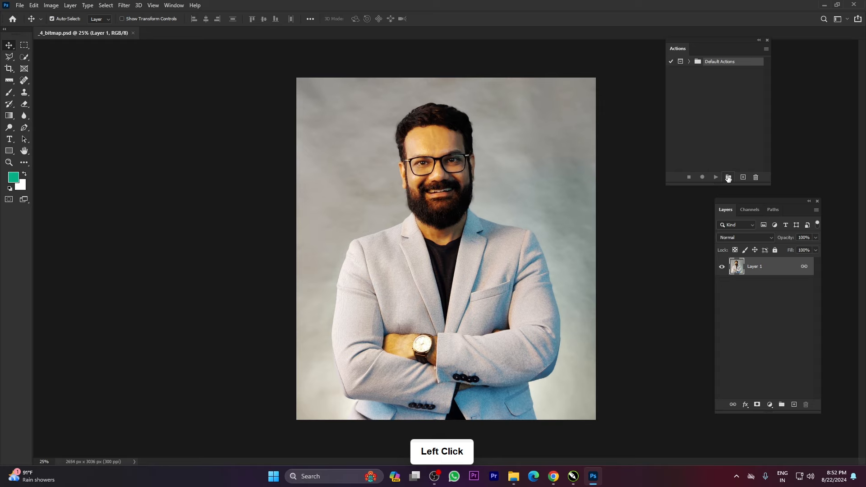
left_click(435, 147)
double_click(436, 148)
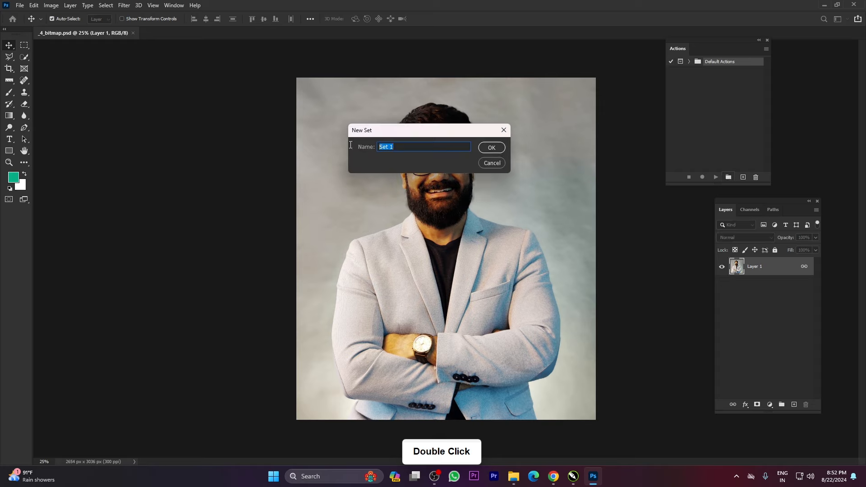
key("BackSpace")
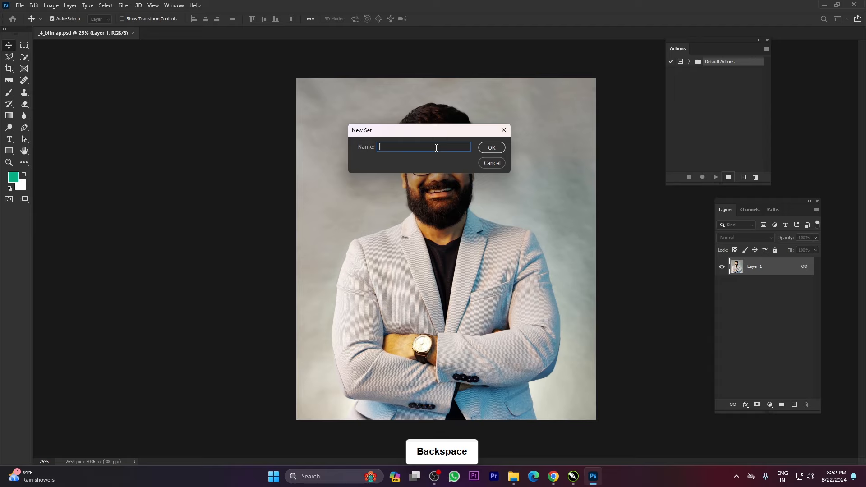
type("Background Remove")
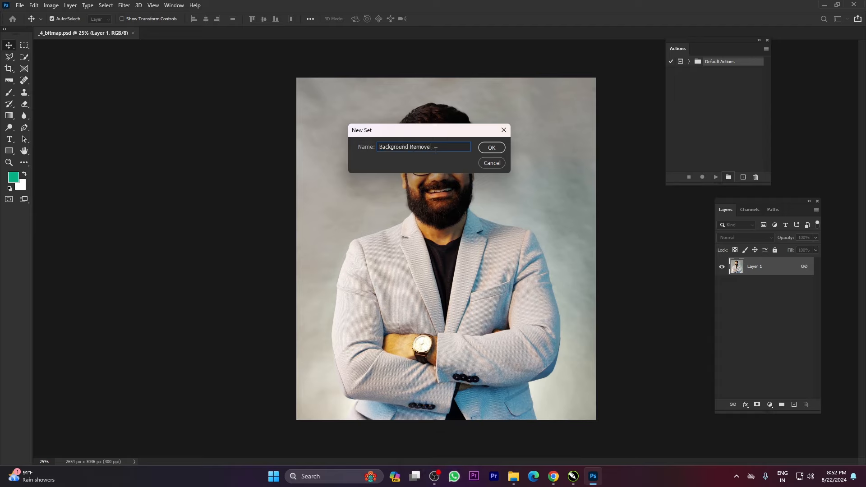
left_click(492, 148)
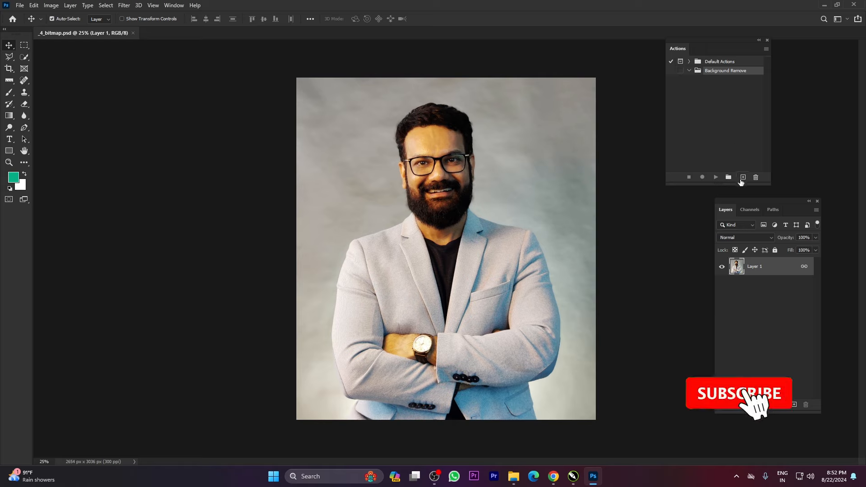
Step: Start defining a new action in the Background Remove set, keeping its default name
left_click(743, 178)
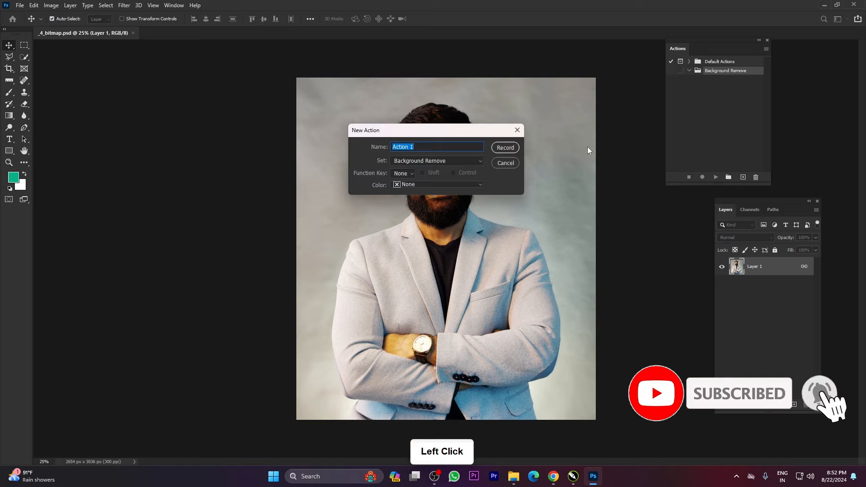
left_click(441, 147)
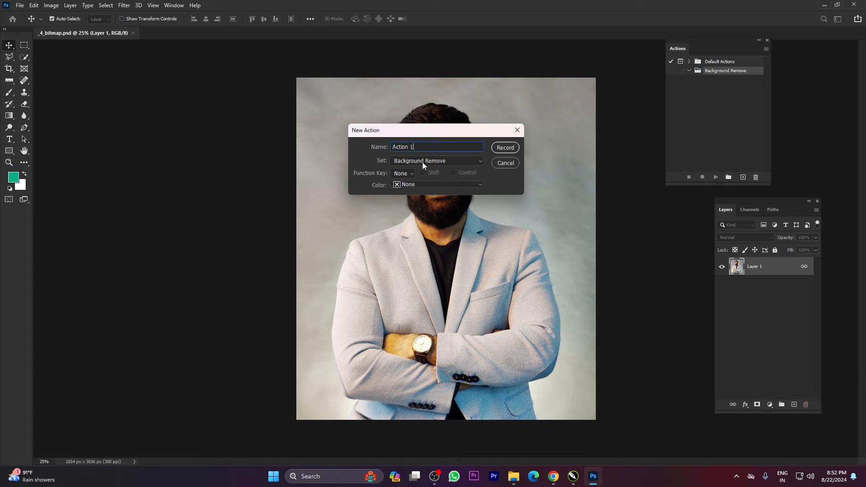